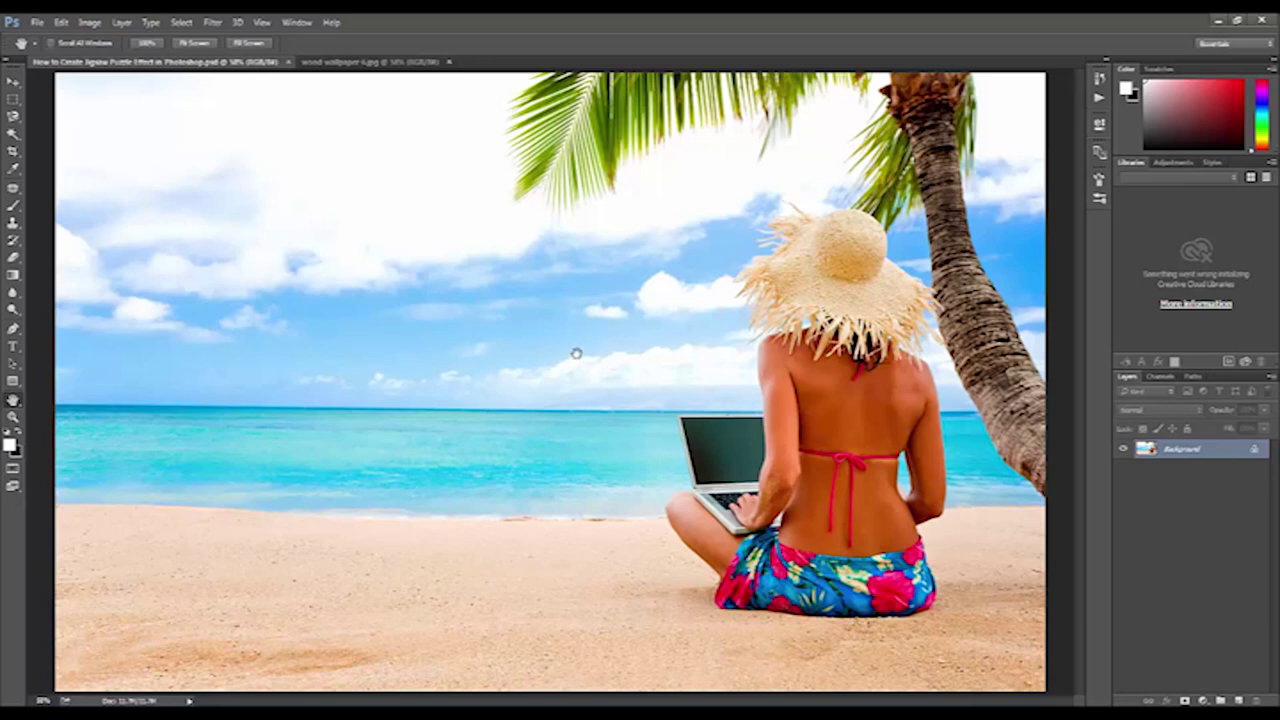
# Duplicate the Background layer as Background copy, then reselect the original Background layer.
pyautogui.moveTo(1143, 455); pyautogui.dragTo(1232, 674)
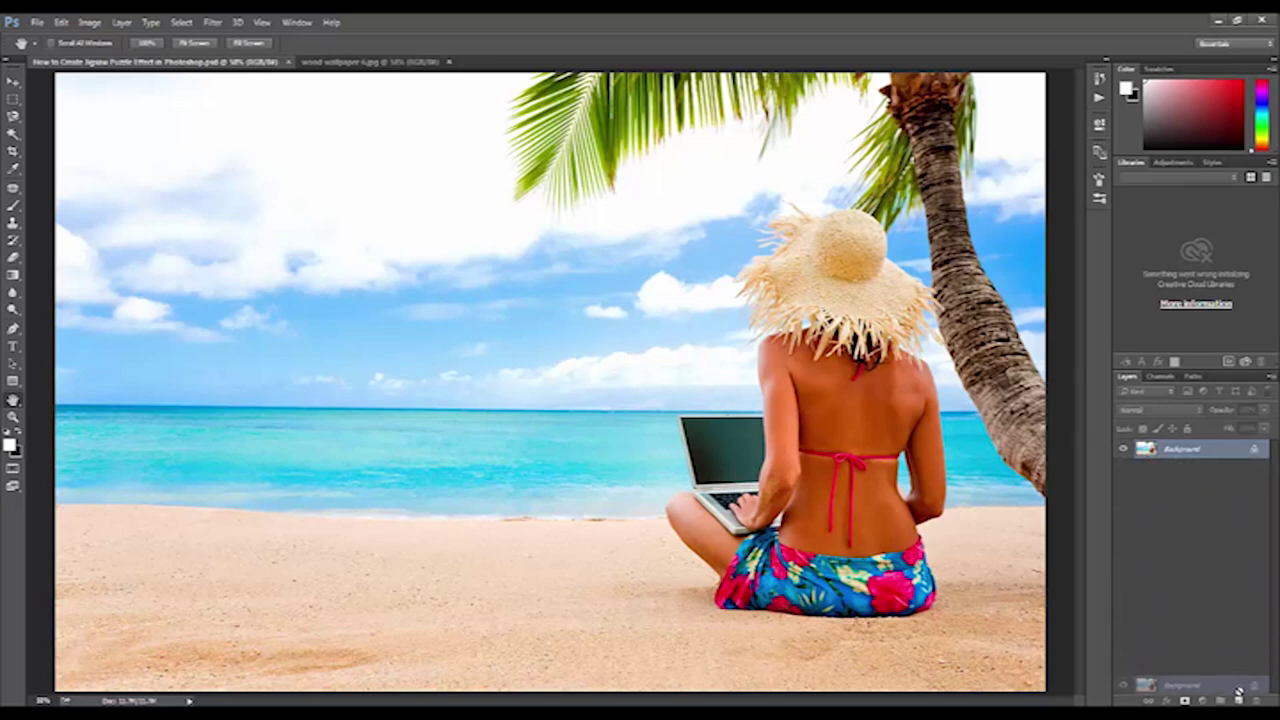
pyautogui.moveTo(1232, 674); pyautogui.dragTo(1238, 699)
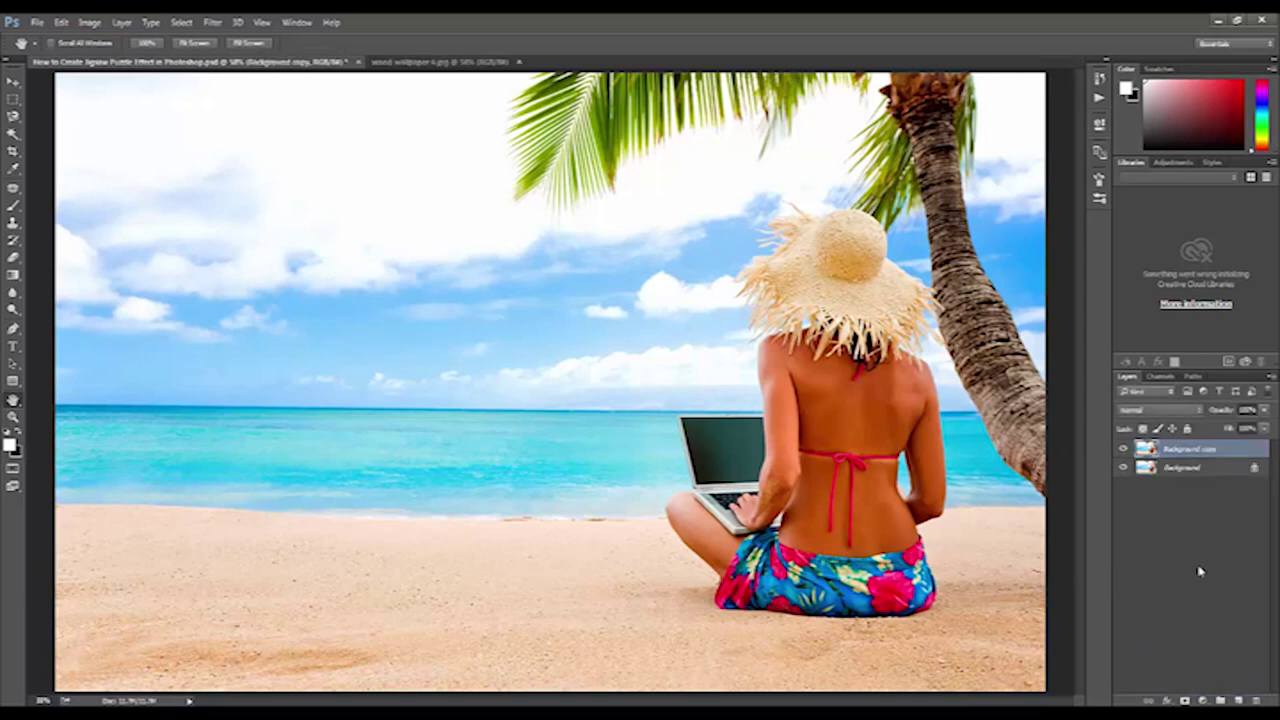
pyautogui.click(1176, 470)
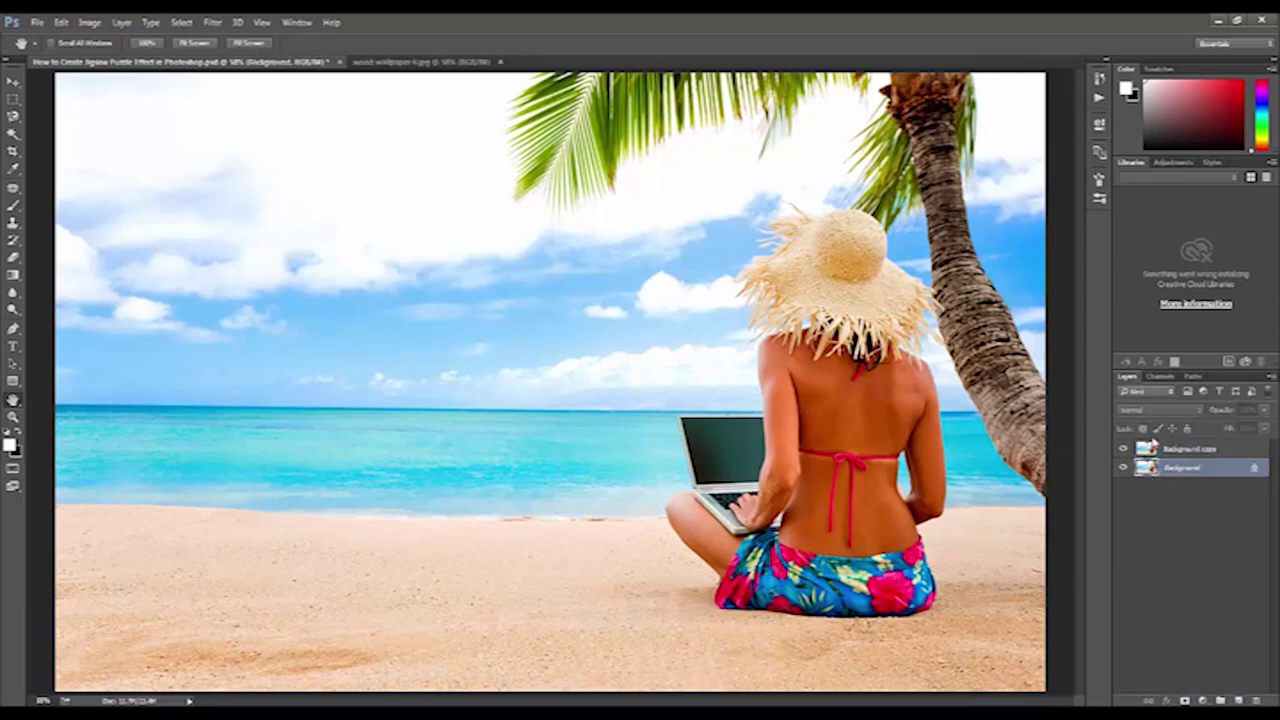
# Drag the wood-and-rope image from its tab into the beach document as Layer 1.
pyautogui.click(395, 65)
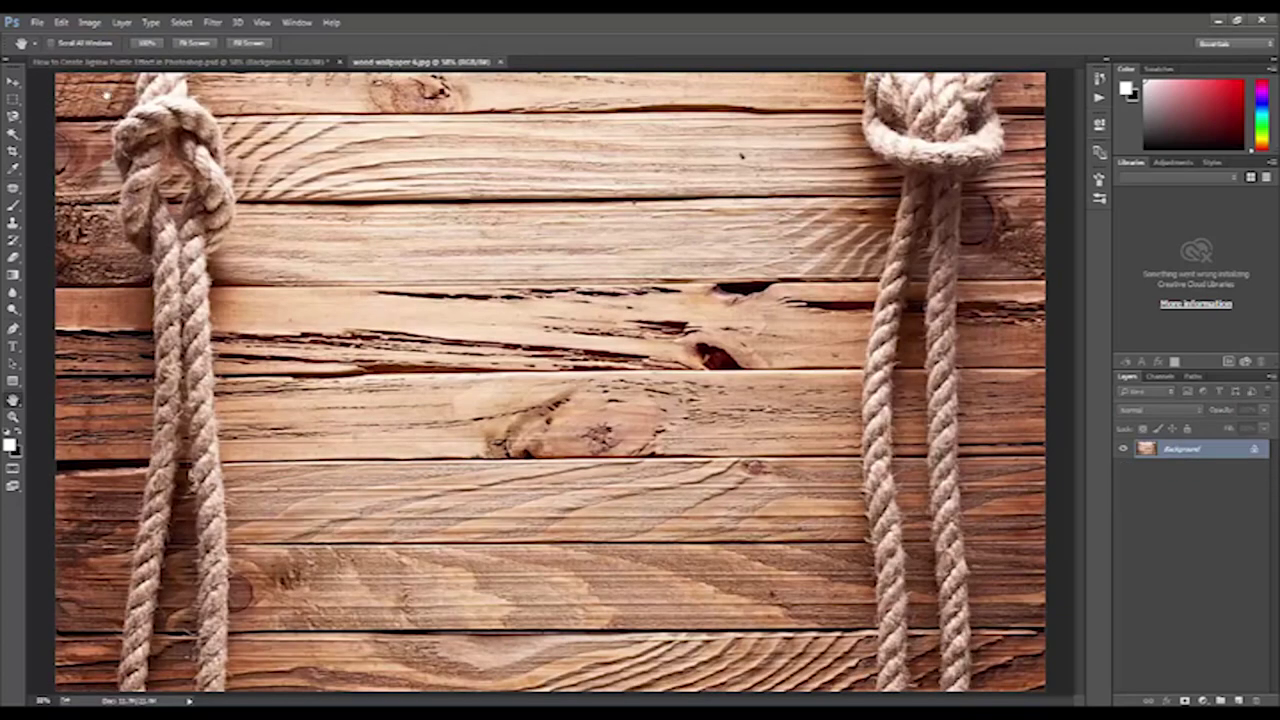
pyautogui.click(13, 81)
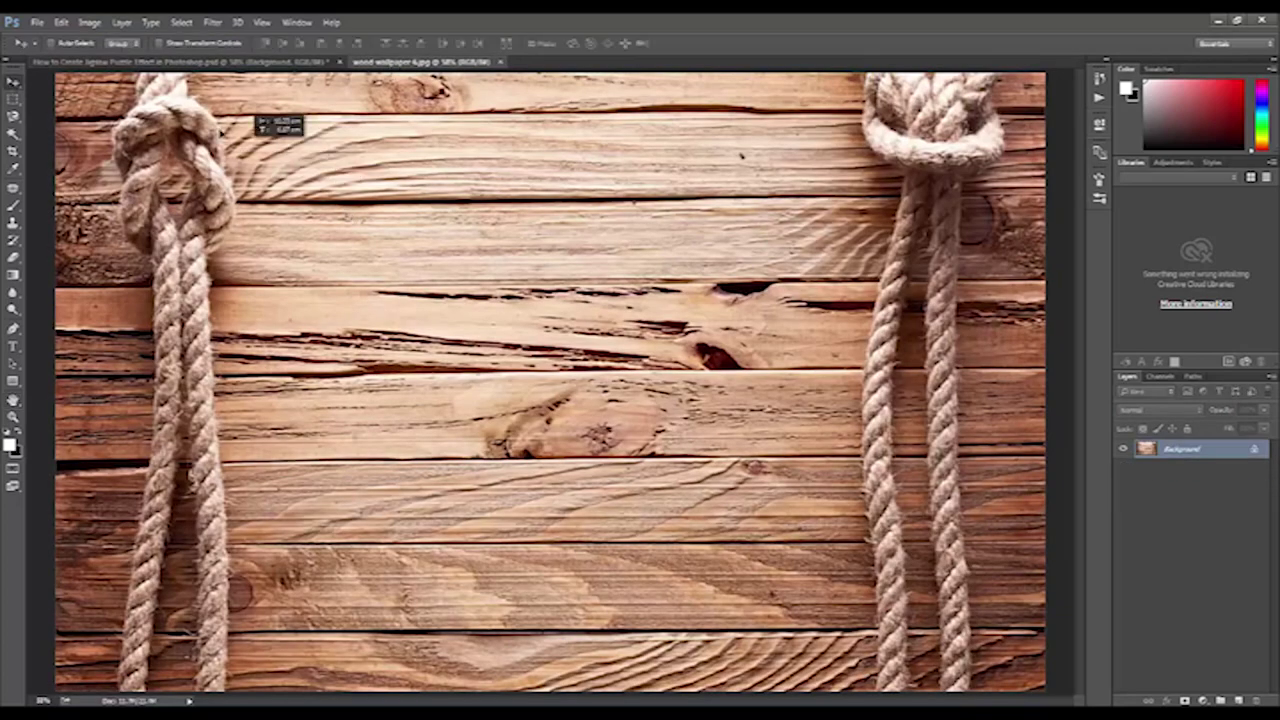
pyautogui.moveTo(172, 63); pyautogui.dragTo(309, 248)
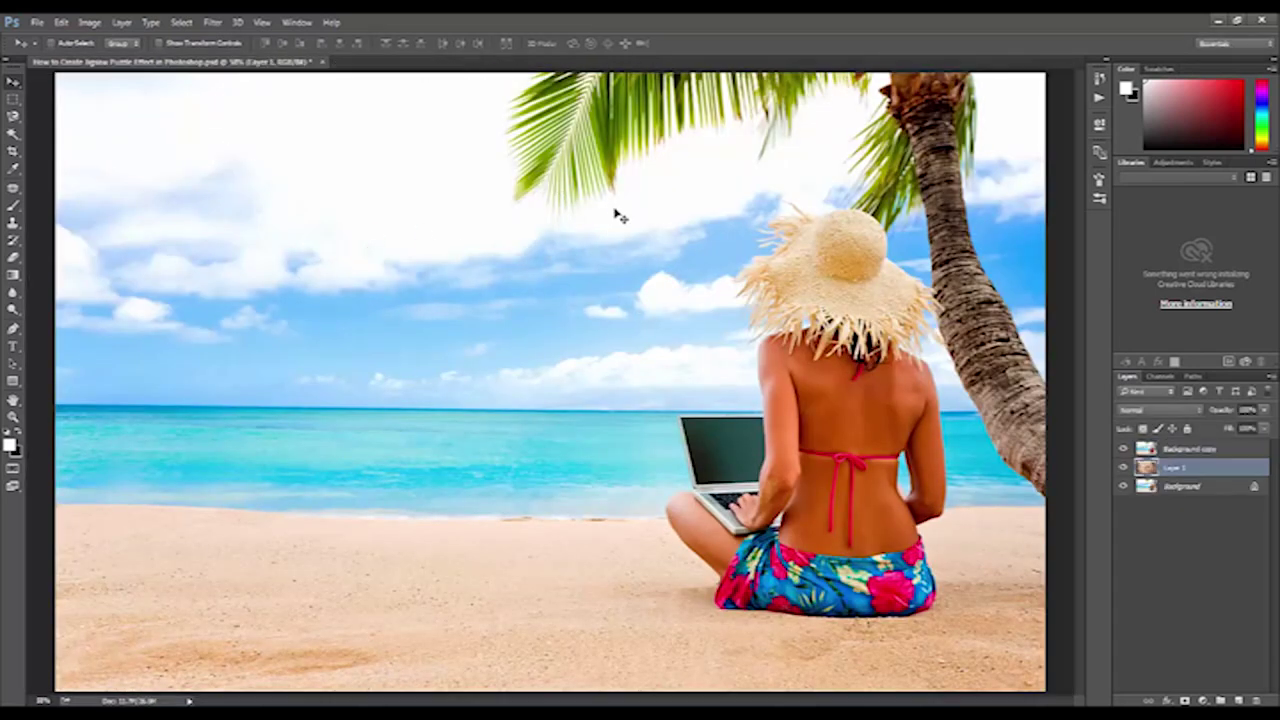
# Hide the beach copy, align the wood layer over the canvas, then show the beach copy again.
pyautogui.click(1121, 450)
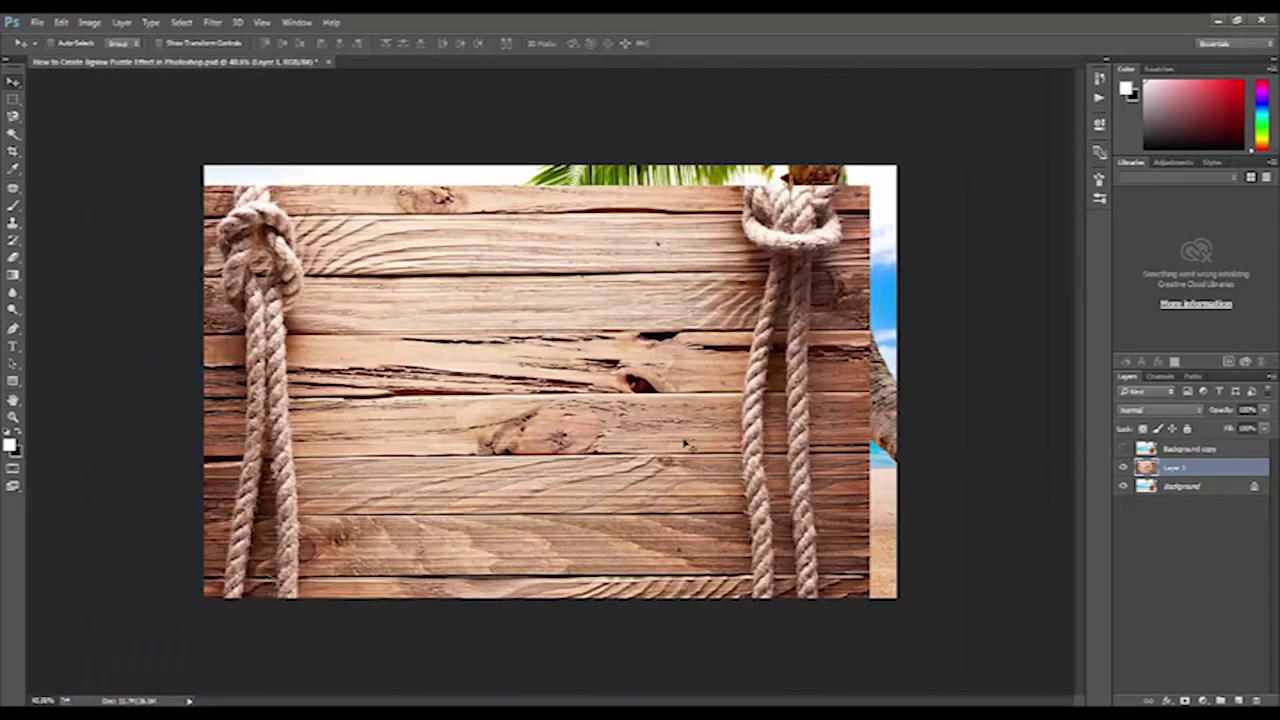
pyautogui.moveTo(690, 446)
pyautogui.mouseDown()
pyautogui.moveTo(615, 402)
pyautogui.moveTo(630, 390)
pyautogui.mouseUp()
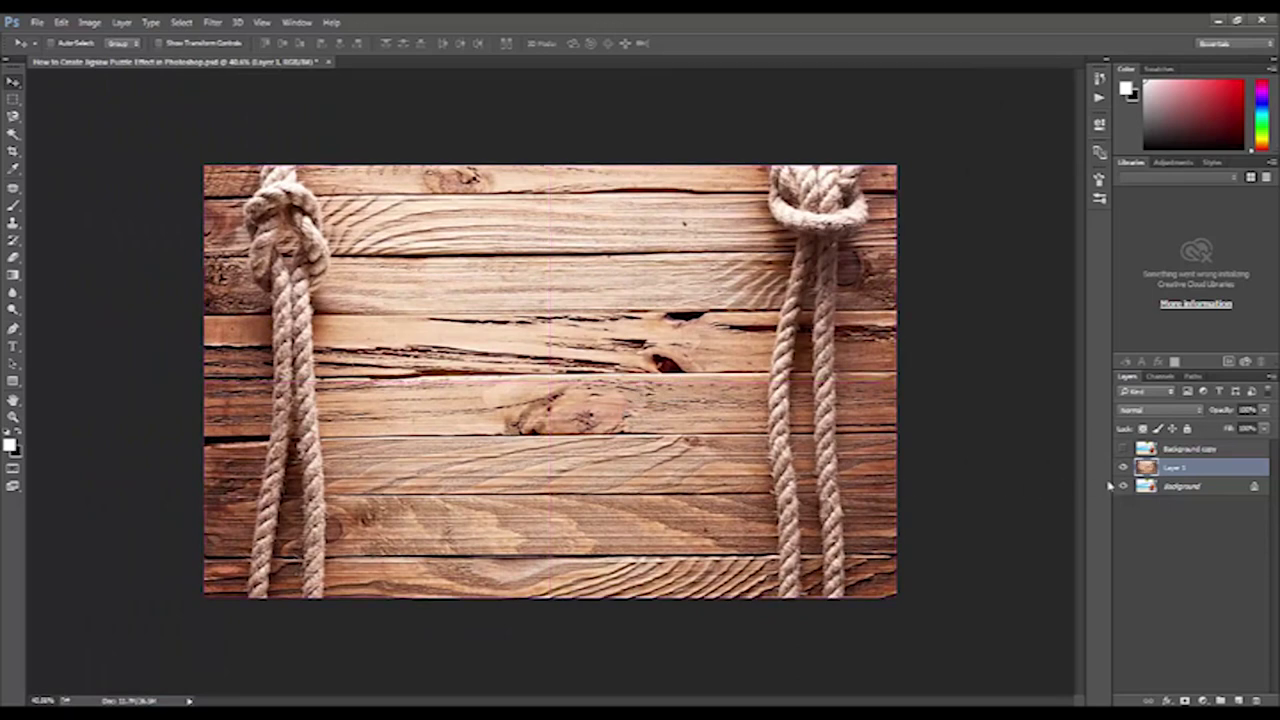
pyautogui.click(1122, 450)
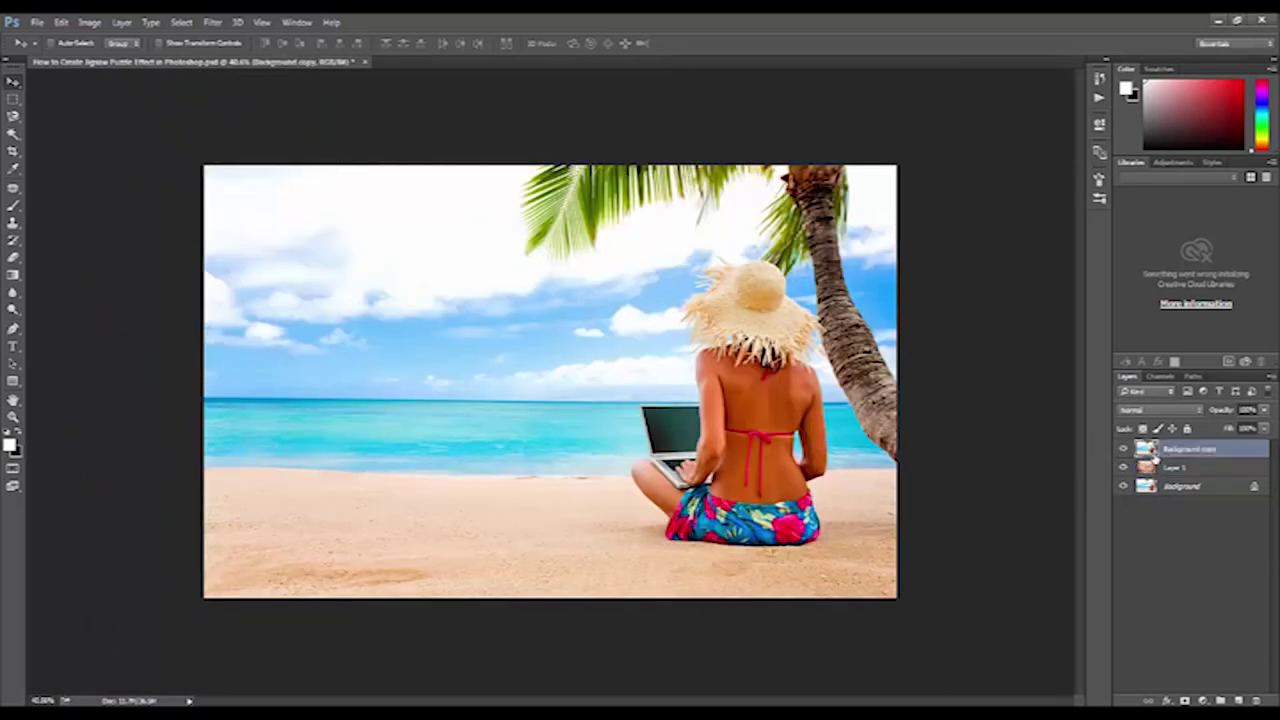
pyautogui.scroll(3, 651, 378)
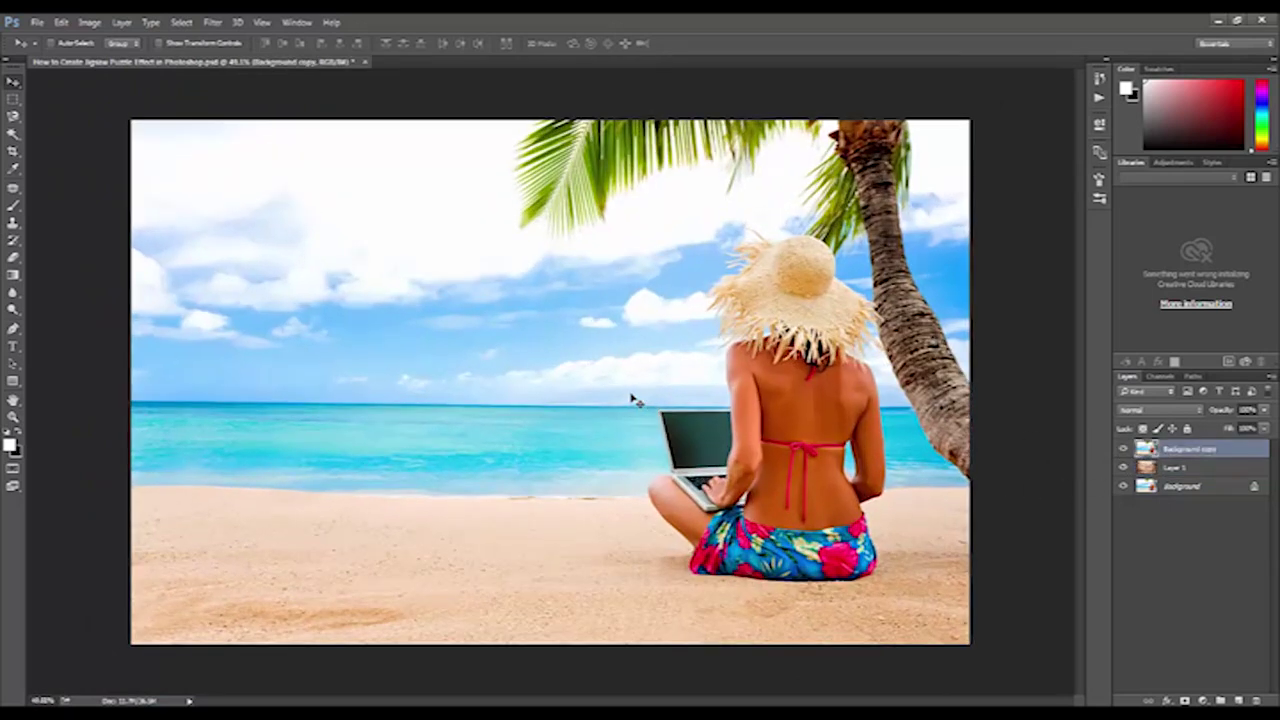
pyautogui.scroll(1, 632, 399)
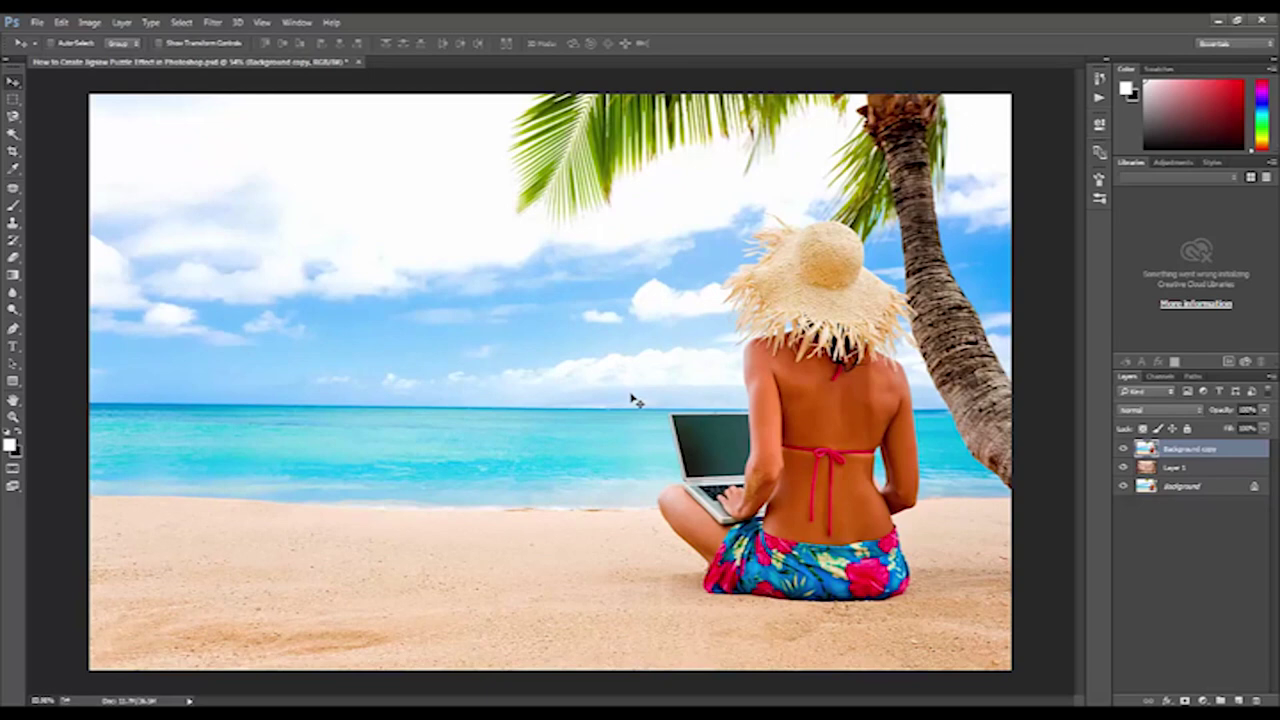
pyautogui.scroll(-1, 632, 399)
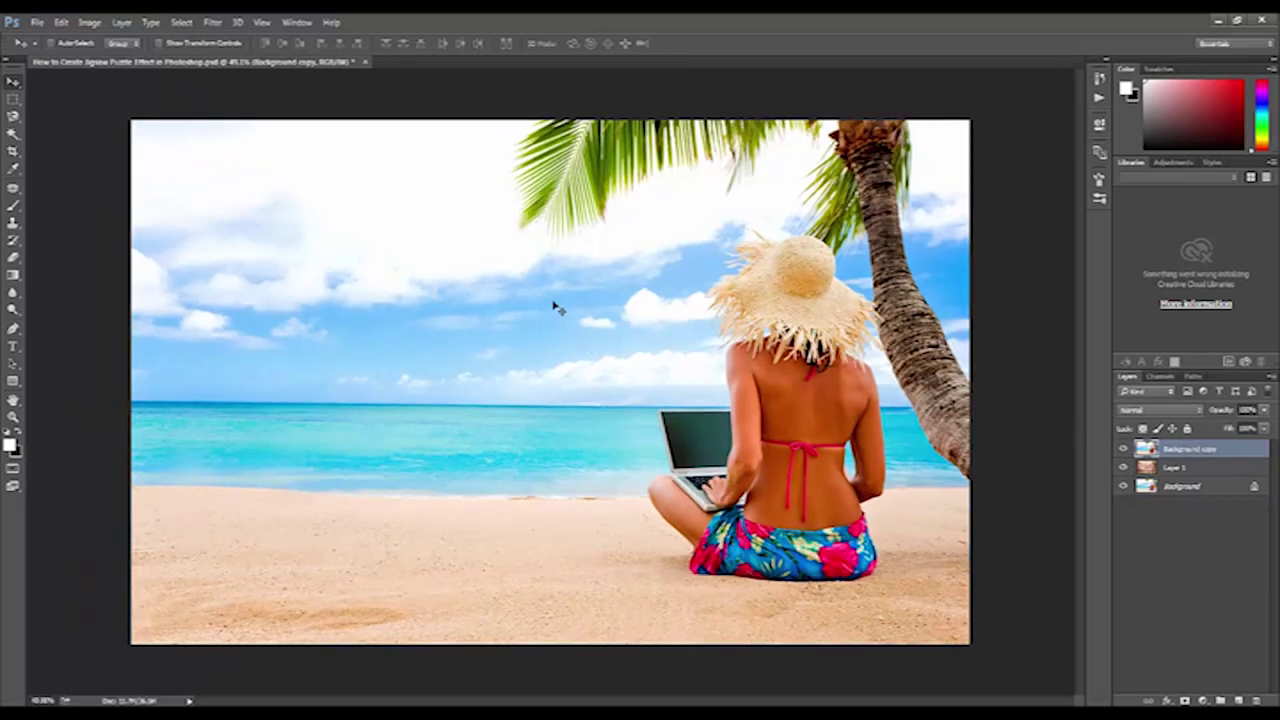
# Apply the Texturizer filter with Puzzle texture, 200% scaling and Relief 10 to the beach copy.
pyautogui.click(212, 22)
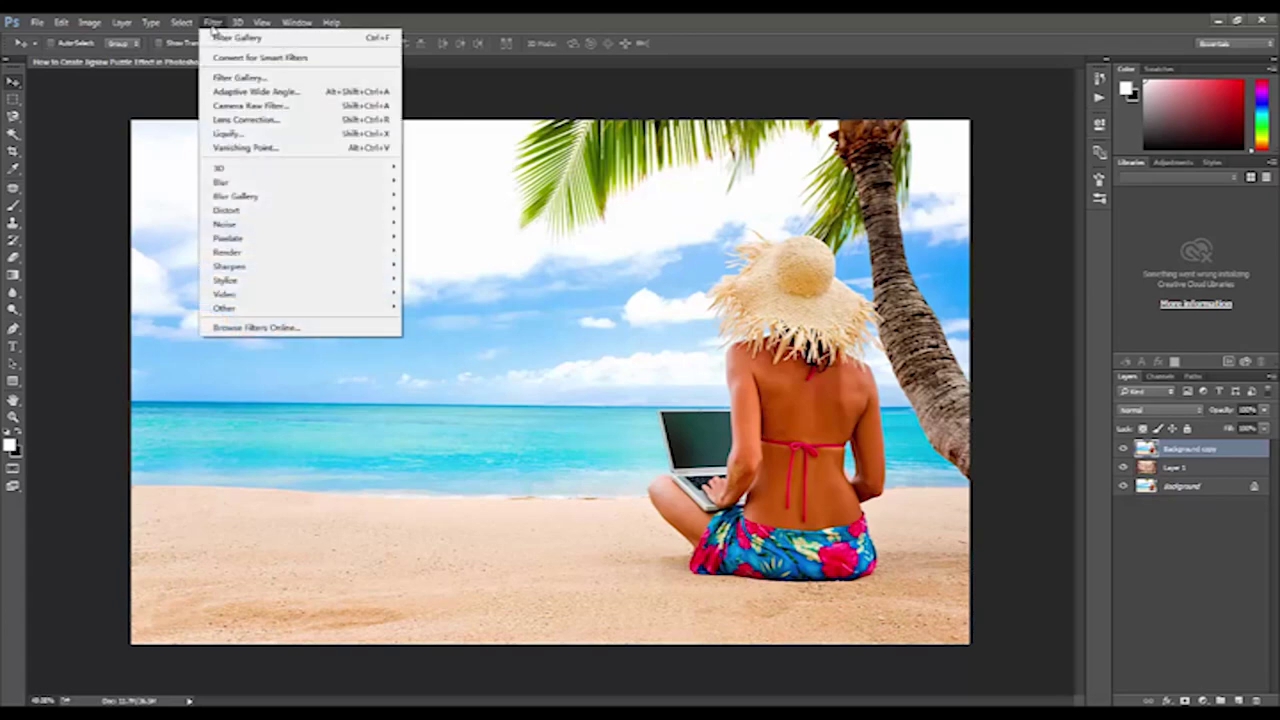
pyautogui.click(232, 78)
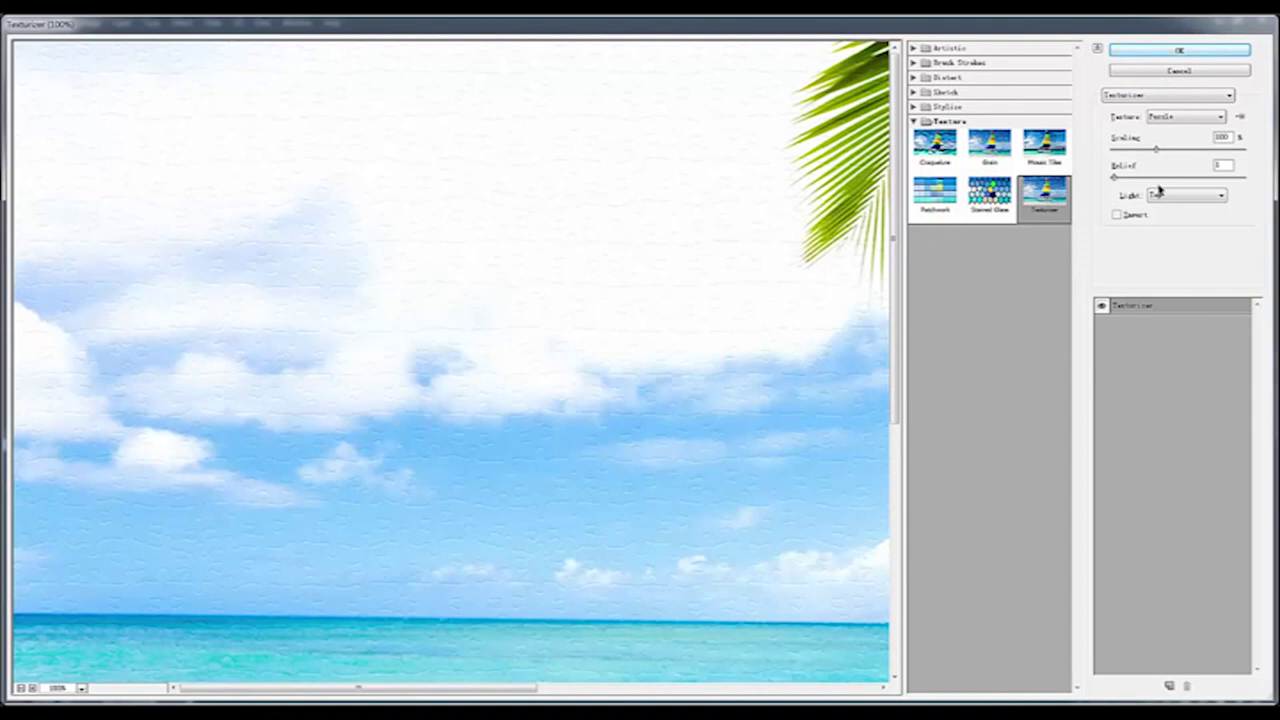
pyautogui.click(1203, 121)
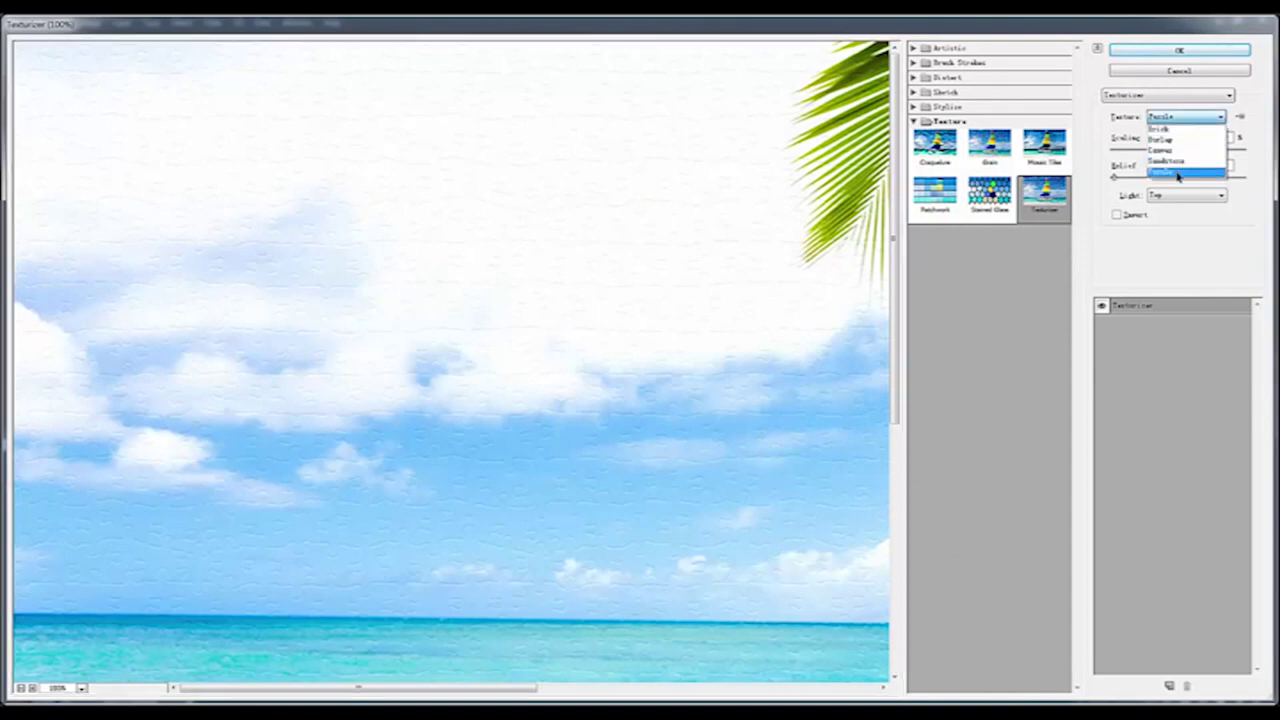
pyautogui.click(1205, 168)
pyautogui.moveTo(1159, 151); pyautogui.dragTo(1250, 150)
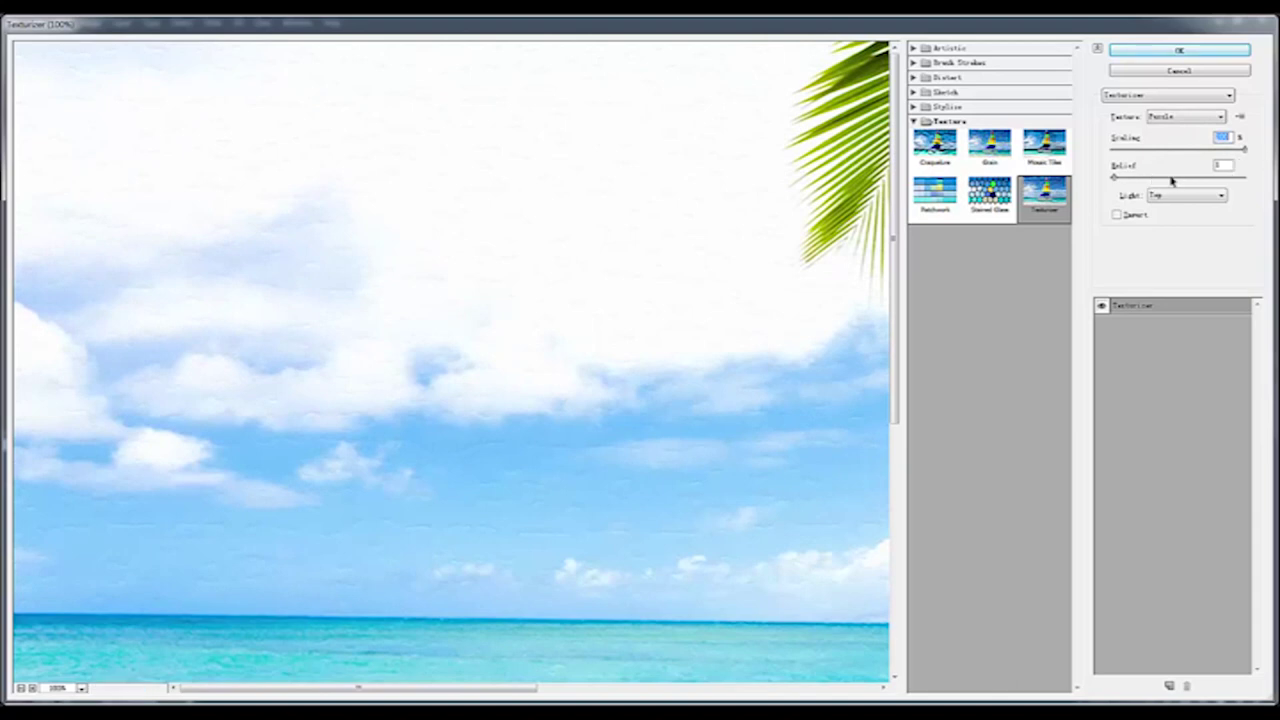
pyautogui.moveTo(1157, 174); pyautogui.dragTo(1200, 173)
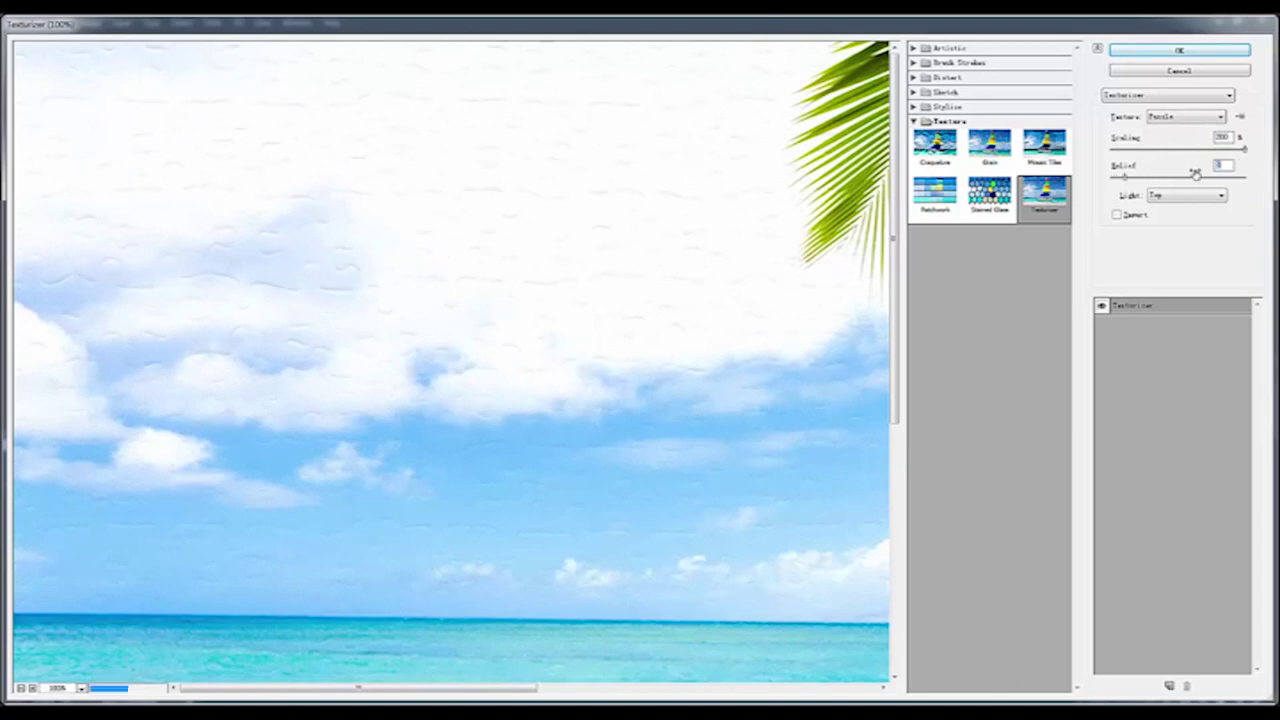
pyautogui.moveTo(1200, 173); pyautogui.dragTo(1196, 173)
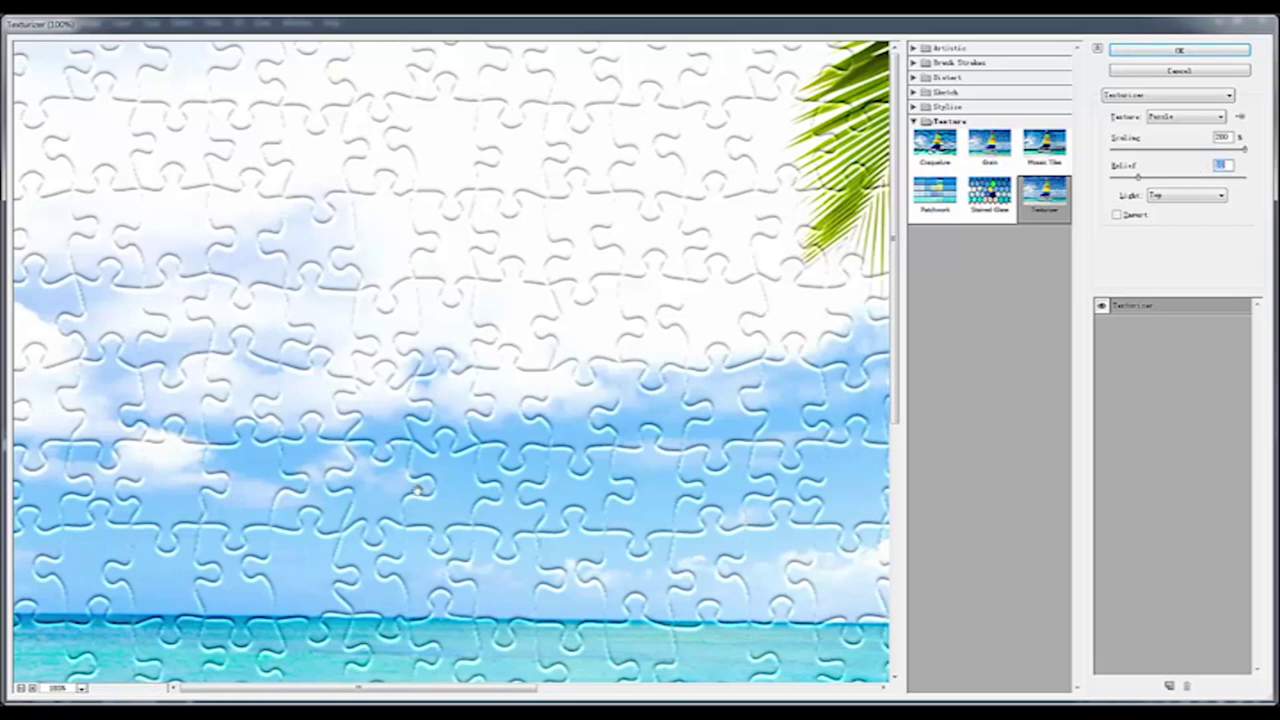
pyautogui.rightClick(222, 472)
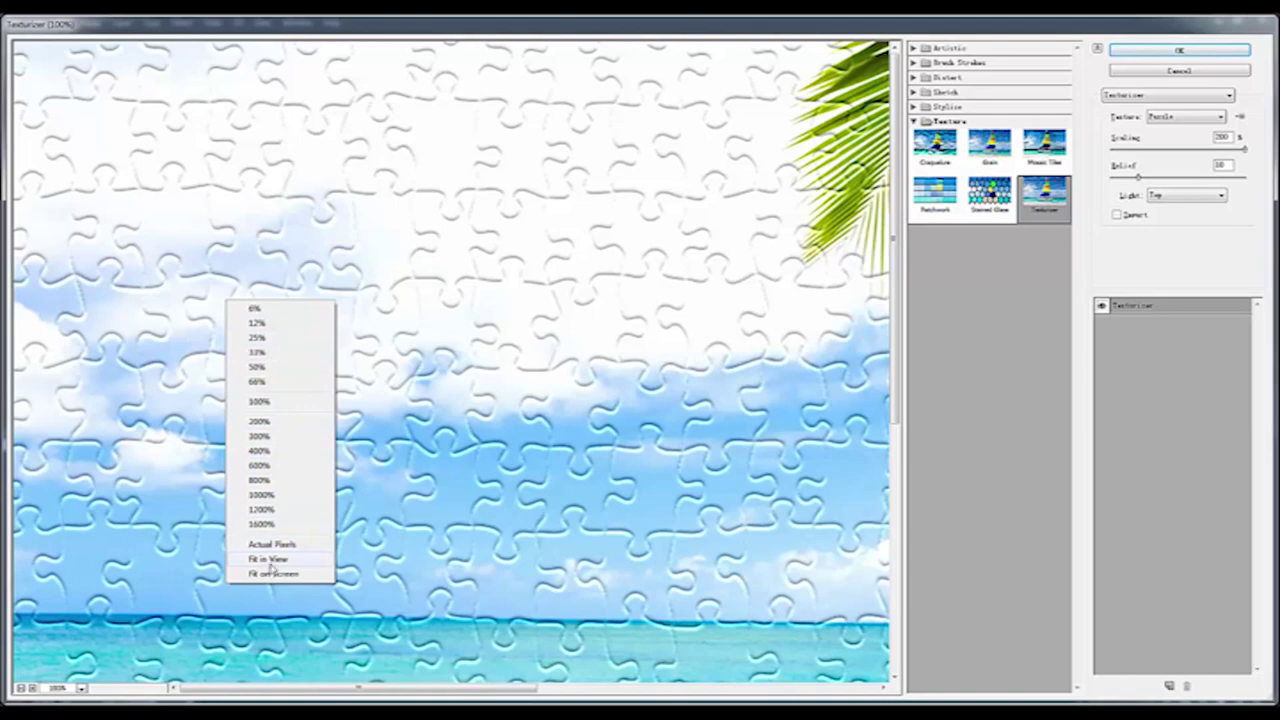
pyautogui.click(270, 561)
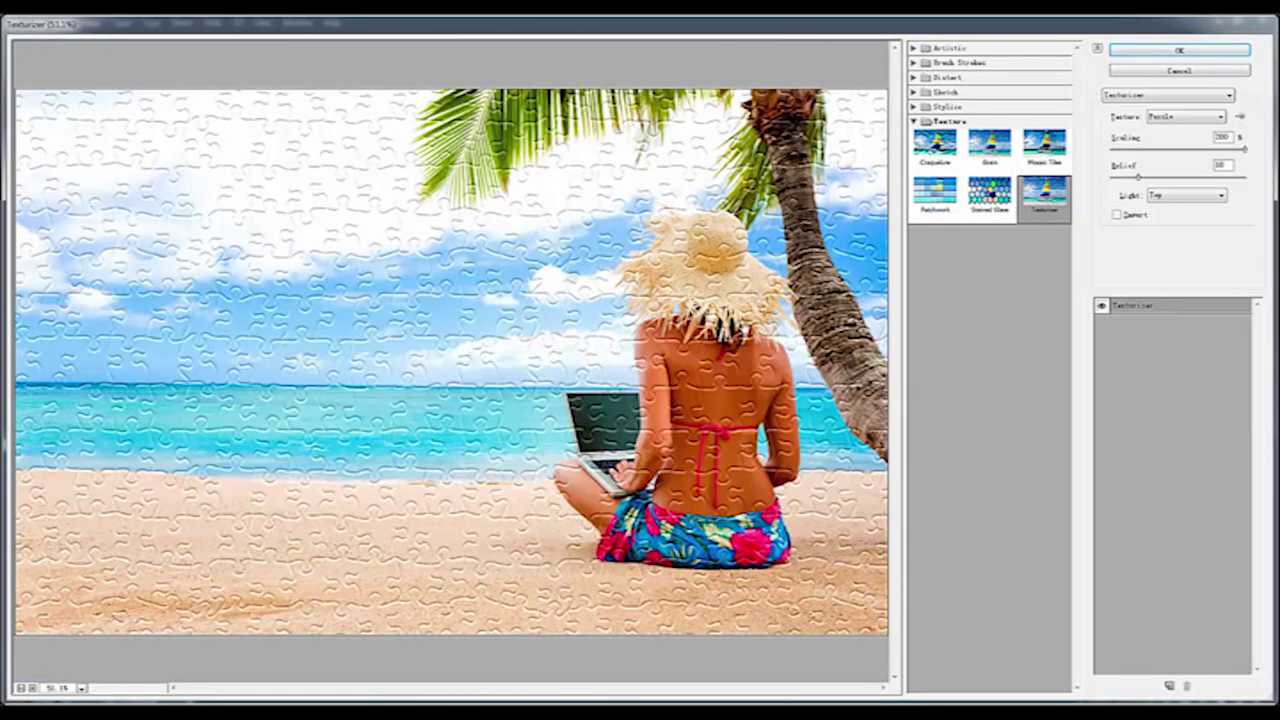
pyautogui.click(1179, 55)
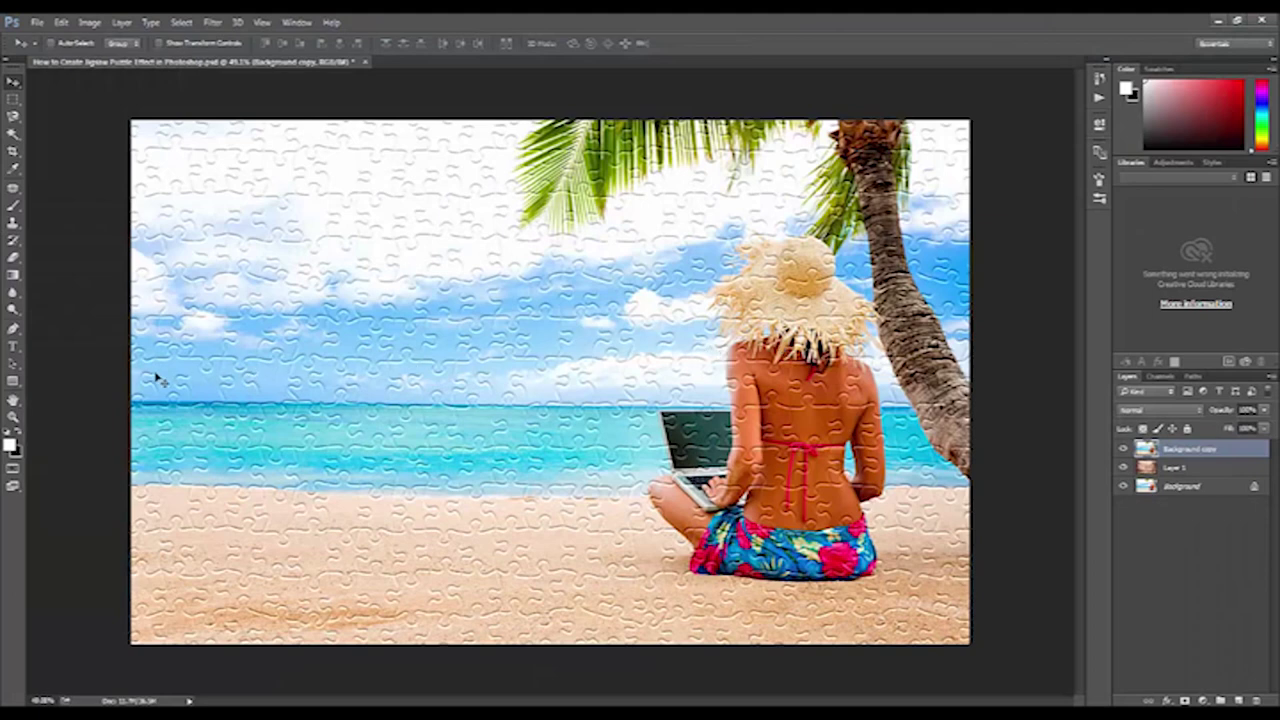
# Select the Pen tool and zoom in on the puzzle pieces near the top palm fronds.
pyautogui.click(13, 330)
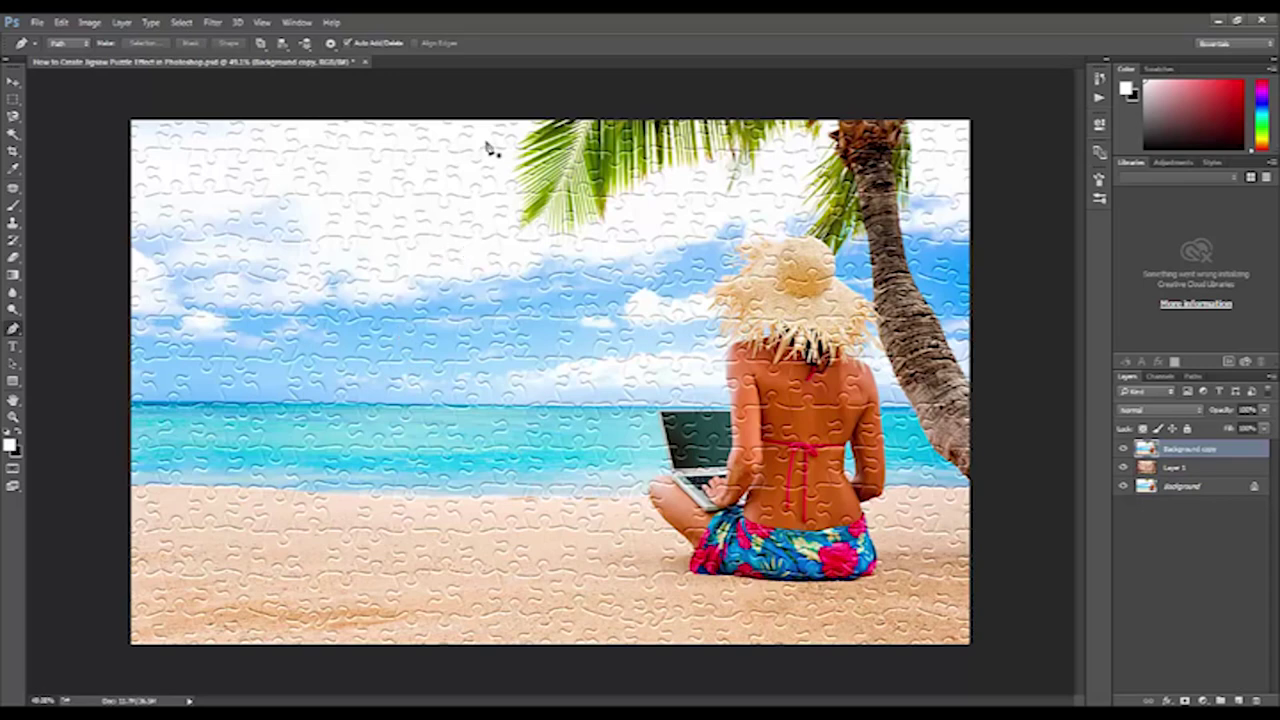
pyautogui.scroll(3, 490, 135)
pyautogui.scroll(1, 598, 275)
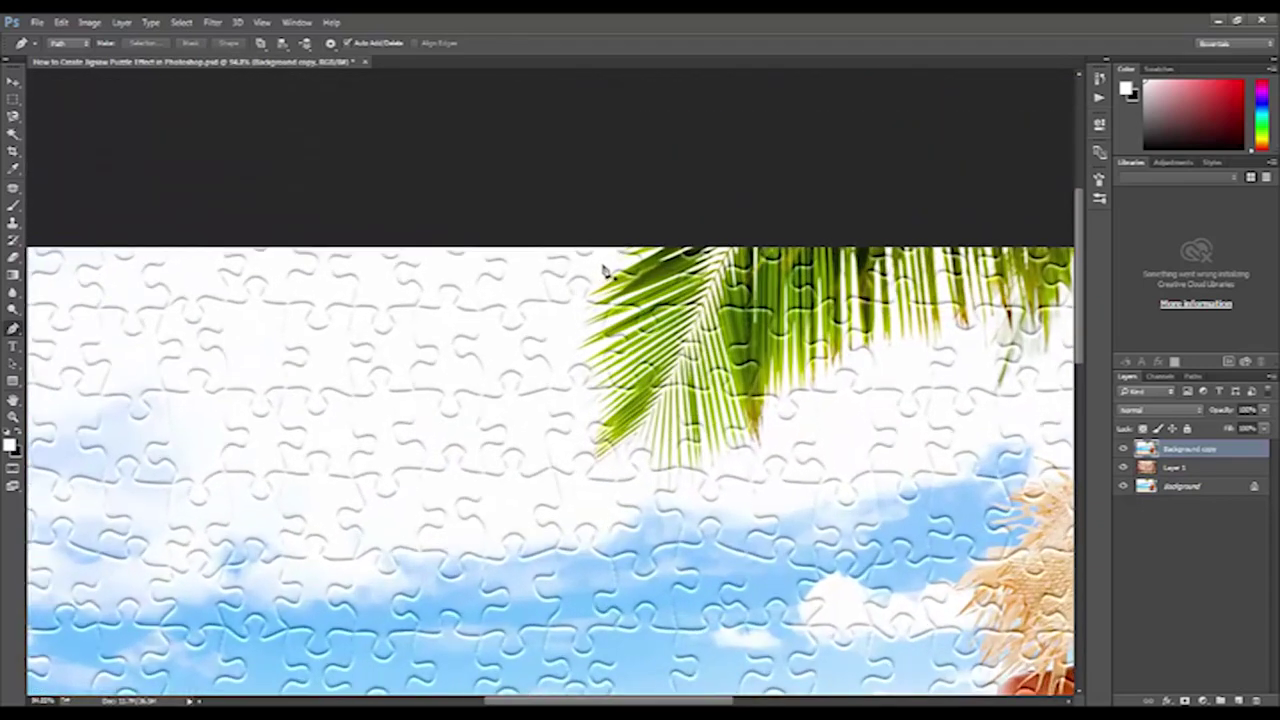
pyautogui.scroll(1, 604, 268)
pyautogui.scroll(1, 606, 270)
pyautogui.scroll(1, 615, 255)
pyautogui.scroll(1, 610, 250)
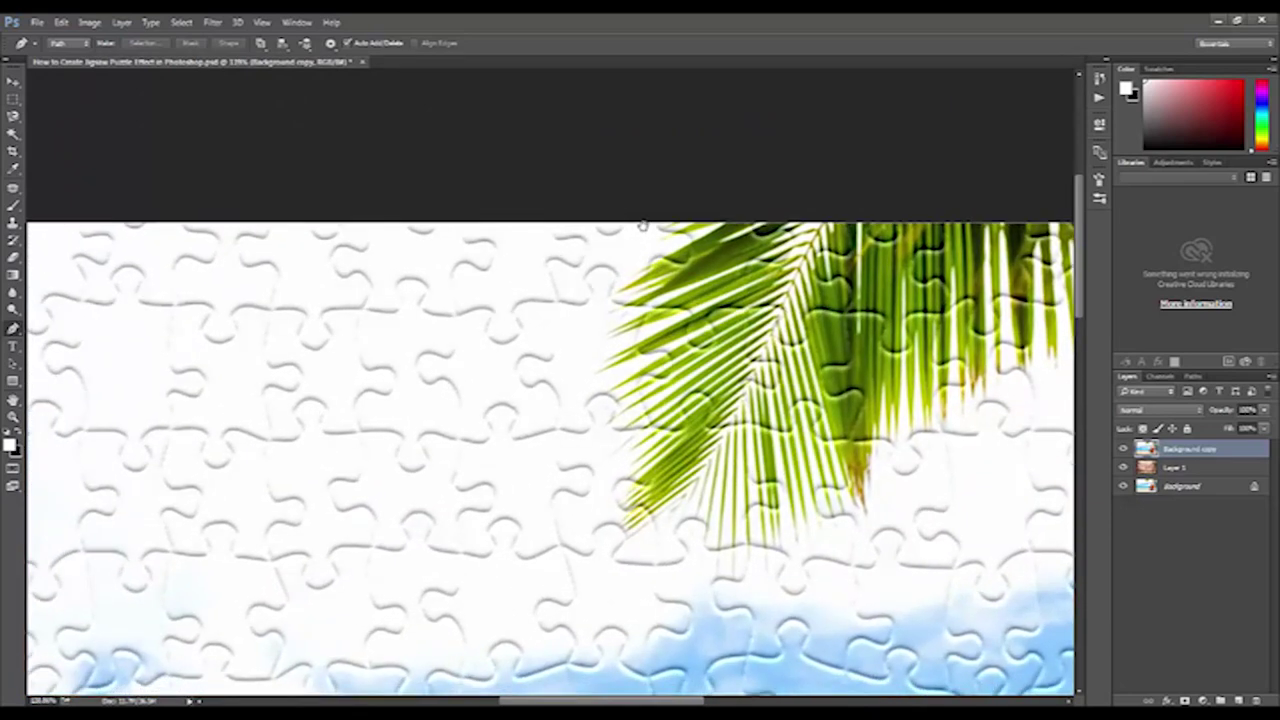
pyautogui.scroll(1, 613, 253)
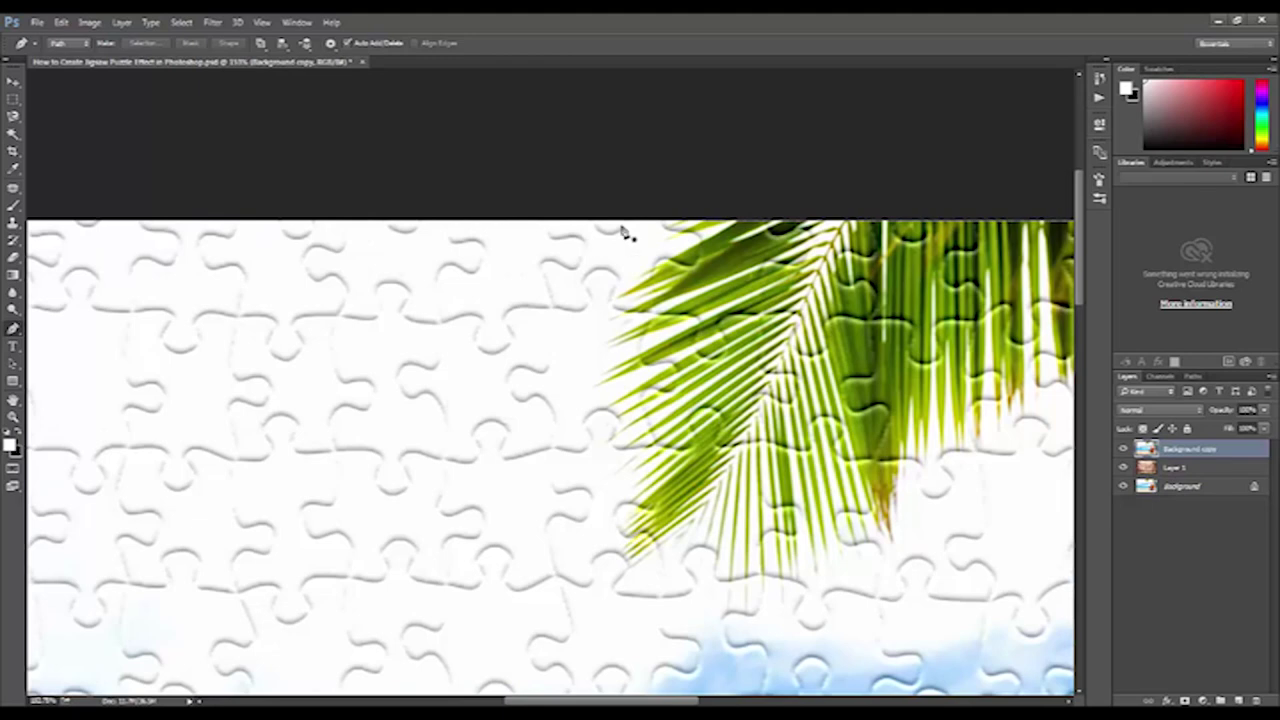
# Start a pen path at the photo's top edge, tracing the first jigsaw piece edge.
pyautogui.click(663, 221)
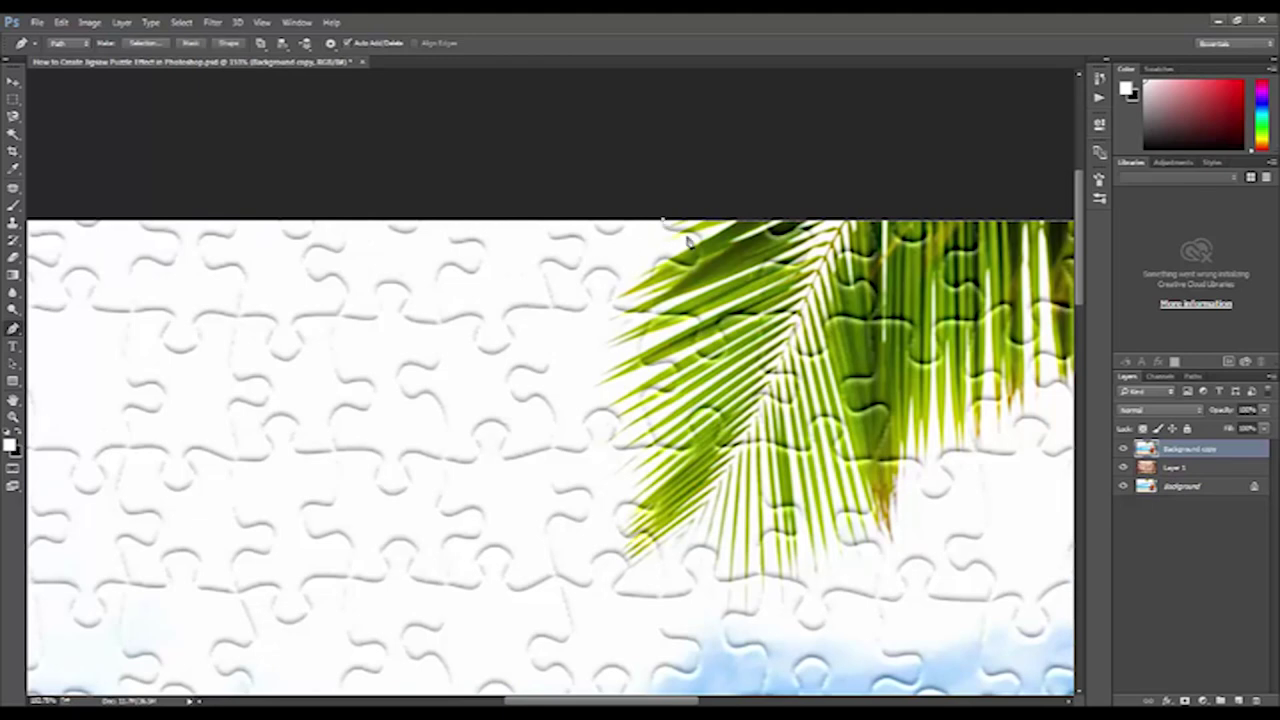
pyautogui.moveTo(688, 233); pyautogui.dragTo(727, 235)
pyautogui.click(699, 257)
pyautogui.click(657, 259)
pyautogui.moveTo(620, 292); pyautogui.dragTo(619, 303)
# Trace around the first puzzle knob and continue the path left along the seam.
pyautogui.click(583, 290)
pyautogui.click(582, 265)
pyautogui.moveTo(588, 318); pyautogui.dragTo(580, 314)
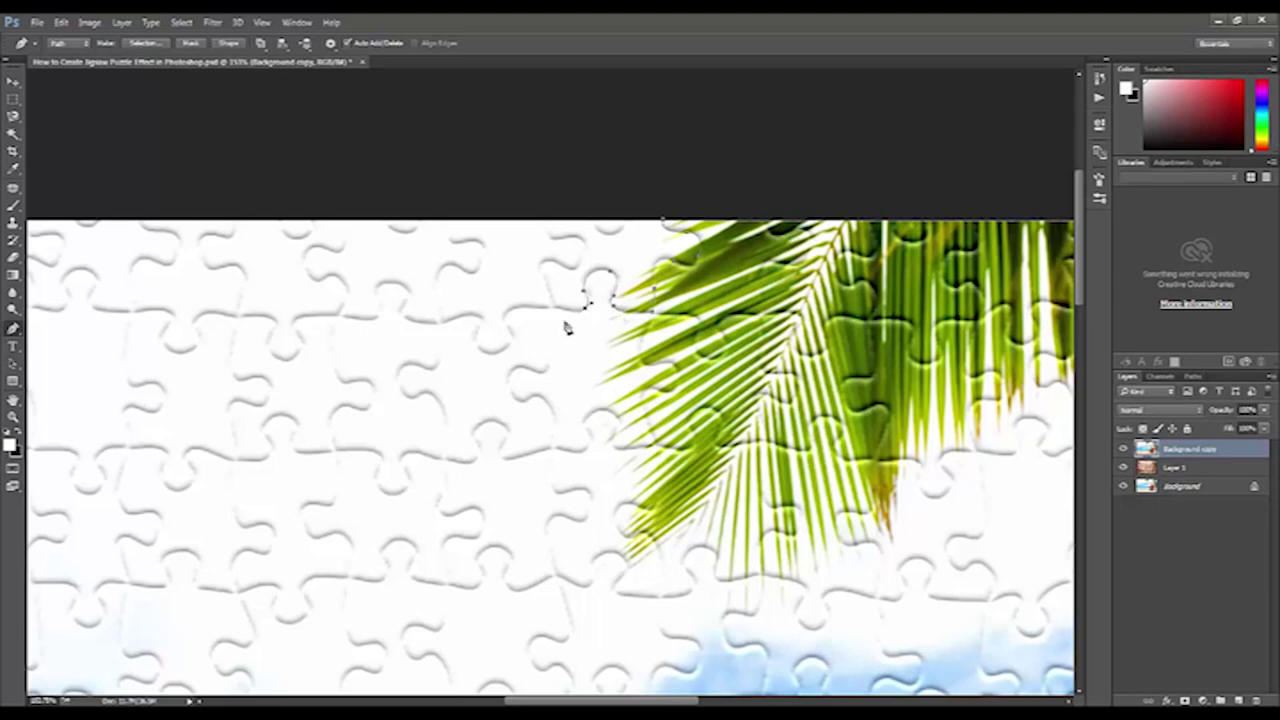
pyautogui.click(552, 307)
pyautogui.click(505, 322)
pyautogui.moveTo(511, 340); pyautogui.dragTo(466, 317)
pyautogui.click(477, 333)
pyautogui.click(443, 323)
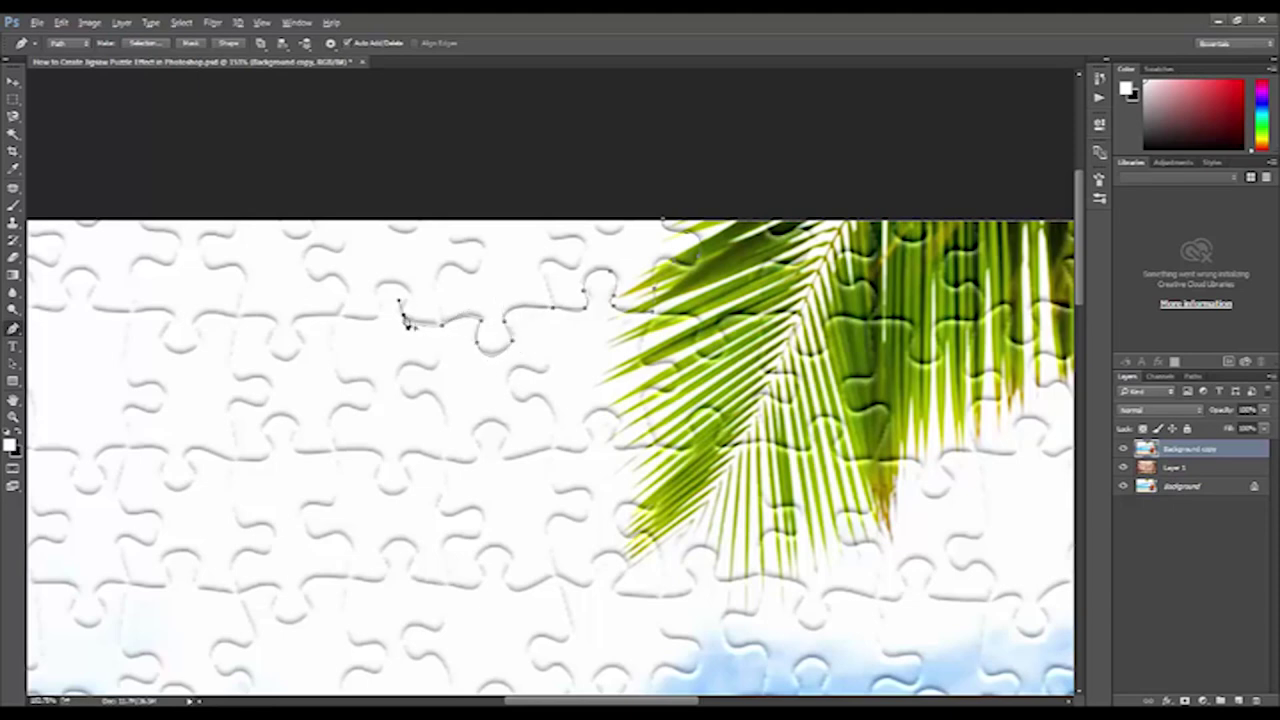
pyautogui.click(406, 289)
pyautogui.hscroll(-3, 406, 289)
# Extend the path downward along the piece edges, curving around the next knob.
pyautogui.click(530, 277)
pyautogui.click(525, 307)
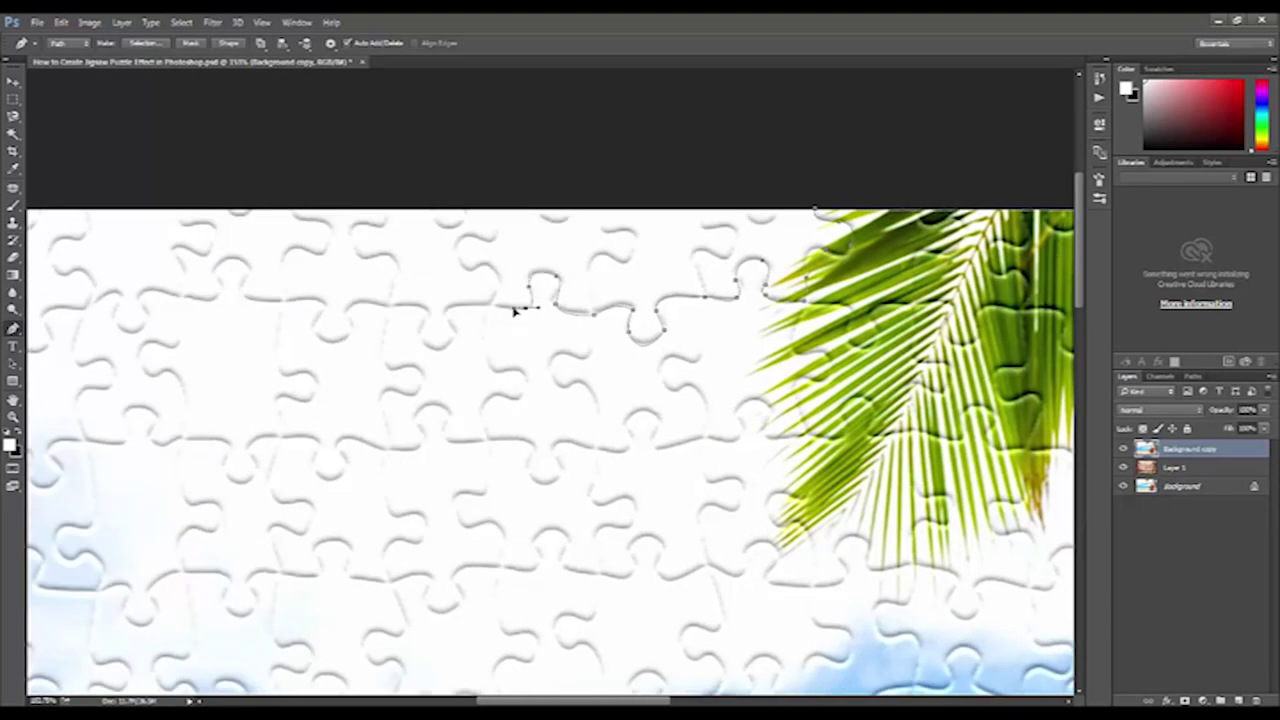
pyautogui.moveTo(495, 370); pyautogui.dragTo(512, 387)
pyautogui.click(523, 376)
pyautogui.click(513, 398)
pyautogui.click(483, 412)
pyautogui.click(486, 445)
pyautogui.moveTo(486, 445); pyautogui.dragTo(556, 336)
# Continue the path around another knob and curve it further down the piece edge.
pyautogui.click(549, 381)
pyautogui.click(537, 414)
pyautogui.moveTo(569, 433)
pyautogui.mouseDown()
pyautogui.moveTo(565, 480)
pyautogui.moveTo(606, 363)
pyautogui.mouseUp()
pyautogui.click(606, 352)
pyautogui.click(562, 370)
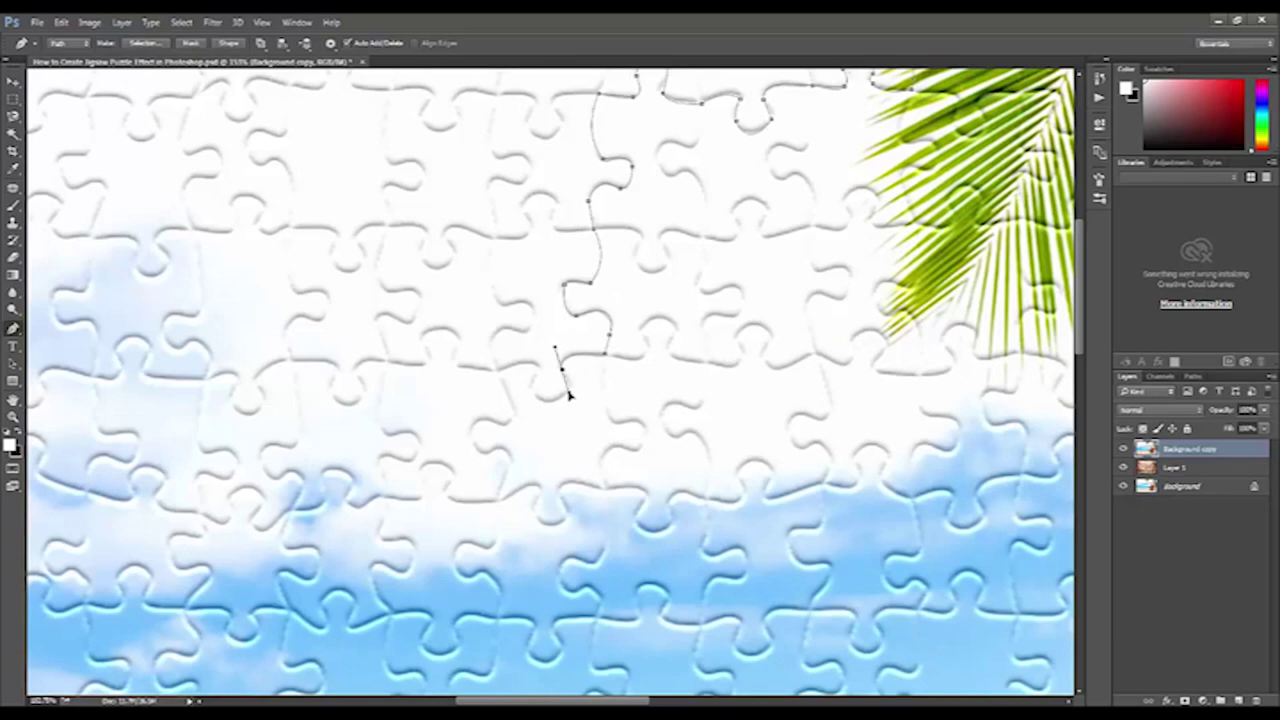
pyautogui.click(533, 393)
pyautogui.click(540, 412)
pyautogui.click(496, 370)
pyautogui.moveTo(513, 410); pyautogui.dragTo(488, 498)
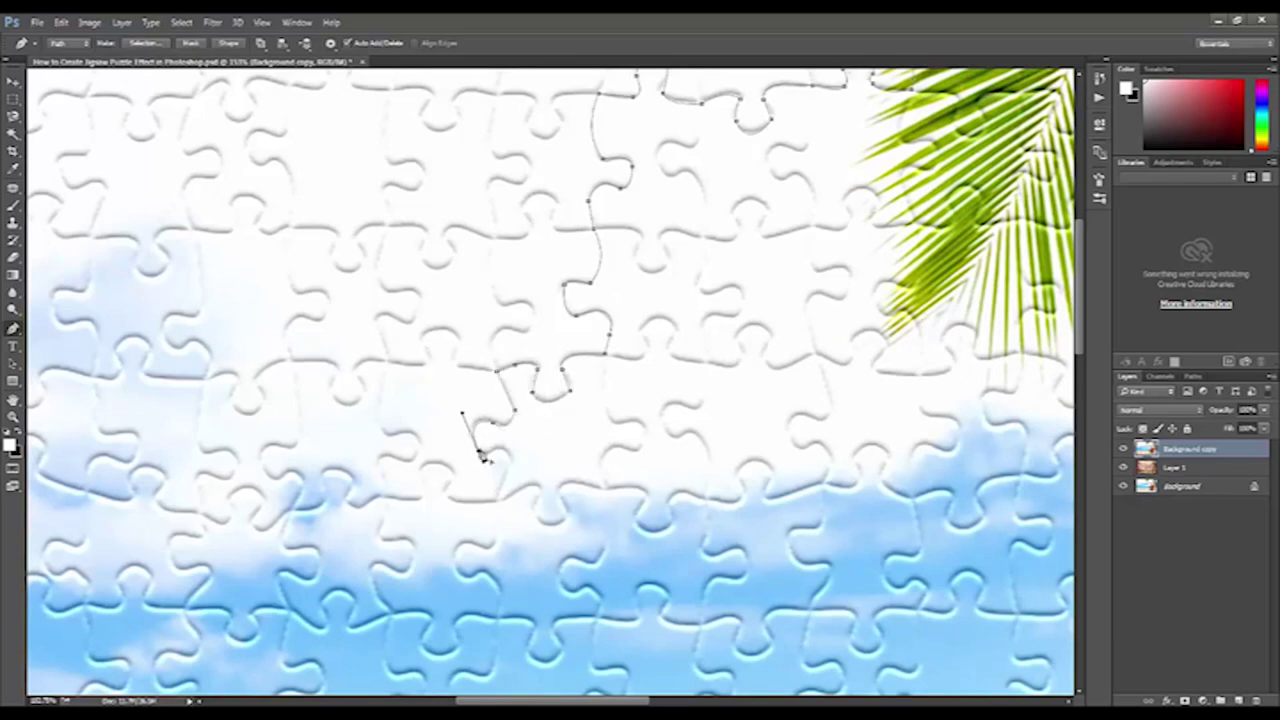
# Extend the pen path further down the jigsaw pieces around the next knob.
pyautogui.scroll(-3, 565, 371)
pyautogui.scroll(3, 565, 371)
pyautogui.click(510, 337)
pyautogui.click(506, 385)
pyautogui.click(481, 383)
pyautogui.click(460, 407)
pyautogui.moveTo(505, 428); pyautogui.dragTo(527, 361)
pyautogui.click(527, 445)
pyautogui.moveTo(518, 467)
pyautogui.mouseDown()
pyautogui.moveTo(480, 451)
pyautogui.moveTo(535, 329)
pyautogui.mouseUp()
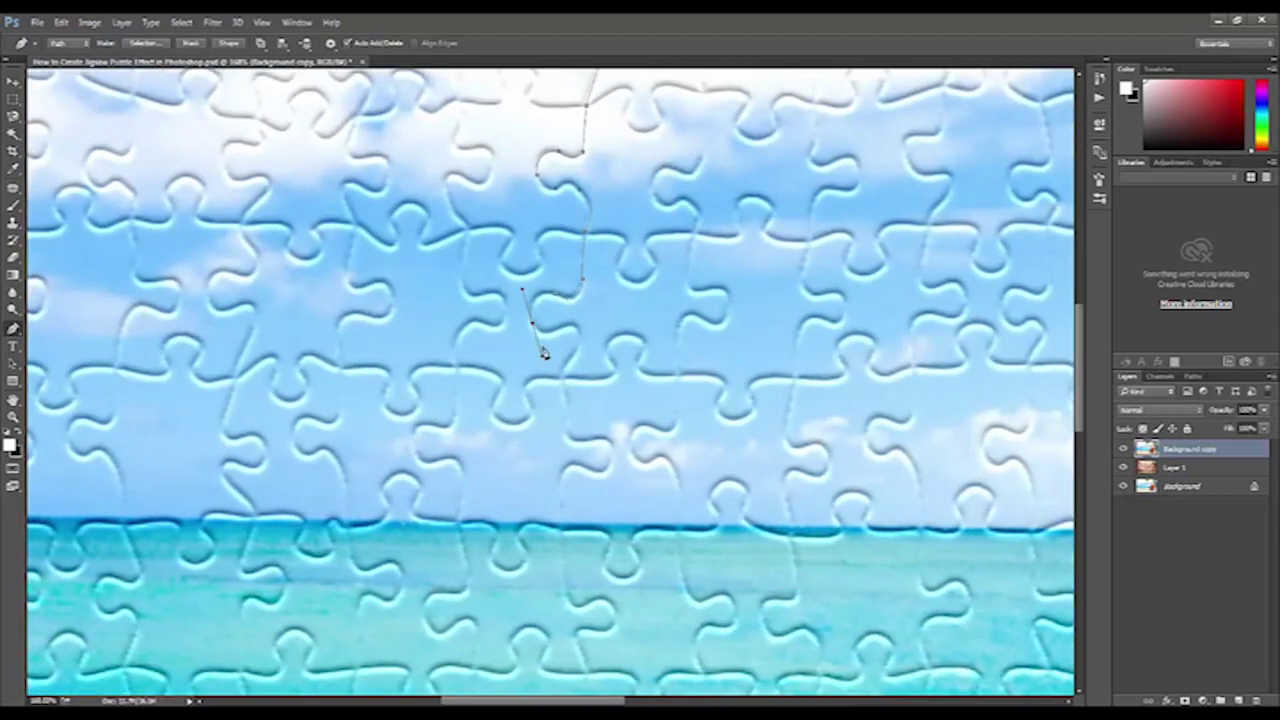
# Trace the path around the next two knobs lower down the piece edges.
pyautogui.scroll(-3, 571, 420)
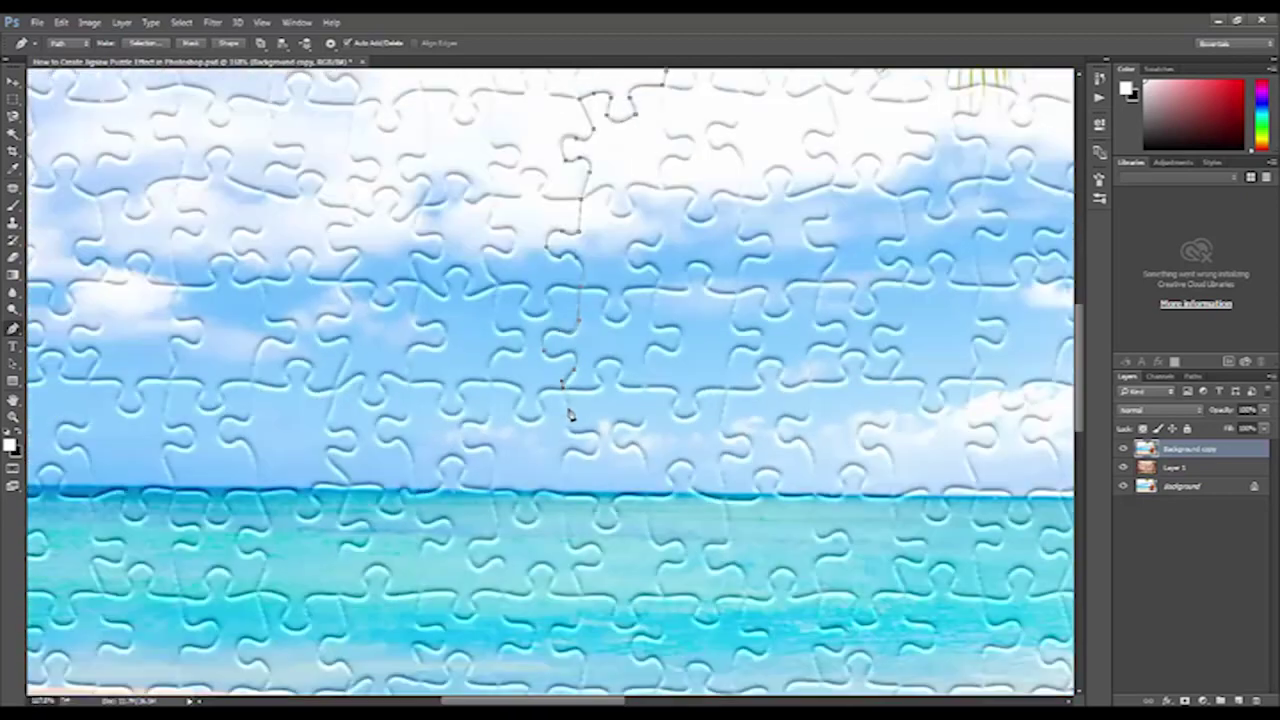
pyautogui.scroll(-4, 571, 420)
pyautogui.scroll(7, 551, 378)
pyautogui.click(550, 373)
pyautogui.click(518, 377)
pyautogui.moveTo(507, 345); pyautogui.dragTo(479, 342)
pyautogui.click(433, 420)
pyautogui.moveTo(458, 441)
pyautogui.mouseDown()
pyautogui.moveTo(490, 427)
pyautogui.moveTo(540, 361)
pyautogui.mouseUp()
pyautogui.click(540, 360)
pyautogui.click(546, 447)
pyautogui.moveTo(508, 471); pyautogui.dragTo(455, 466)
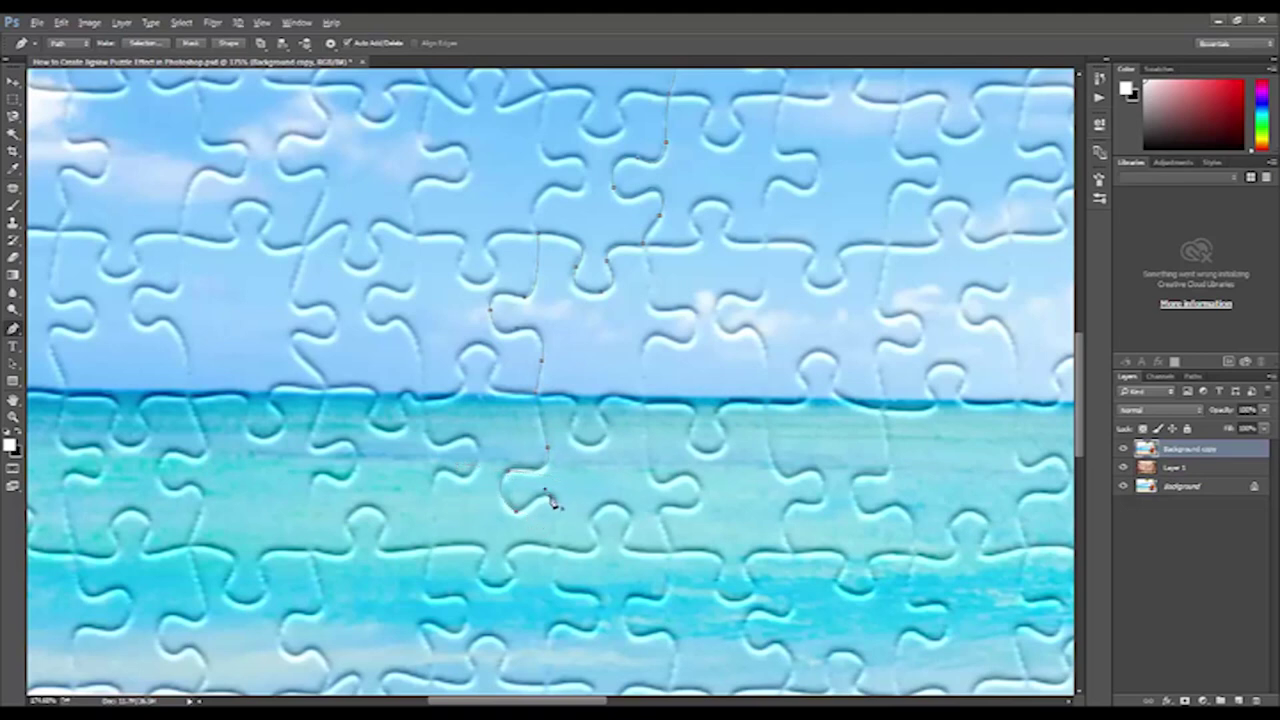
# Carry the curved outline through the sea and sand to the photo's bottom edge.
pyautogui.moveTo(550, 495); pyautogui.dragTo(603, 362)
pyautogui.moveTo(510, 425)
pyautogui.mouseDown()
pyautogui.moveTo(531, 420)
pyautogui.moveTo(437, 423)
pyautogui.mouseUp()
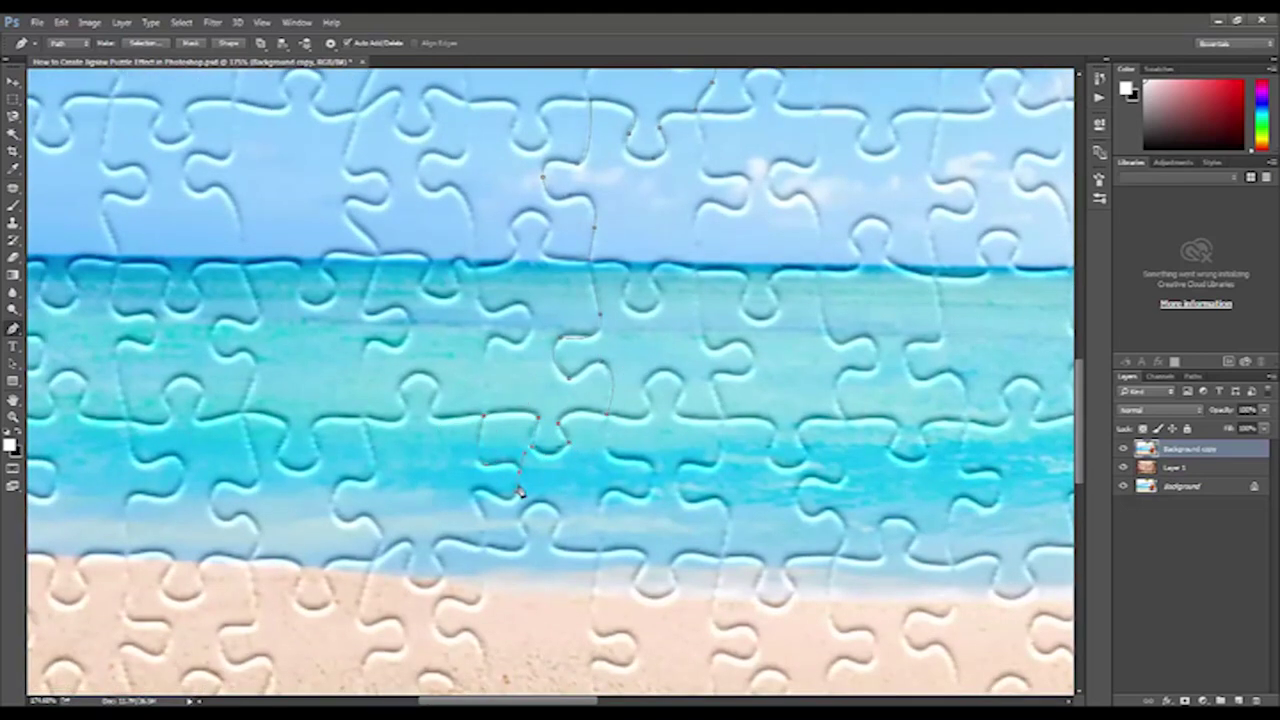
pyautogui.moveTo(486, 506); pyautogui.dragTo(503, 420)
pyautogui.click(502, 414)
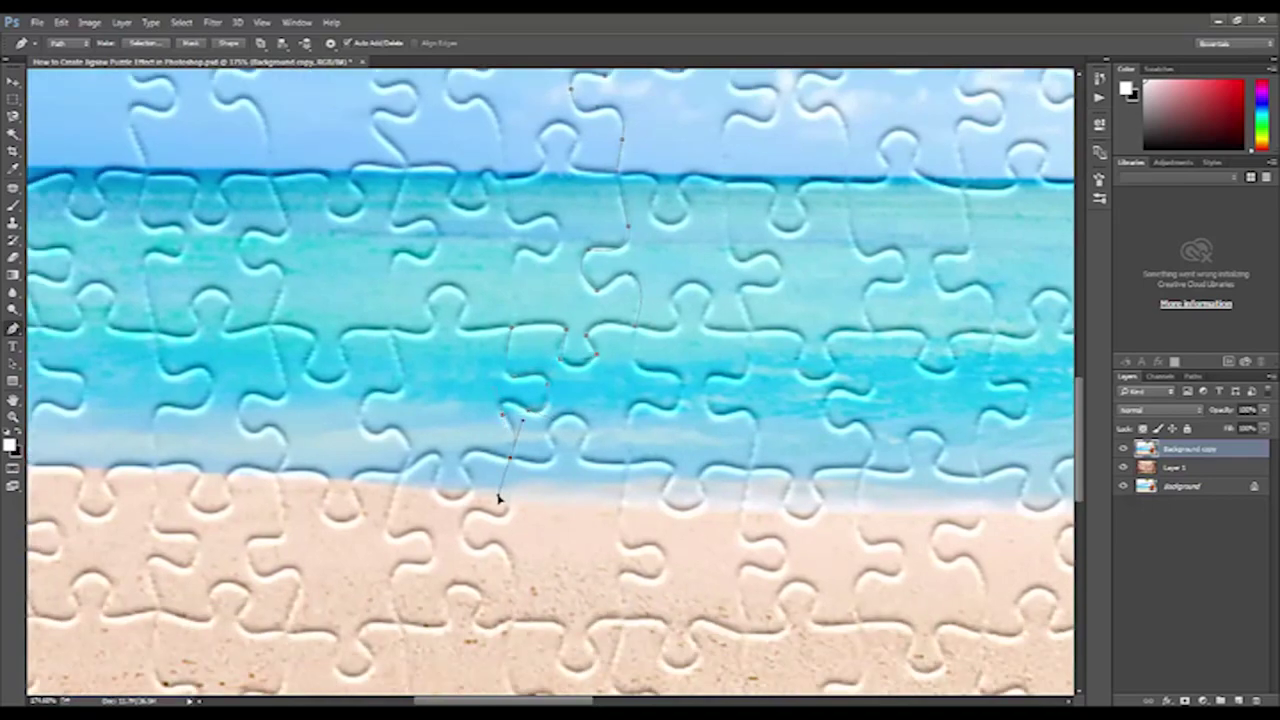
pyautogui.moveTo(439, 467)
pyautogui.mouseDown()
pyautogui.moveTo(491, 408)
pyautogui.moveTo(512, 445)
pyautogui.mouseUp()
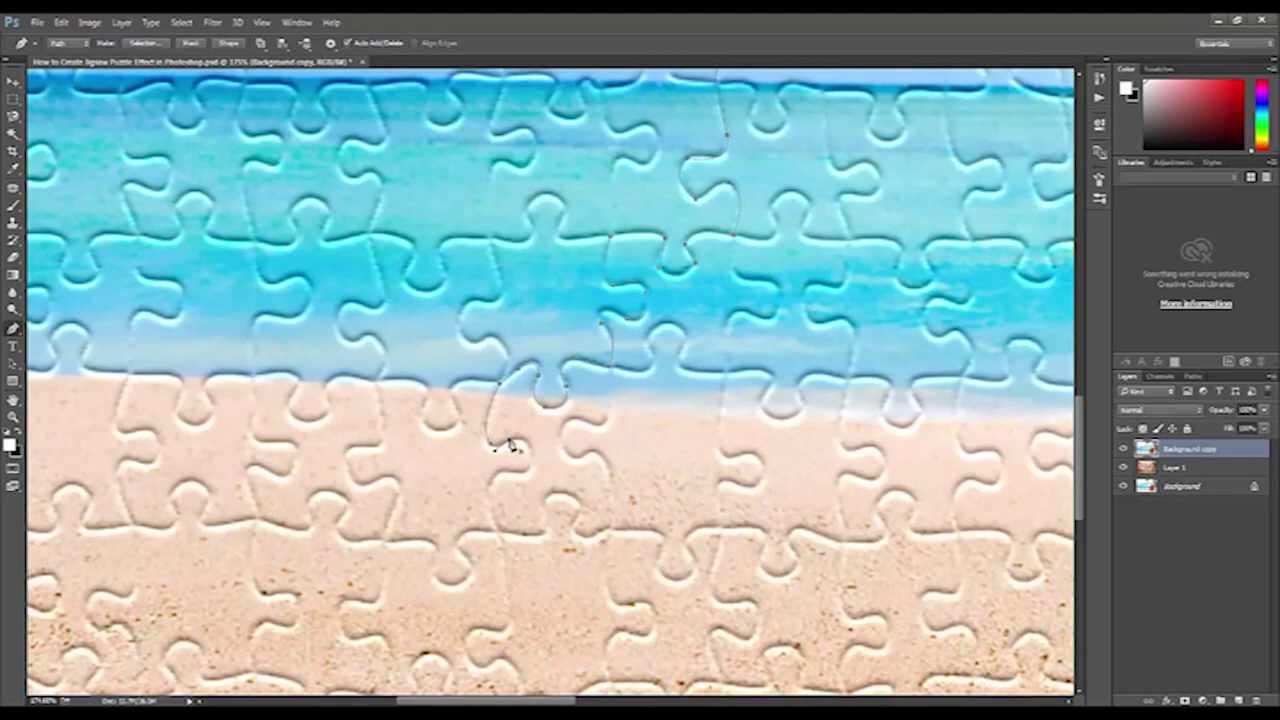
pyautogui.click(481, 470)
pyautogui.moveTo(503, 543); pyautogui.dragTo(520, 343)
pyautogui.scroll(1, 557, 342)
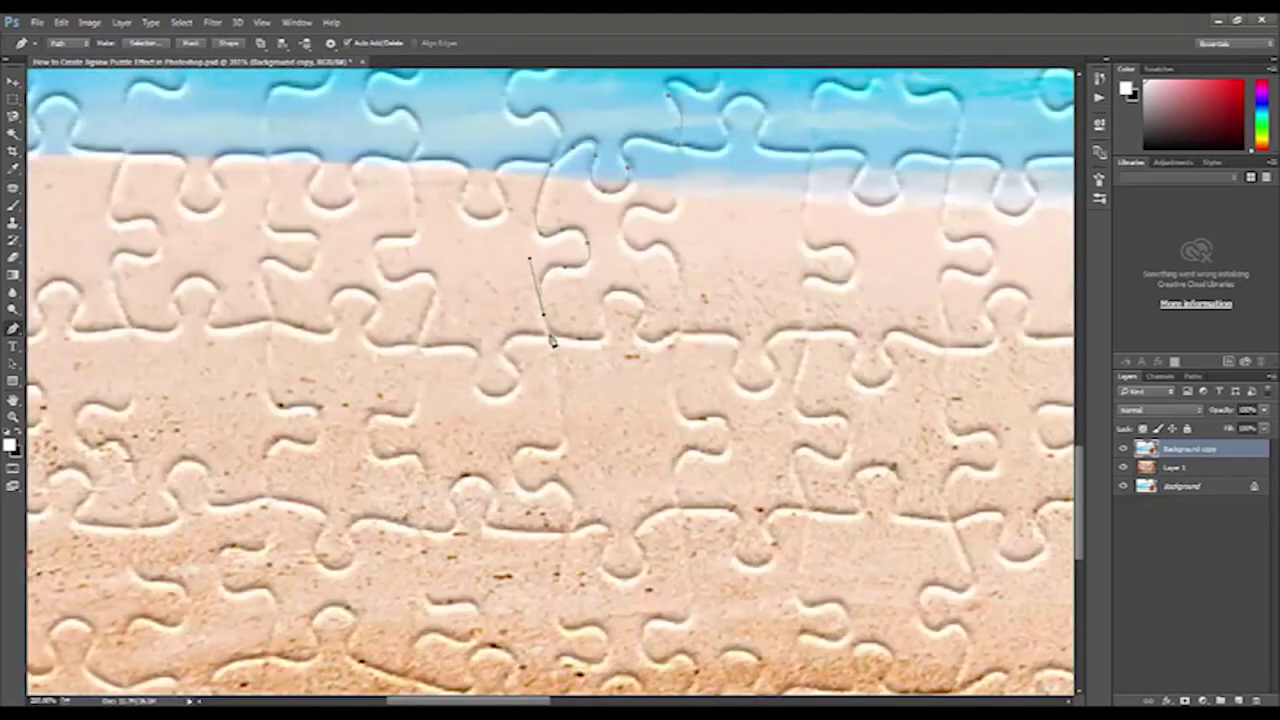
pyautogui.moveTo(530, 491)
pyautogui.mouseDown()
pyautogui.moveTo(620, 490)
pyautogui.moveTo(609, 486)
pyautogui.moveTo(648, 401)
pyautogui.mouseUp()
pyautogui.scroll(-3, 565, 490)
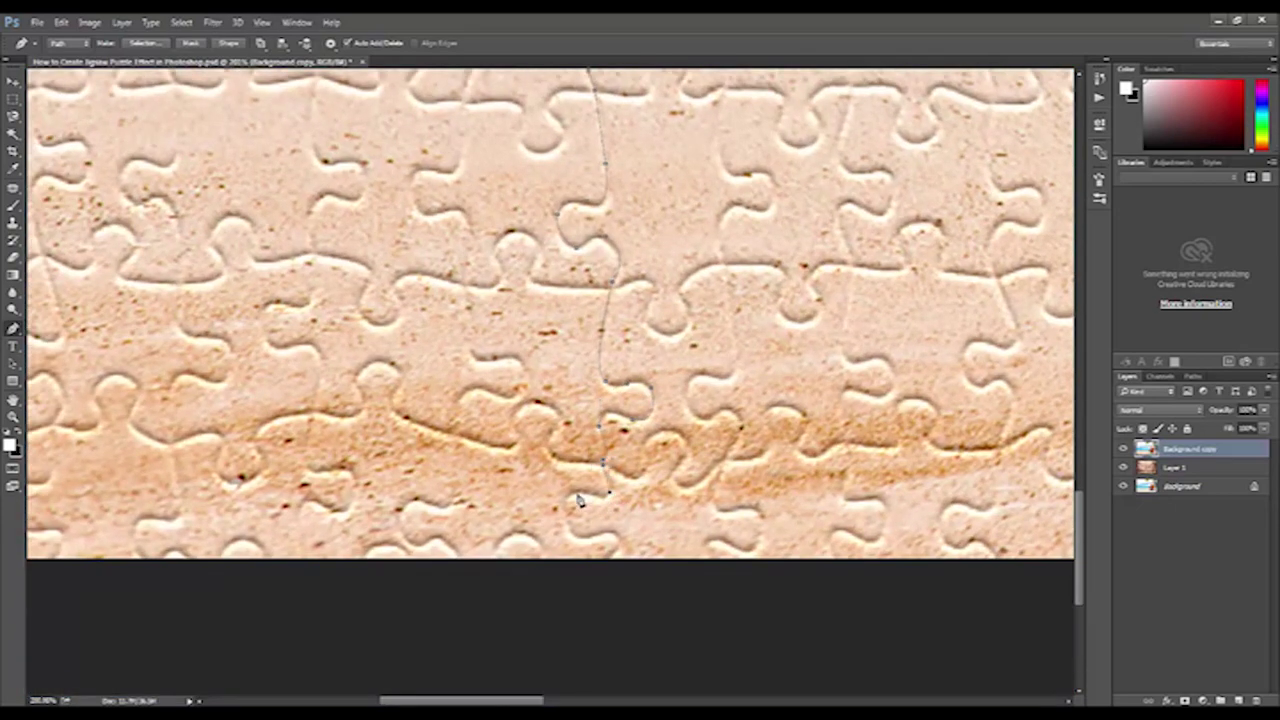
pyautogui.moveTo(564, 507); pyautogui.dragTo(592, 452)
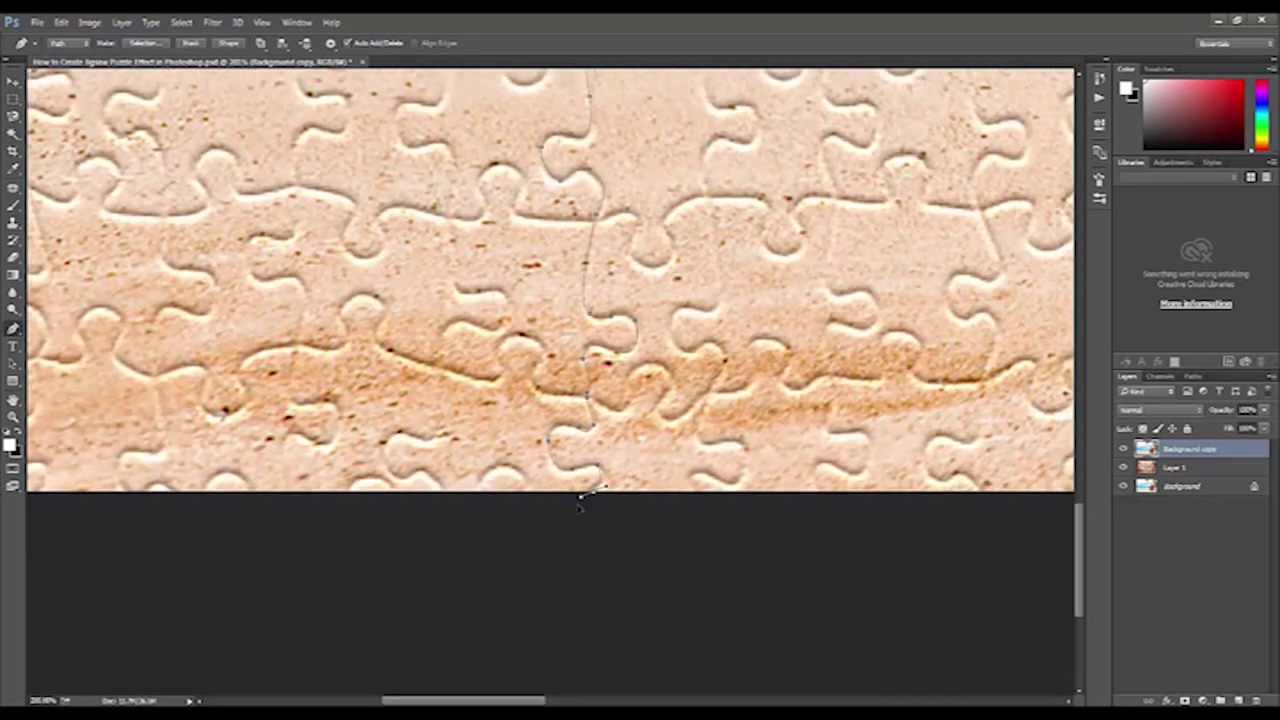
# Run the path outside the photo's left side and along the top, closing it at the start.
pyautogui.scroll(-5, 589, 505)
pyautogui.scroll(-2, 208, 459)
pyautogui.click(113, 253)
pyautogui.click(130, 141)
pyautogui.click(205, 101)
pyautogui.click(303, 106)
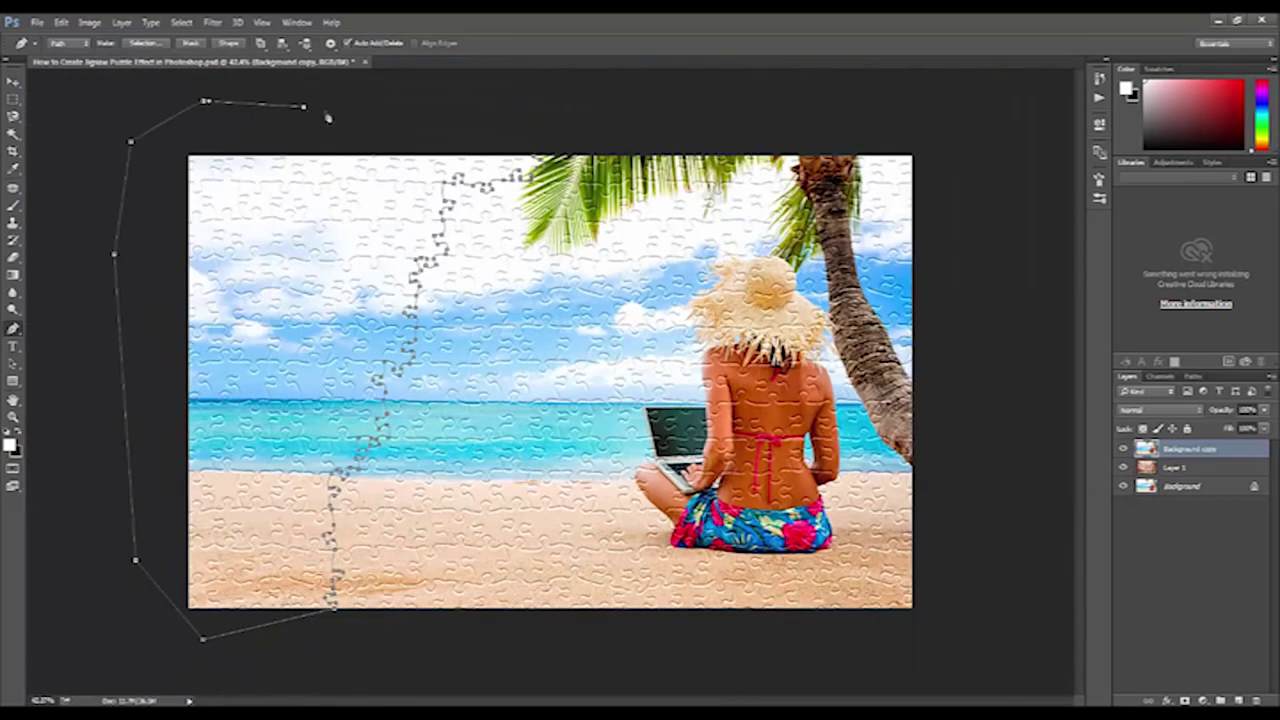
pyautogui.click(409, 131)
pyautogui.click(481, 123)
pyautogui.click(538, 130)
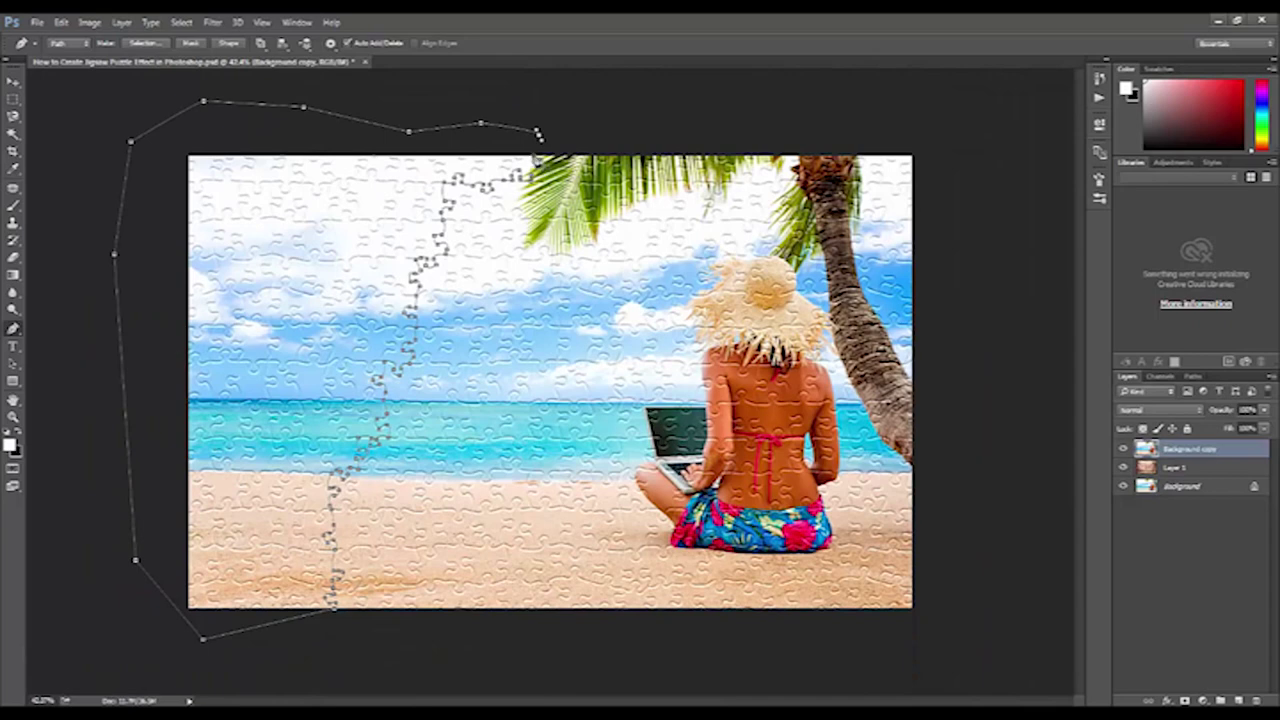
pyautogui.click(536, 160)
# Convert the path to a selection, invert it, and add a layer mask hiding the left side.
pyautogui.hotkey('ctrl', 'Return')
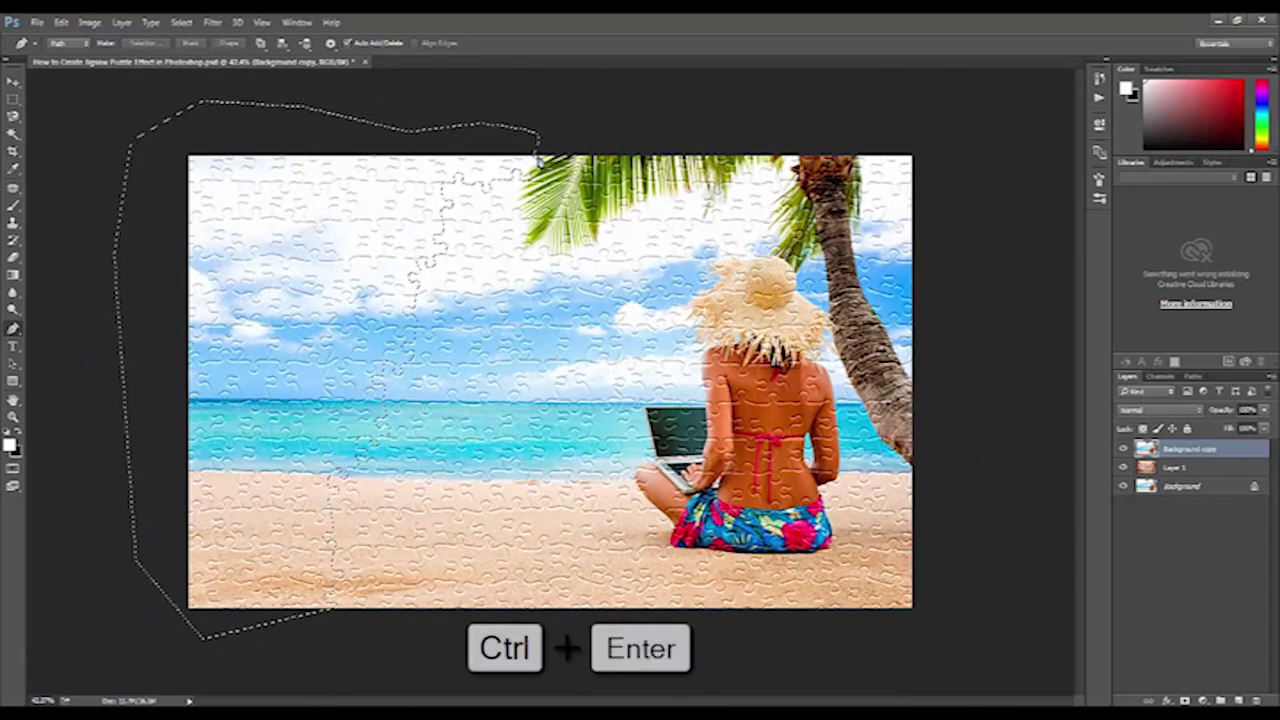
pyautogui.hotkey('ctrl', 'shift', 'i')
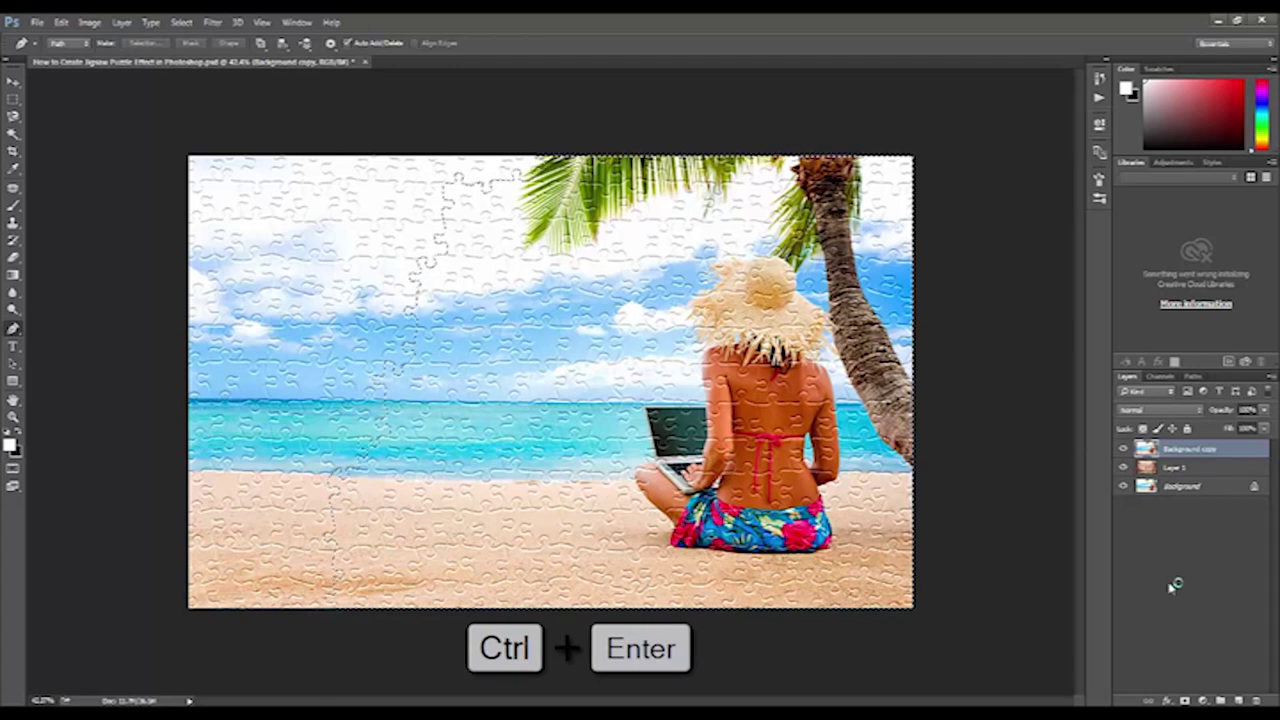
pyautogui.click(1185, 700)
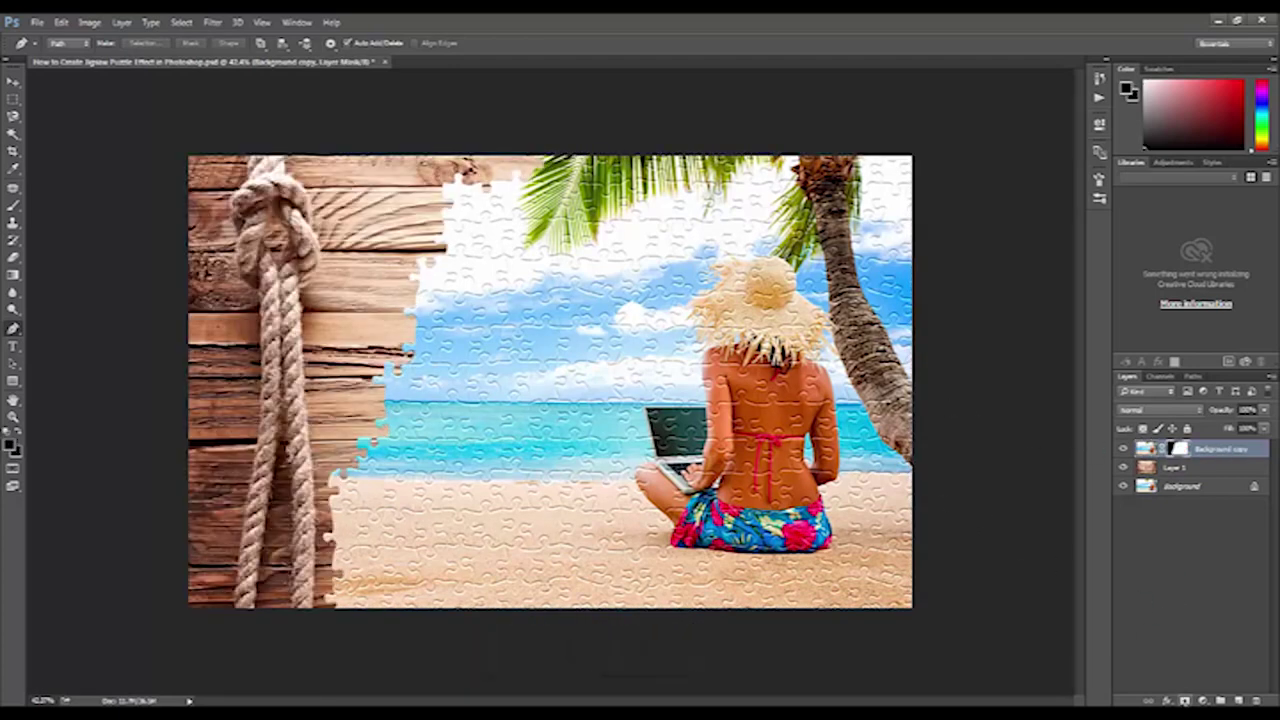
pyautogui.press('space')
pyautogui.rightClick(470, 285)
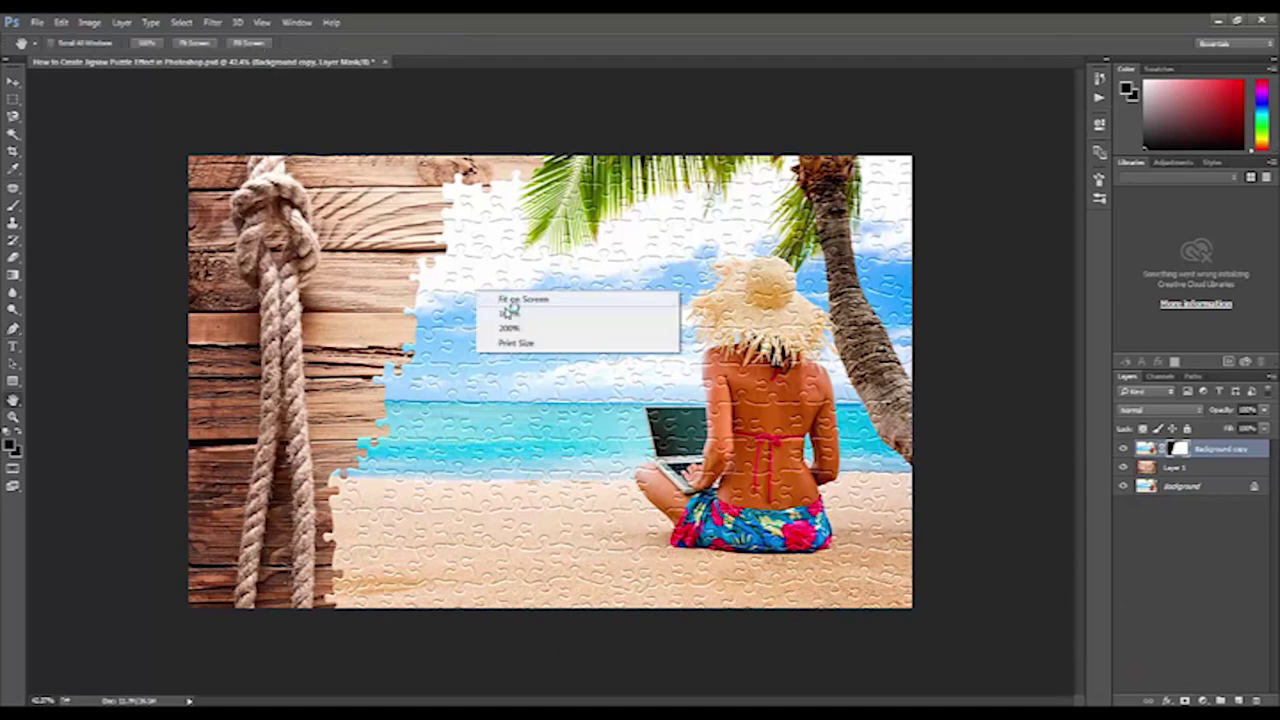
pyautogui.click(500, 315)
pyautogui.rightClick(500, 321)
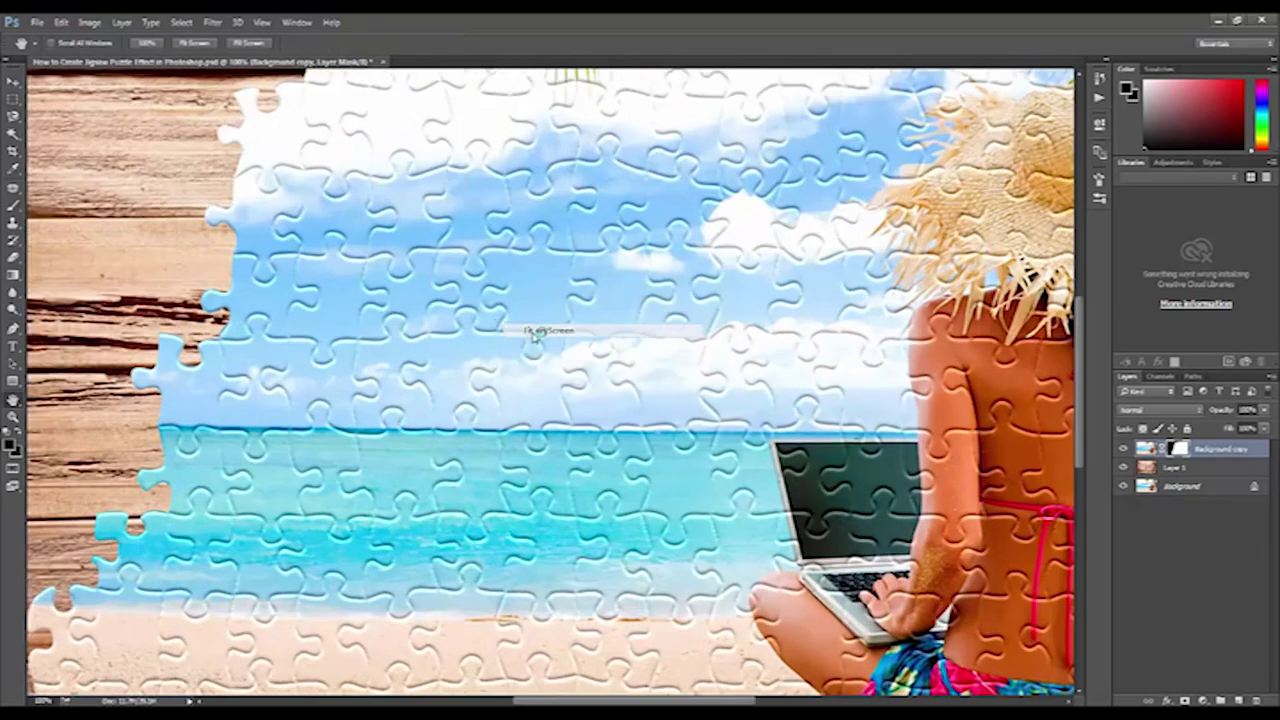
pyautogui.click(530, 328)
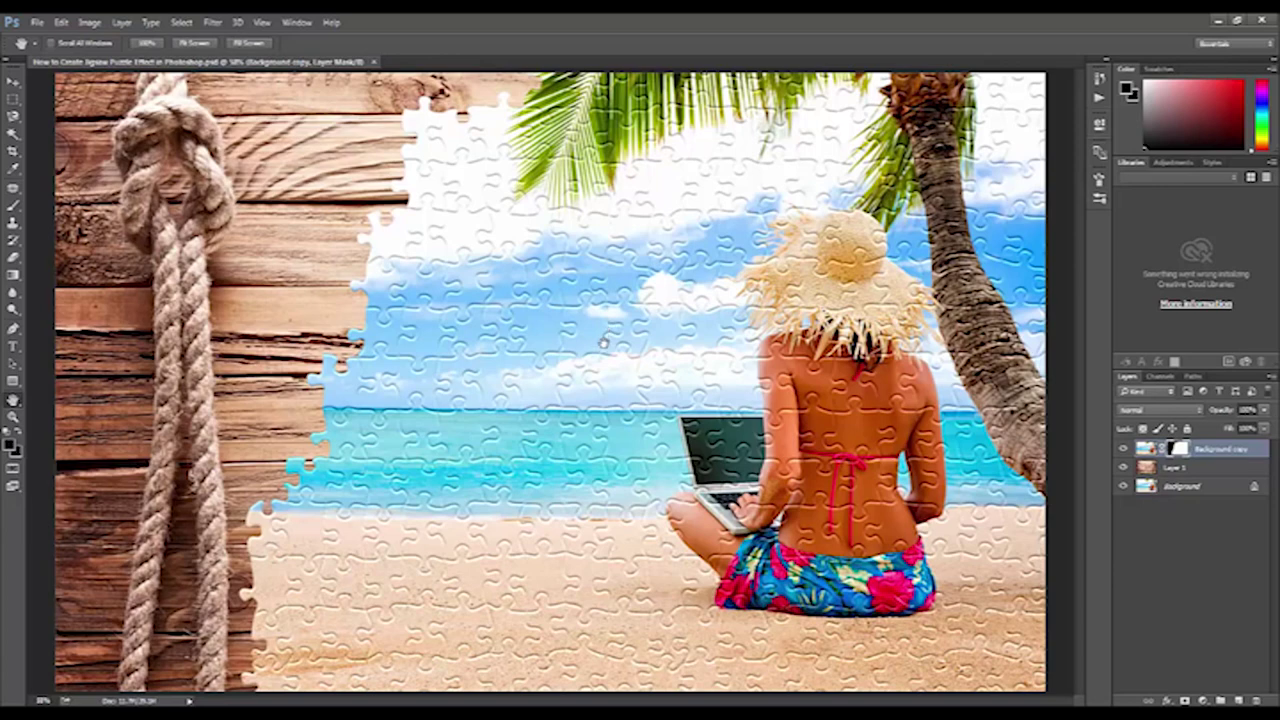
# Switch to the Pen tool and zoom in on the sea near the horizon.
pyautogui.press('p')
pyautogui.keyDown('alt'); pyautogui.scroll(2, 630, 415); pyautogui.keyUp('alt')
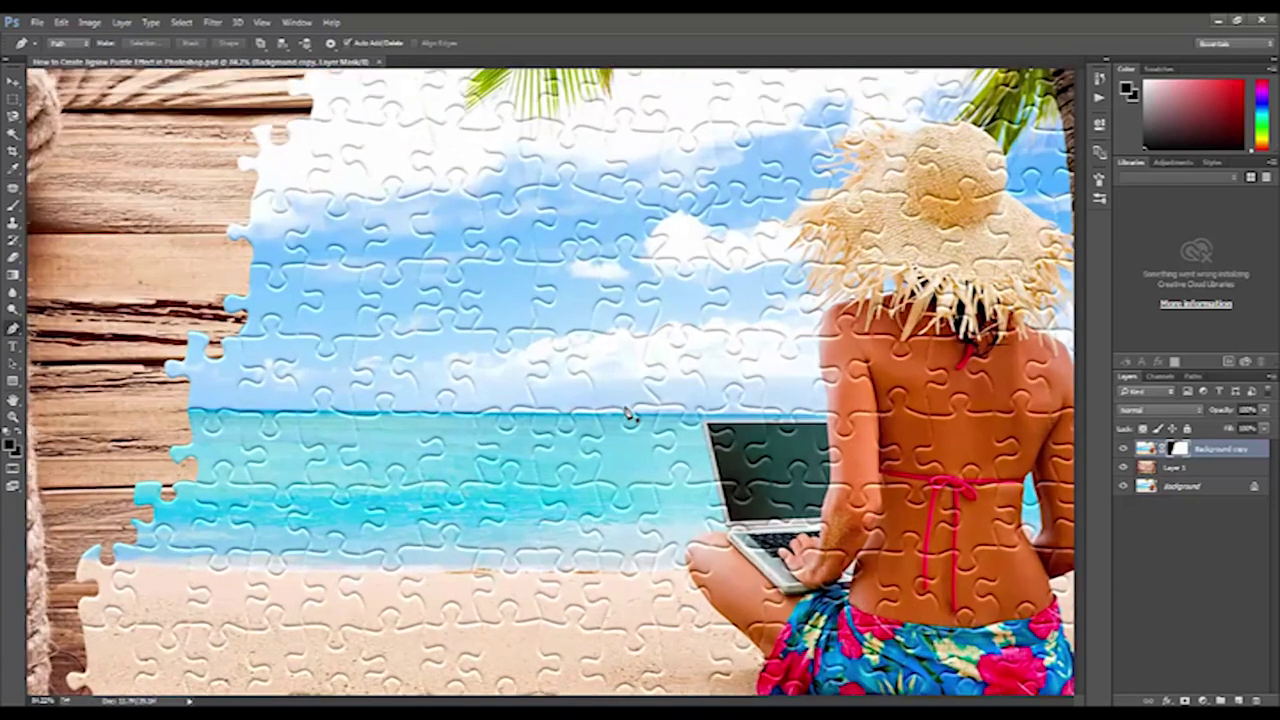
pyautogui.keyDown('alt'); pyautogui.scroll(1, 630, 415); pyautogui.keyUp('alt')
pyautogui.keyDown('alt'); pyautogui.scroll(1, 545, 370); pyautogui.keyUp('alt')
pyautogui.keyDown('alt'); pyautogui.scroll(1, 533, 367); pyautogui.keyUp('alt')
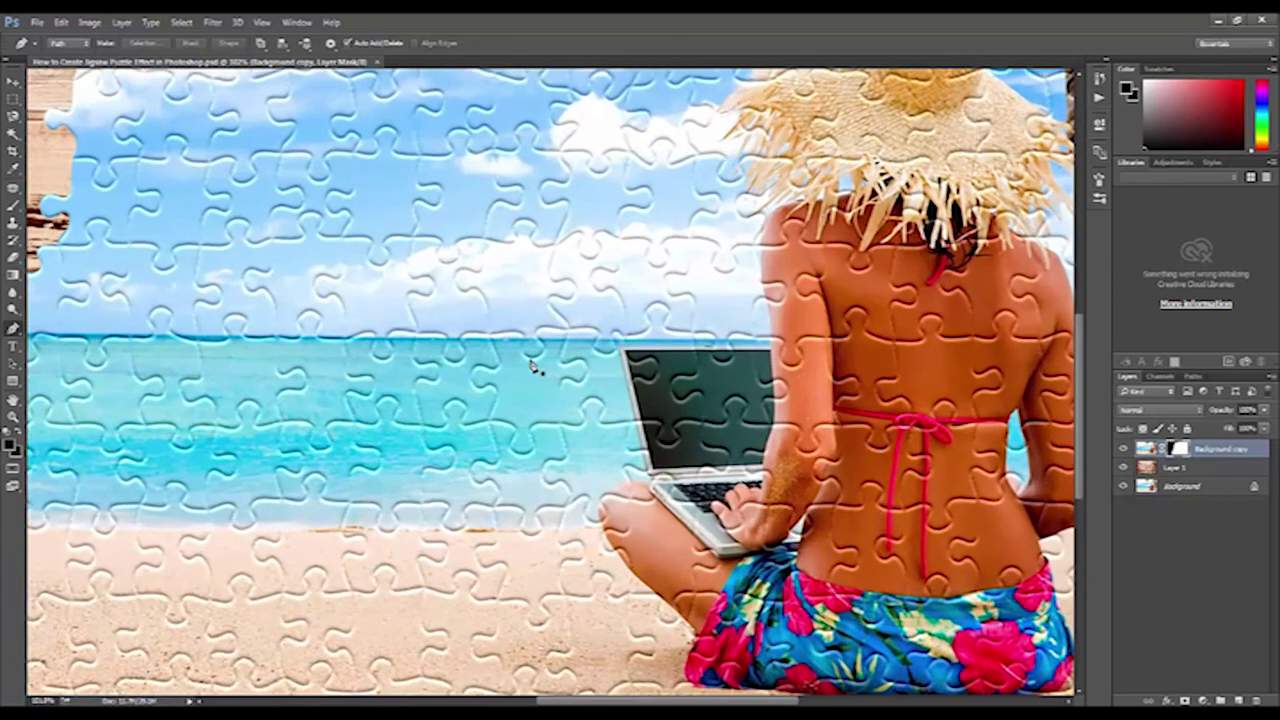
pyautogui.keyDown('alt'); pyautogui.scroll(1, 533, 367); pyautogui.keyUp('alt')
pyautogui.keyDown('alt'); pyautogui.scroll(1, 533, 367); pyautogui.keyUp('alt')
pyautogui.keyDown('alt'); pyautogui.scroll(1, 533, 367); pyautogui.keyUp('alt')
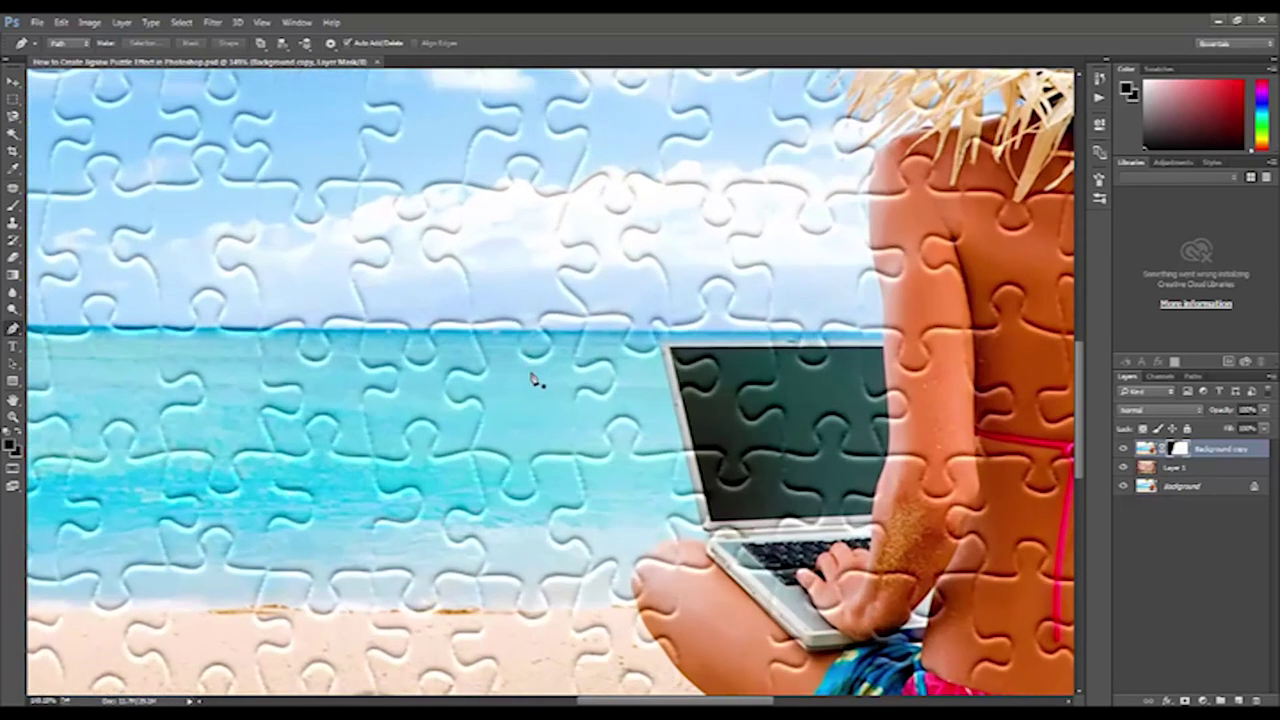
pyautogui.keyDown('alt'); pyautogui.scroll(1, 531, 496); pyautogui.keyUp('alt')
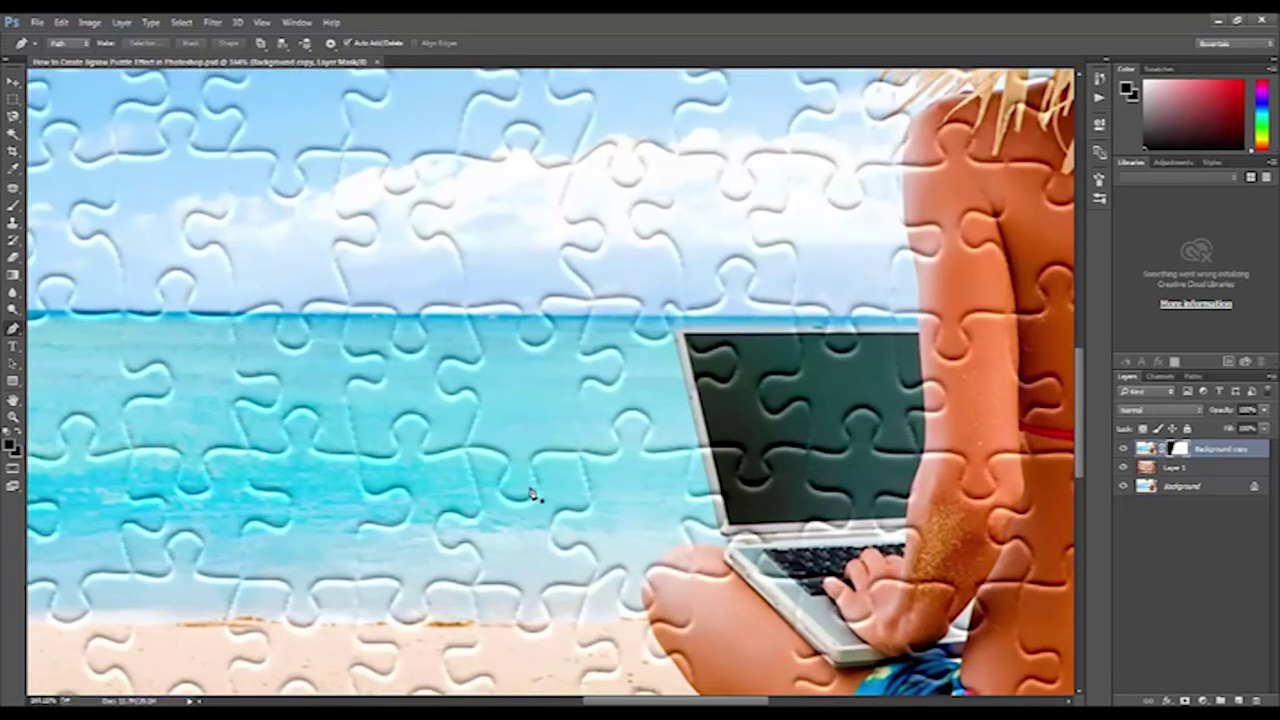
# Start a new path at a piece corner in the sea, trimming the first anchors' direction handles.
pyautogui.click(465, 450)
pyautogui.moveTo(510, 464); pyautogui.dragTo(524, 486)
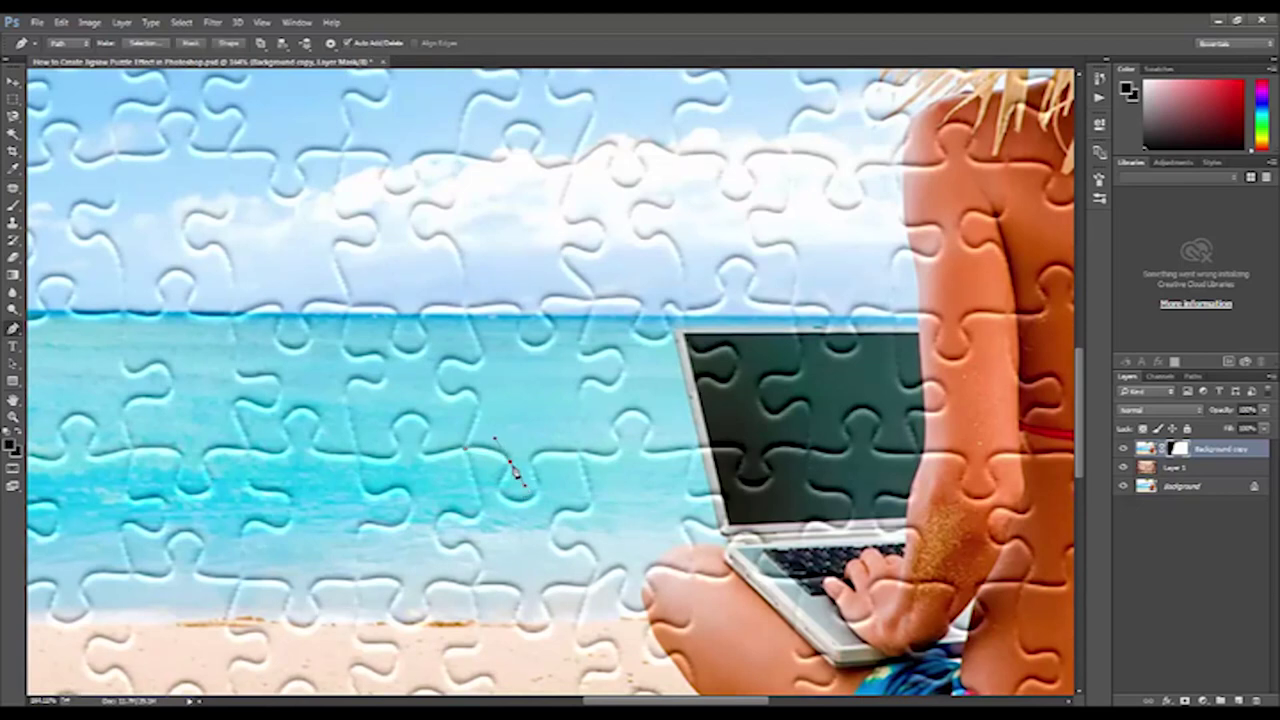
pyautogui.keyDown('alt'); pyautogui.click(510, 463); pyautogui.keyUp('alt')
pyautogui.click(496, 488)
pyautogui.moveTo(537, 489); pyautogui.dragTo(558, 462)
pyautogui.keyDown('alt'); pyautogui.click(538, 490); pyautogui.keyUp('alt')
# Undo the misplaced anchors and redraw the curved anchor along the knob.
pyautogui.moveTo(538, 456); pyautogui.dragTo(553, 443)
pyautogui.hotkey('ctrl', 'z')
pyautogui.moveTo(534, 450); pyautogui.dragTo(575, 461)
pyautogui.press('alt')
pyautogui.hotkey('ctrl', 'alt', 'z')
# Curve the path up around the knob to its top and far side.
pyautogui.moveTo(528, 449); pyautogui.dragTo(577, 455)
pyautogui.moveTo(578, 457); pyautogui.dragTo(593, 372)
pyautogui.moveTo(623, 355); pyautogui.dragTo(620, 326)
pyautogui.keyDown('alt'); pyautogui.click(623, 355); pyautogui.keyUp('alt')
# Extend the pen path around the piece's knobs along the horizon edge, reshaping the curves.
pyautogui.moveTo(590, 356); pyautogui.dragTo(562, 374)
pyautogui.keyDown('alt'); pyautogui.click(590, 358); pyautogui.keyUp('alt')
pyautogui.click(593, 302)
pyautogui.moveTo(546, 320); pyautogui.dragTo(558, 347)
pyautogui.moveTo(548, 322)
pyautogui.mouseDown()
pyautogui.moveTo(552, 352)
pyautogui.moveTo(510, 326)
pyautogui.mouseUp()
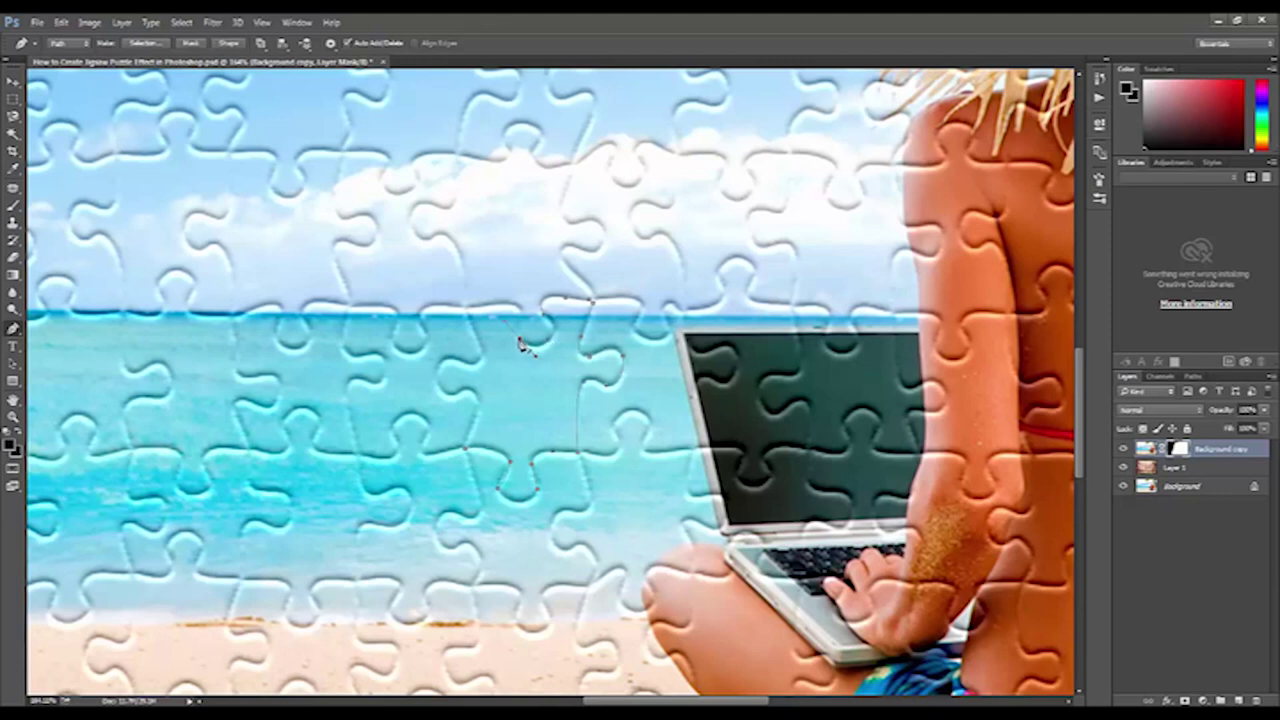
pyautogui.moveTo(520, 344); pyautogui.dragTo(519, 312)
pyautogui.moveTo(466, 312); pyautogui.dragTo(455, 320)
# Trace the piece's left edge with curved anchors and close the path at its start.
pyautogui.click(483, 348)
pyautogui.moveTo(461, 364); pyautogui.dragTo(435, 362)
pyautogui.moveTo(442, 373); pyautogui.dragTo(443, 371)
pyautogui.moveTo(453, 402); pyautogui.dragTo(481, 412)
pyautogui.click(464, 449)
pyautogui.scroll(-2, 460, 470)
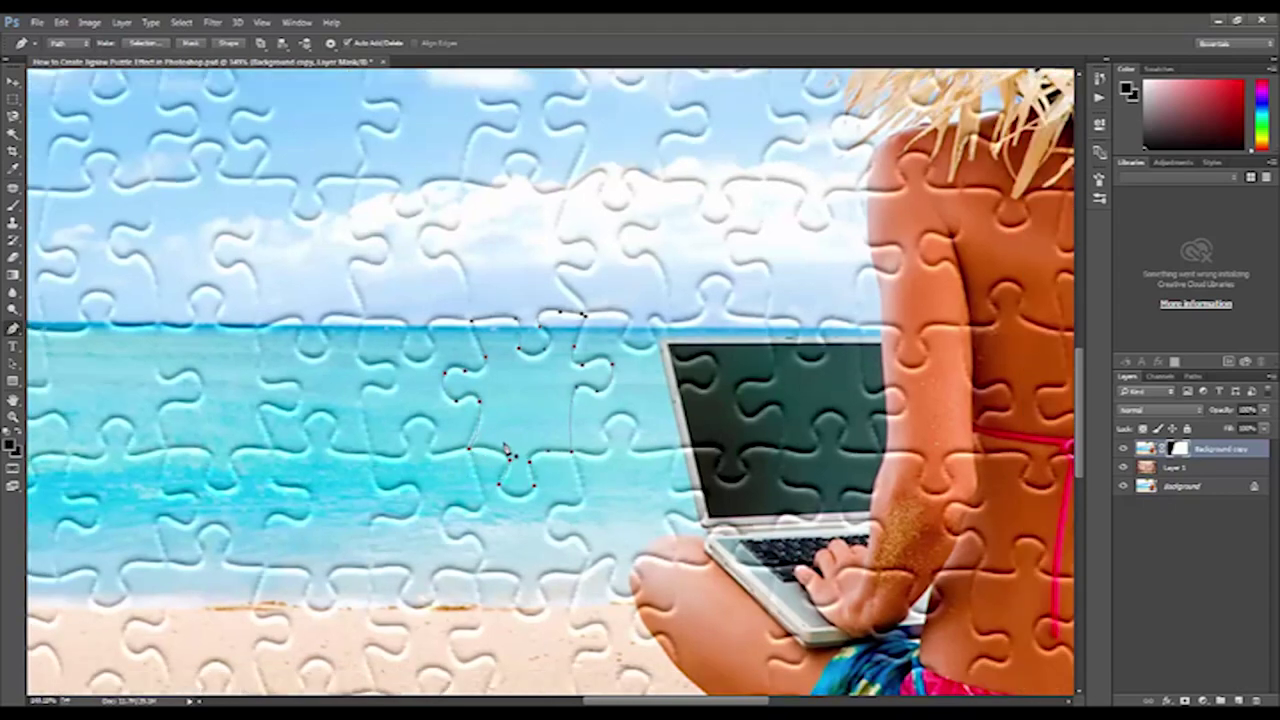
pyautogui.hotkey('ctrl', 'Return')
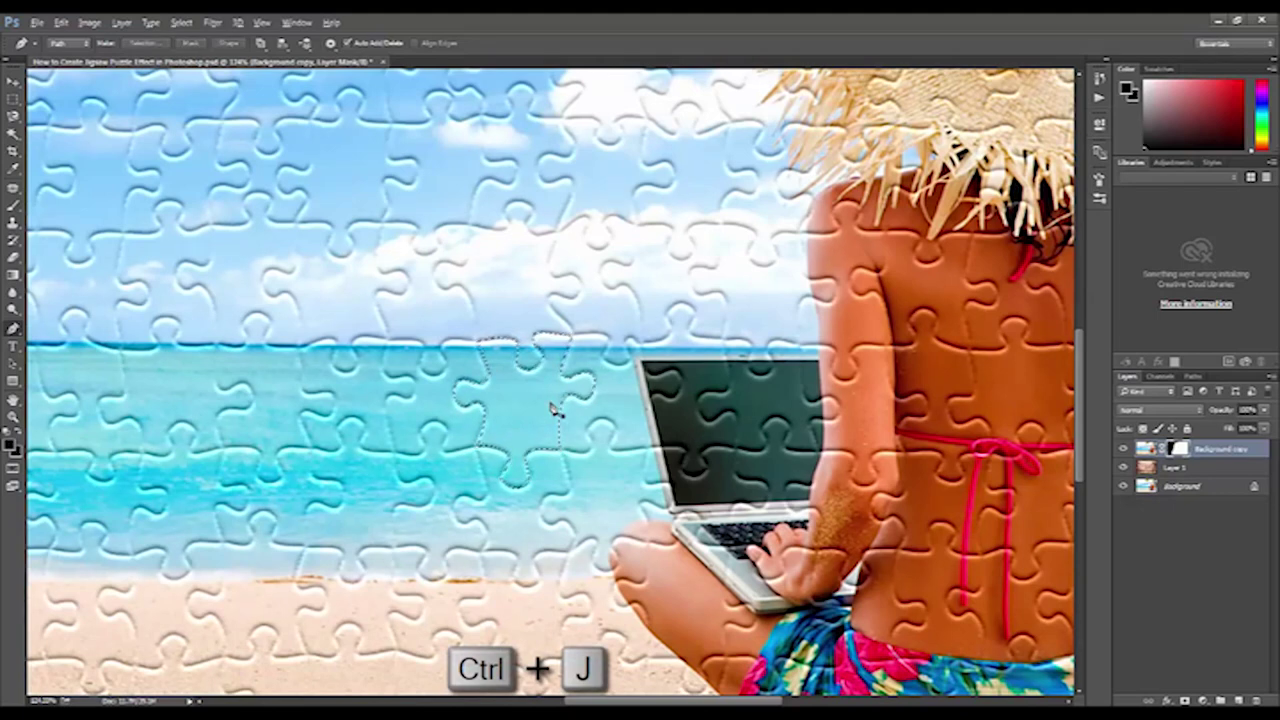
pyautogui.press('Delete')
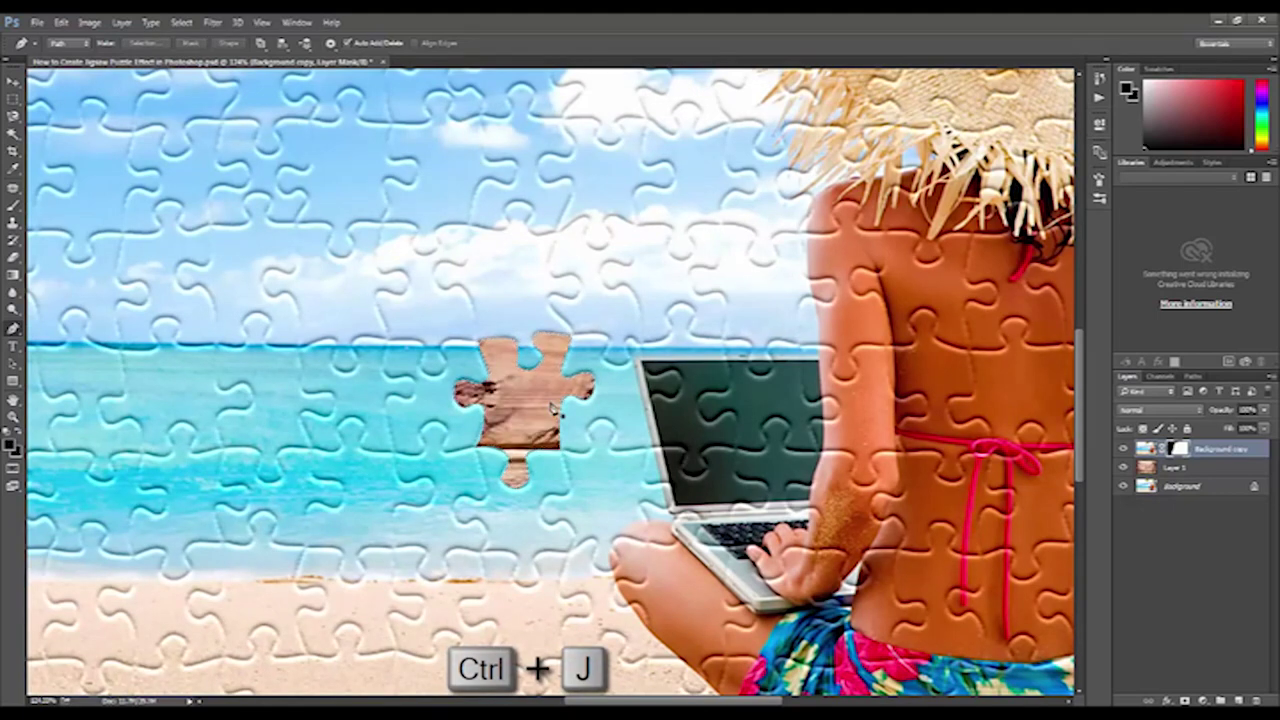
pyautogui.press('h')
pyautogui.rightClick(560, 342)
pyautogui.click(603, 371)
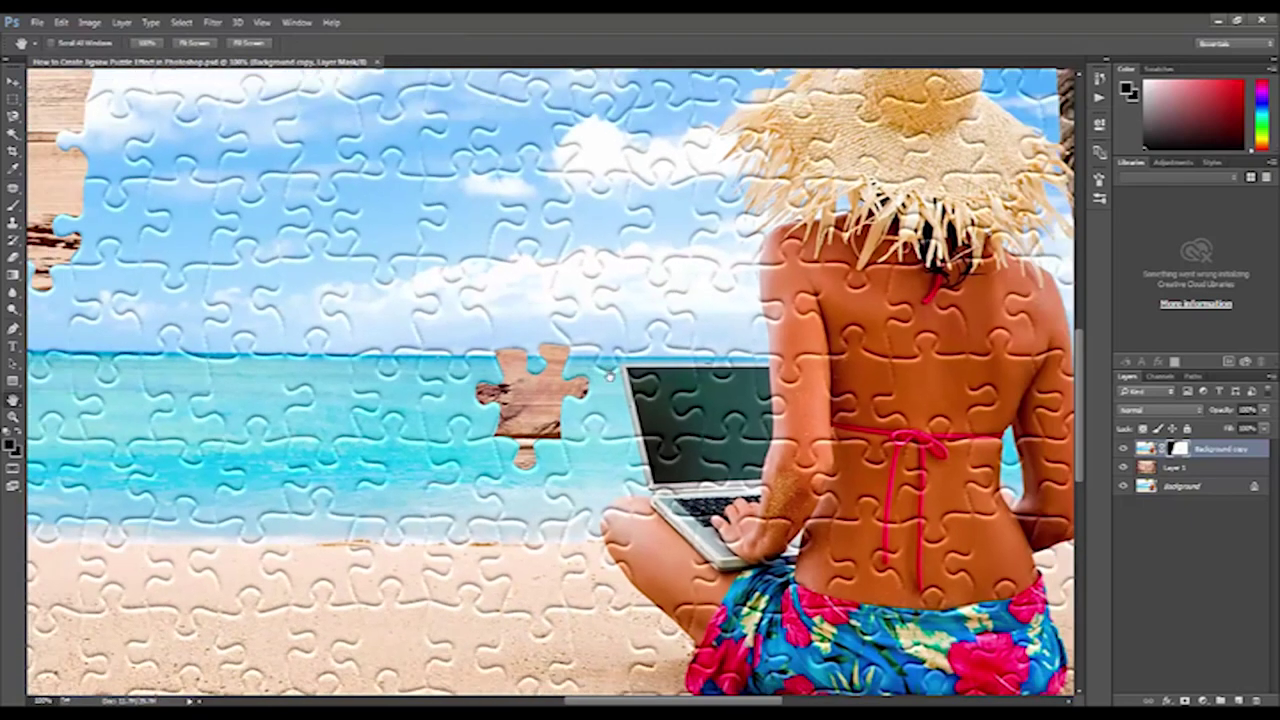
pyautogui.scroll(-1, 607, 372)
pyautogui.scroll(-1, 610, 374)
pyautogui.scroll(-1, 620, 376)
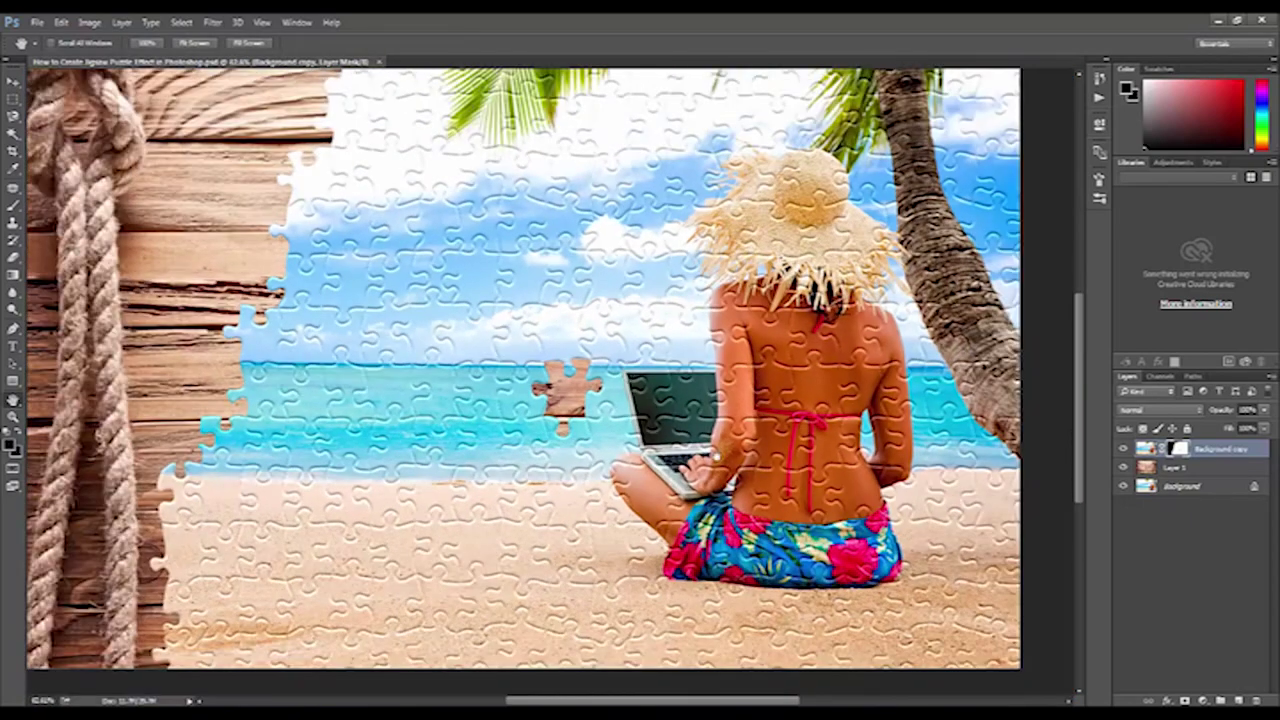
pyautogui.rightClick(958, 587)
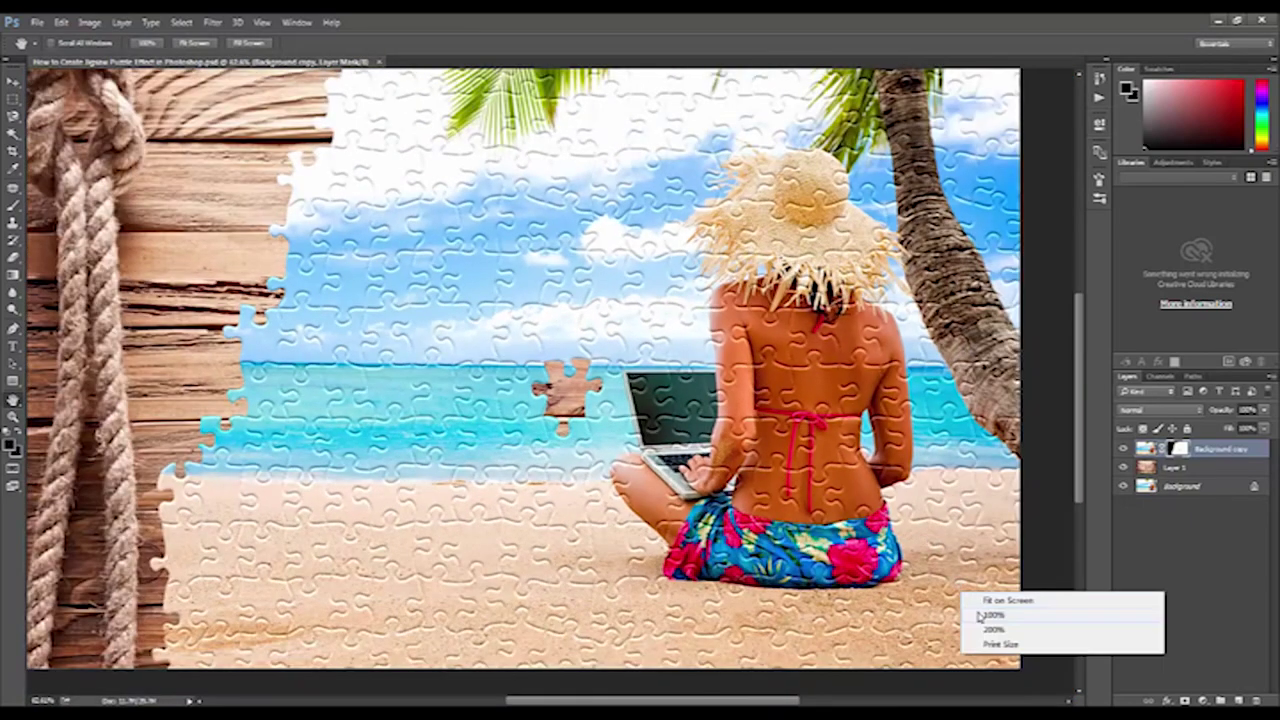
pyautogui.click(845, 481)
pyautogui.hotkey('ctrl', '0')
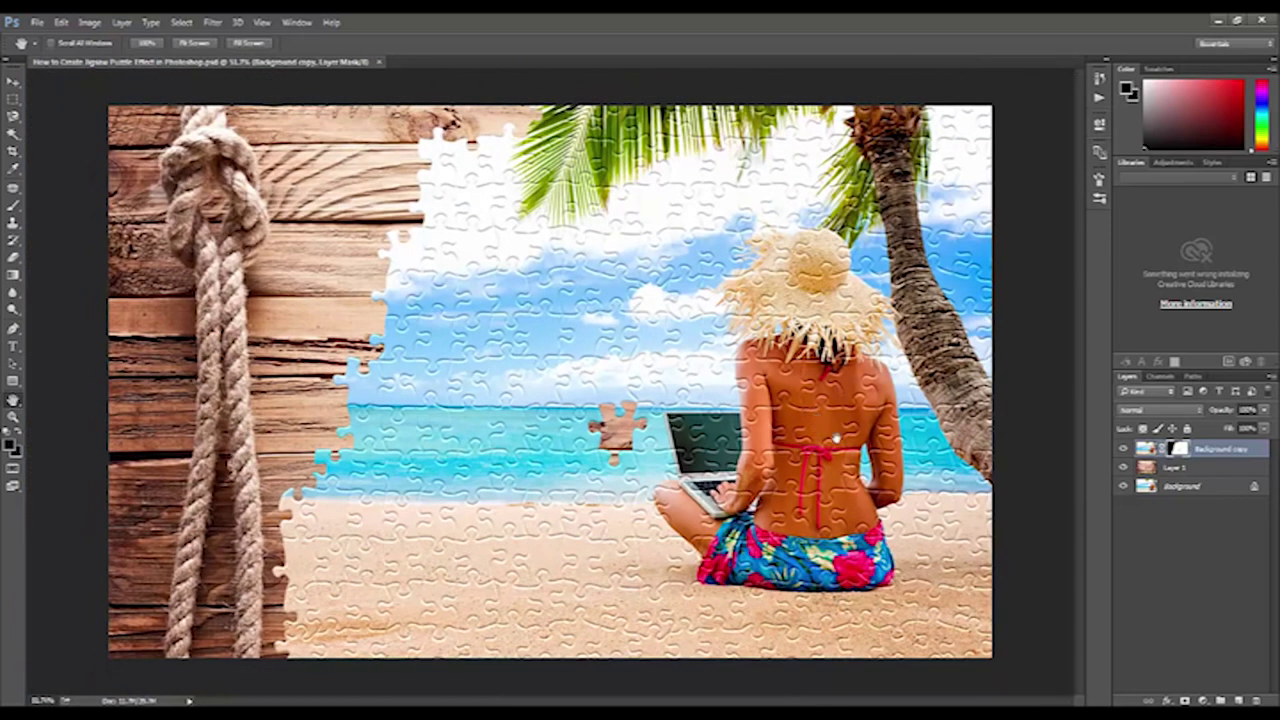
pyautogui.rightClick(792, 480)
pyautogui.click(870, 524)
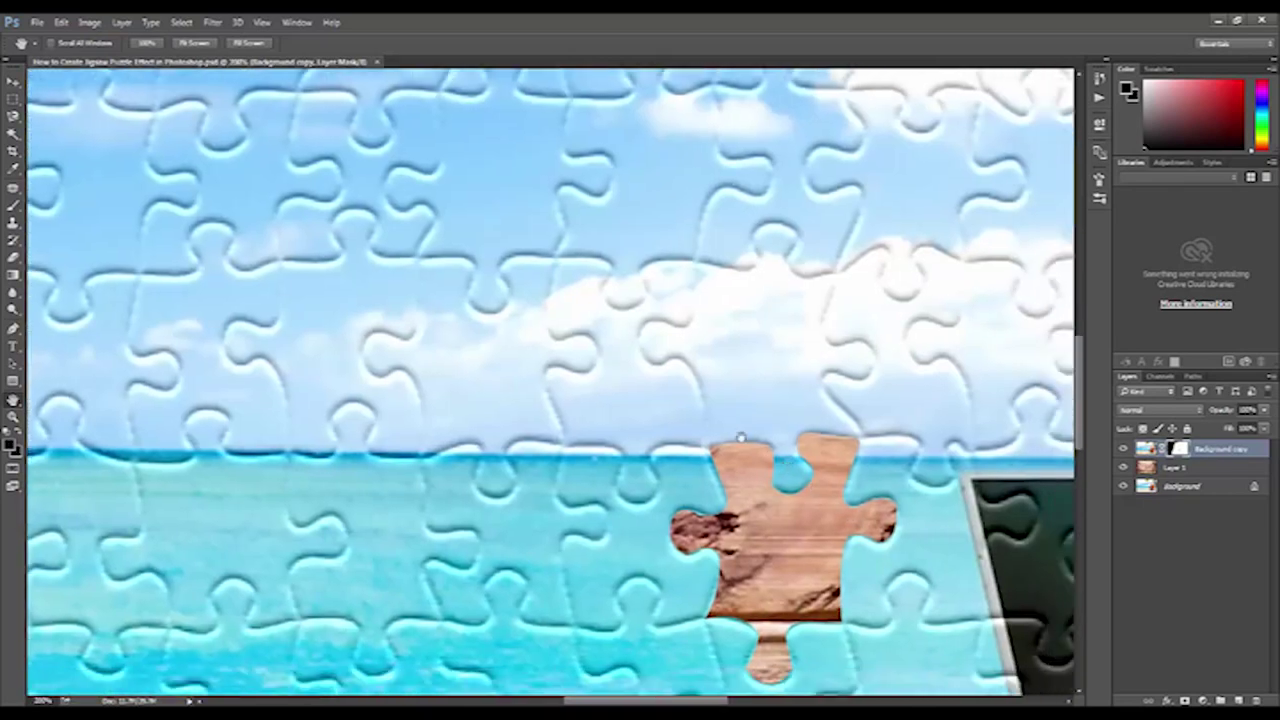
pyautogui.moveTo(888, 551)
pyautogui.mouseDown()
pyautogui.moveTo(776, 451)
pyautogui.moveTo(705, 434)
pyautogui.mouseUp()
pyautogui.rightClick(766, 436)
pyautogui.click(800, 448)
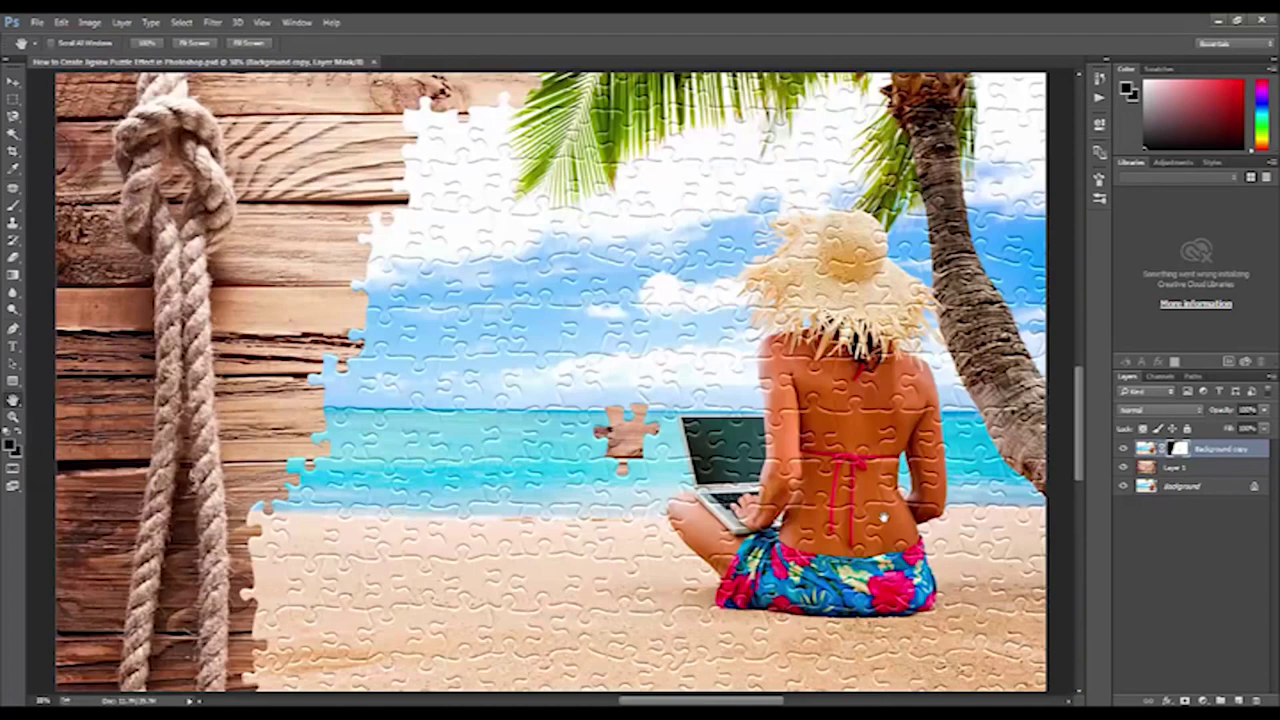
pyautogui.moveTo(884, 517)
pyautogui.mouseDown()
pyautogui.moveTo(803, 507)
pyautogui.moveTo(778, 490)
pyautogui.mouseUp()
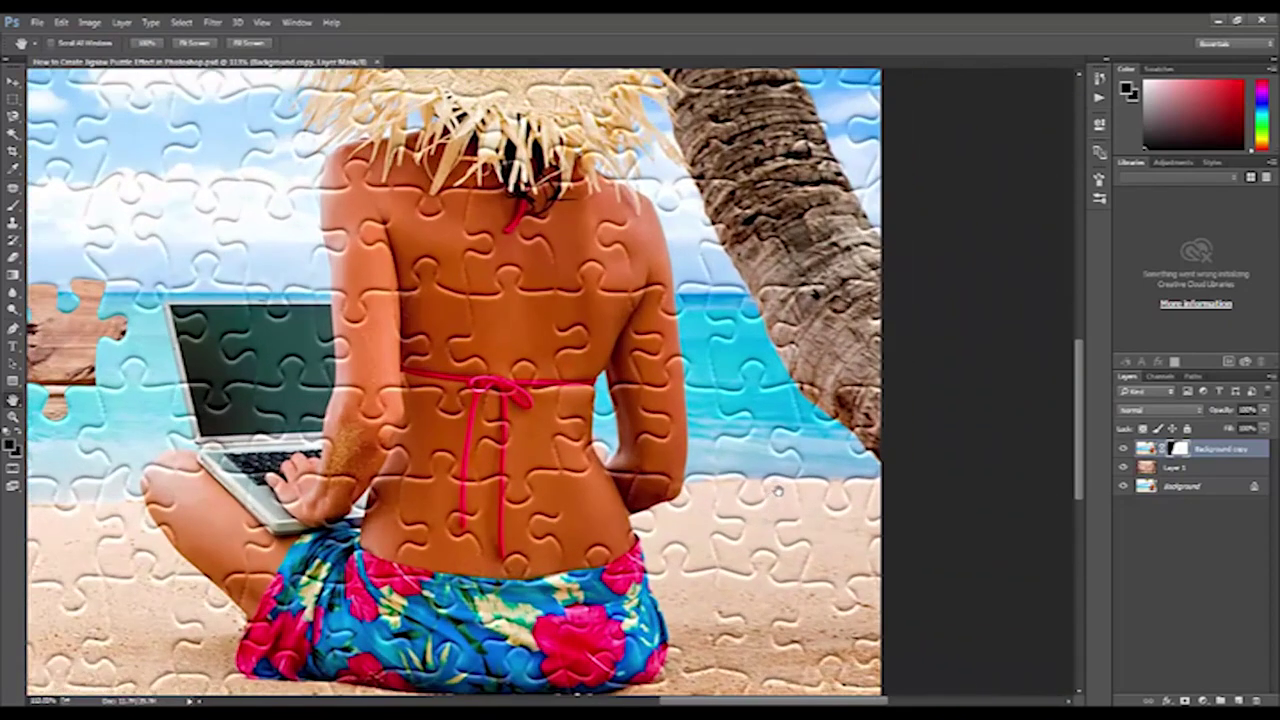
pyautogui.moveTo(782, 494)
pyautogui.mouseDown()
pyautogui.moveTo(777, 441)
pyautogui.moveTo(743, 383)
pyautogui.mouseUp()
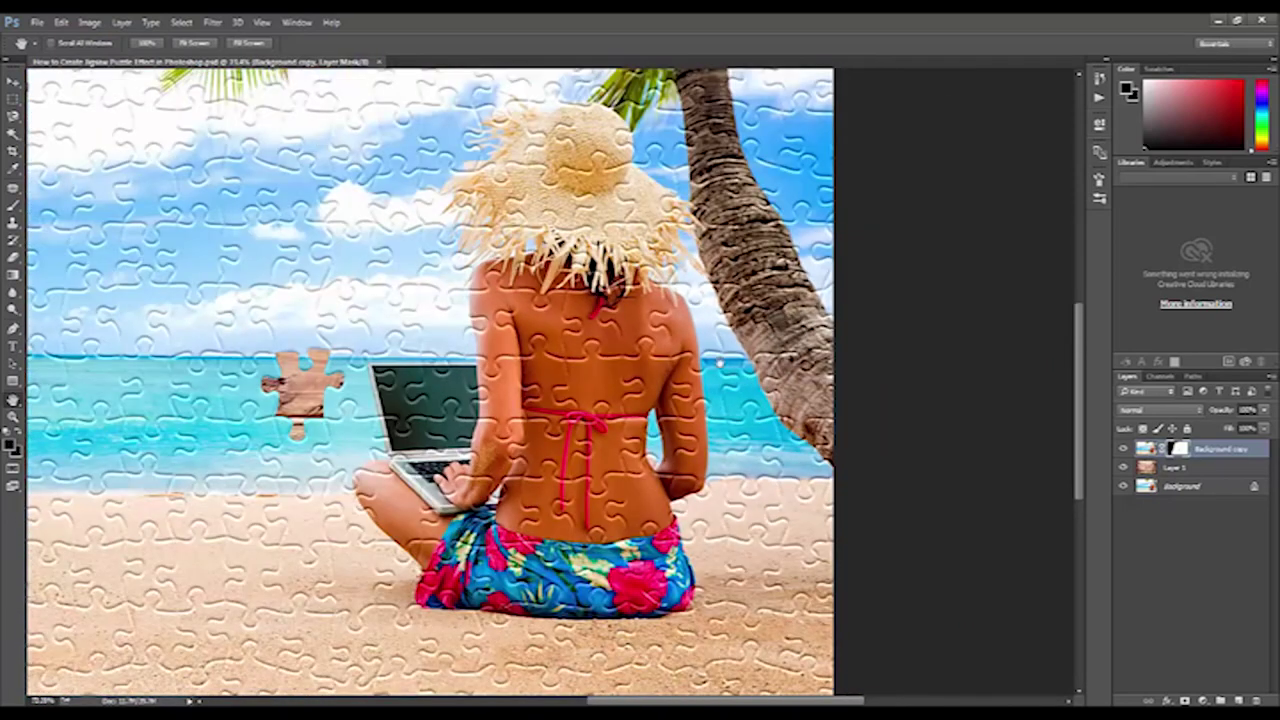
pyautogui.moveTo(521, 292); pyautogui.dragTo(740, 362)
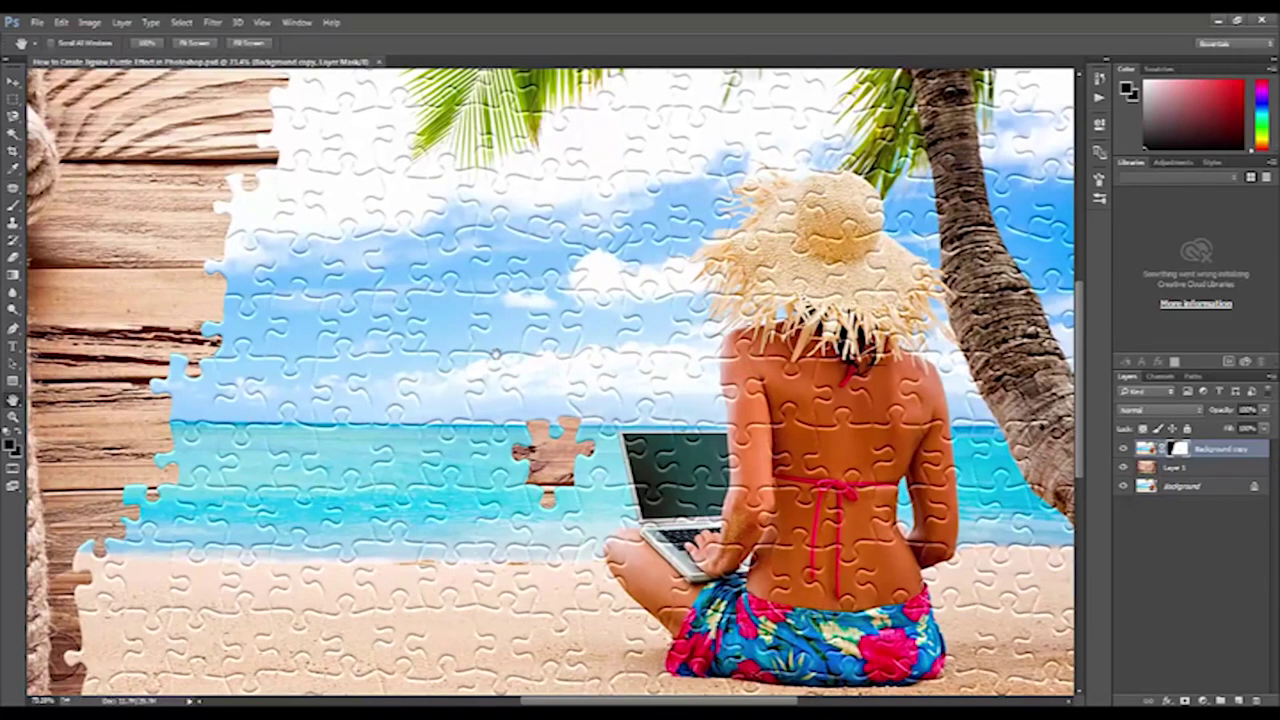
pyautogui.moveTo(518, 457); pyautogui.dragTo(532, 411)
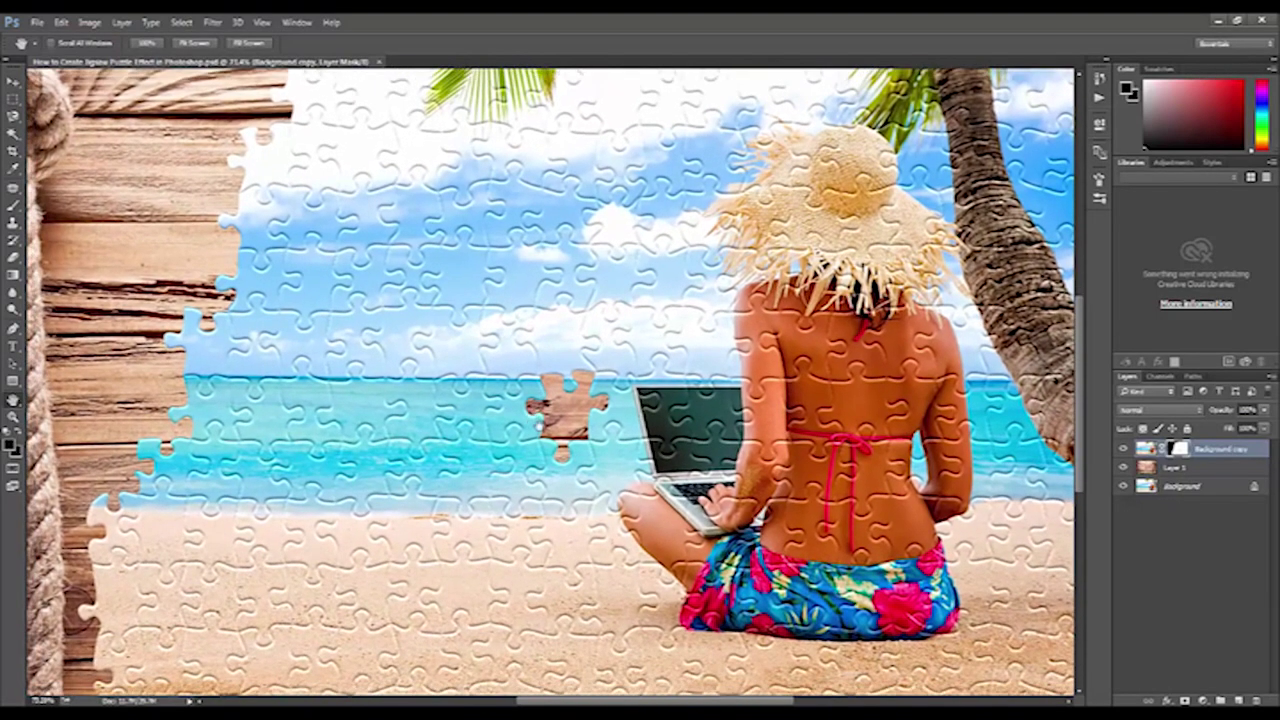
pyautogui.scroll(-3, 532, 410)
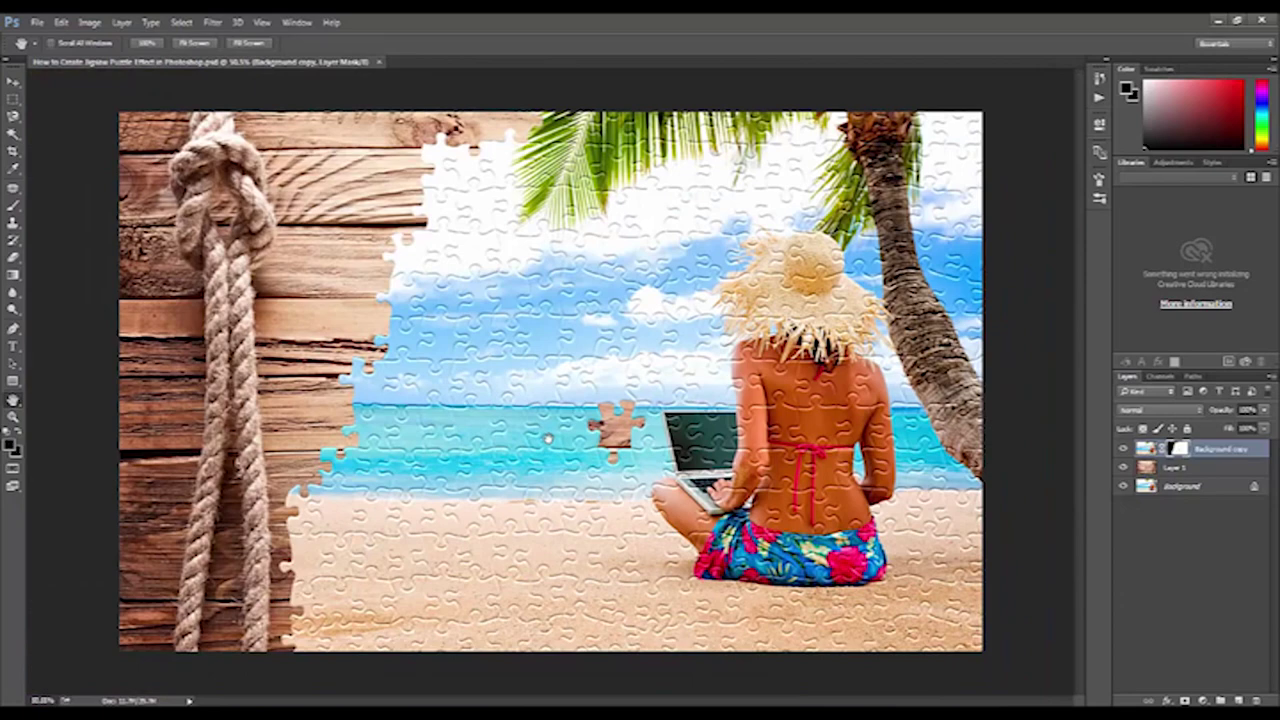
pyautogui.hotkey('ctrl', '0')
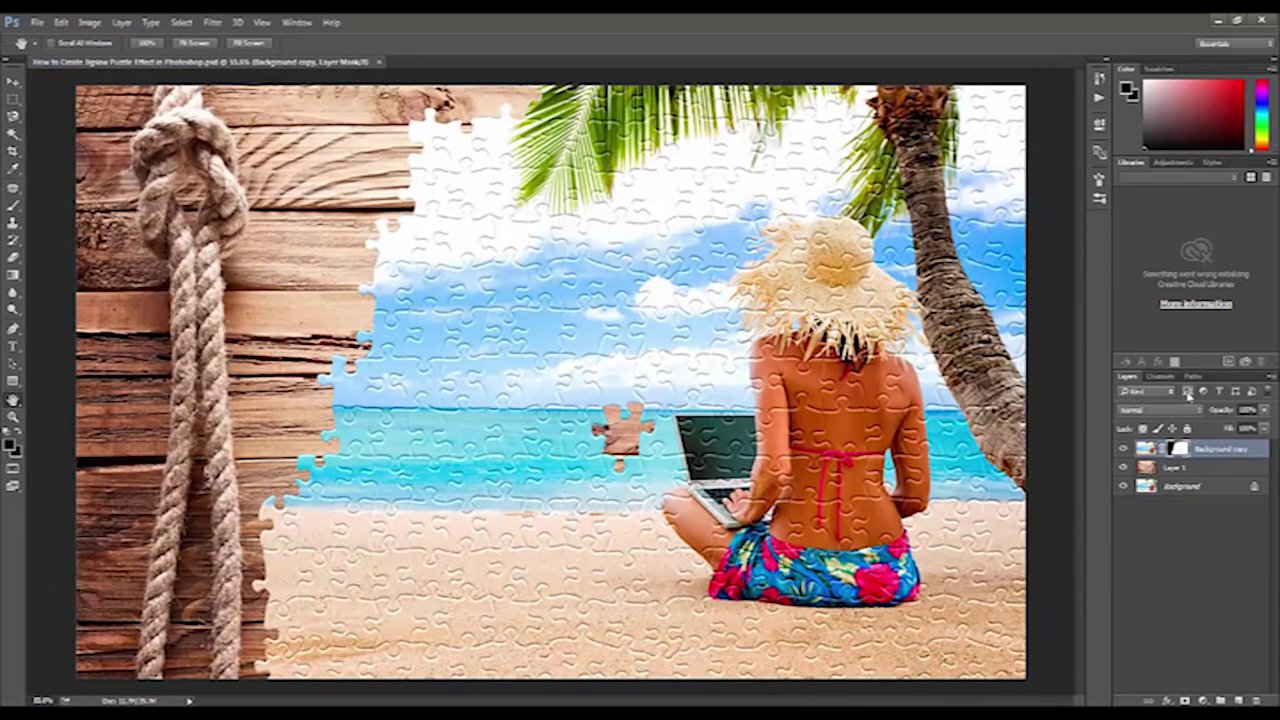
# Load the Work Path and copy the Background copy piece area onto a new Layer 2.
pyautogui.click(1195, 378)
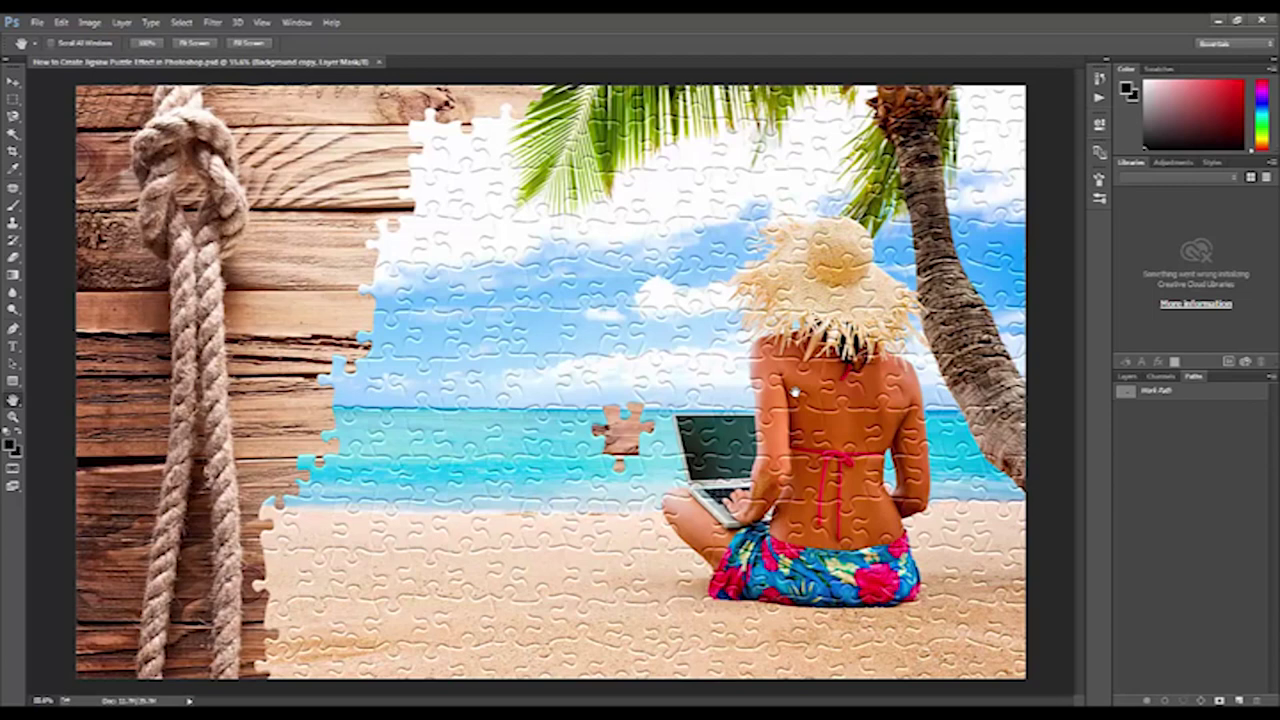
pyautogui.click(1127, 378)
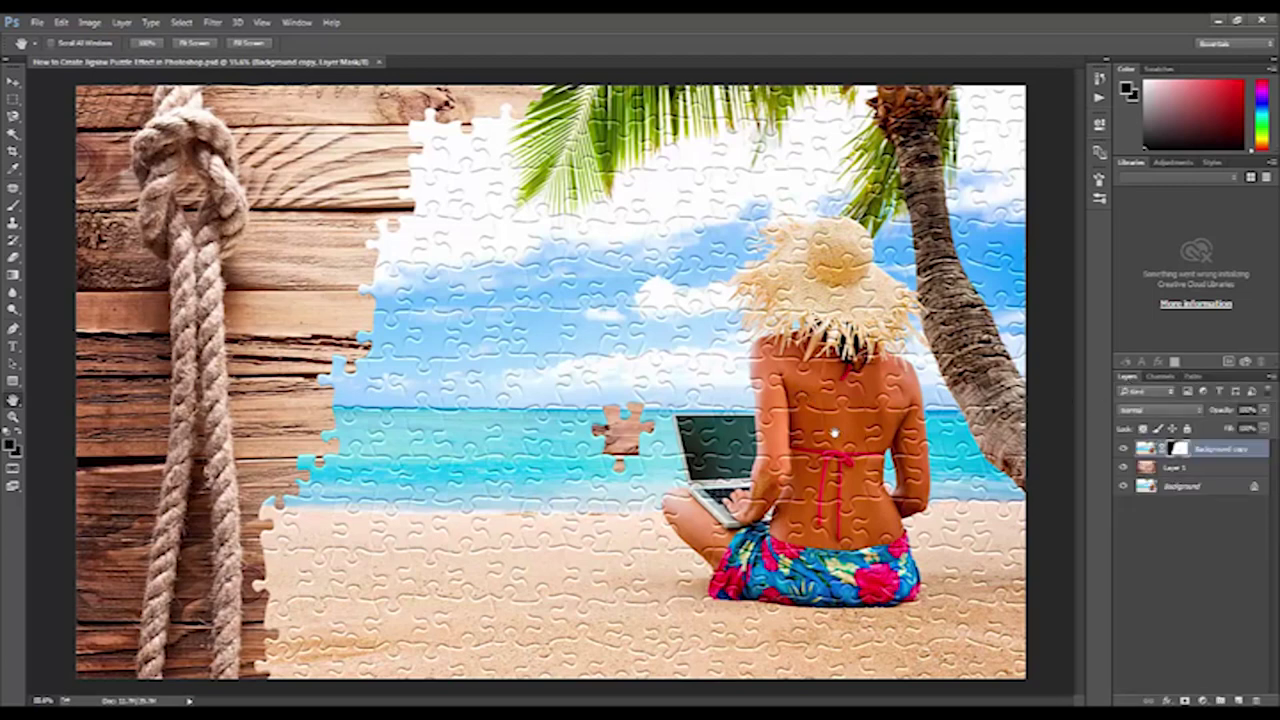
pyautogui.click(1196, 378)
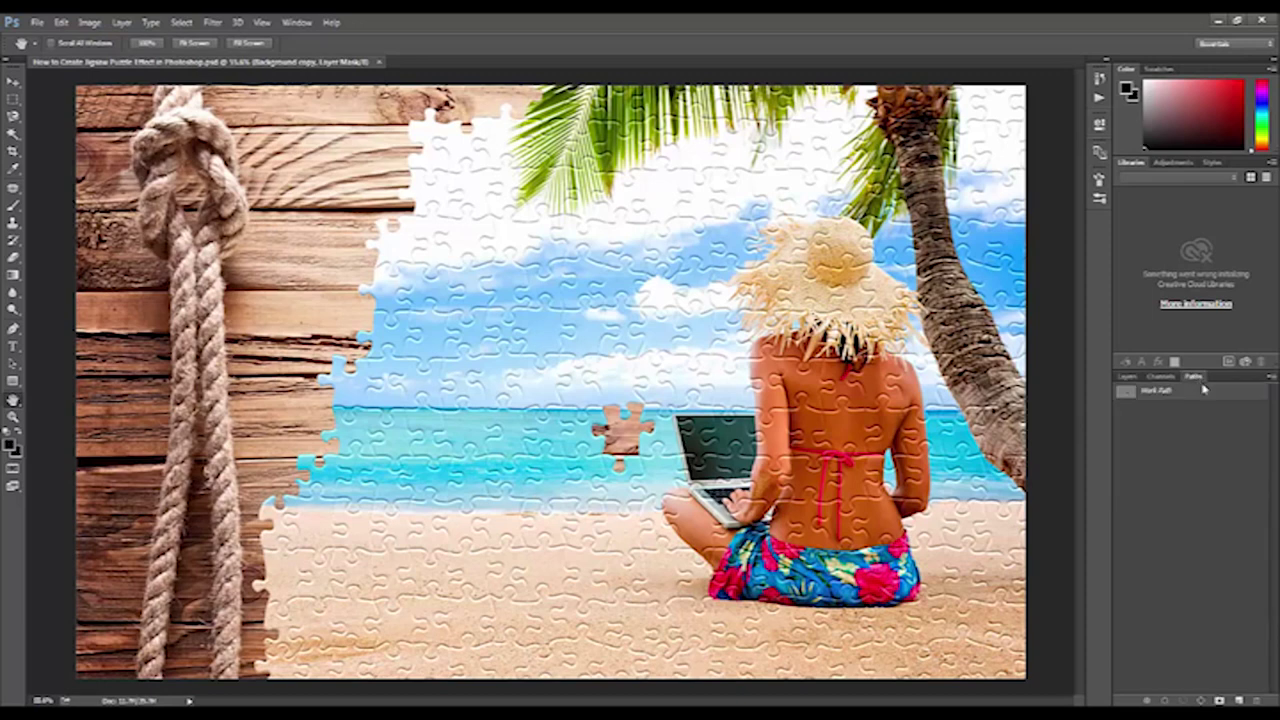
pyautogui.click(1129, 378)
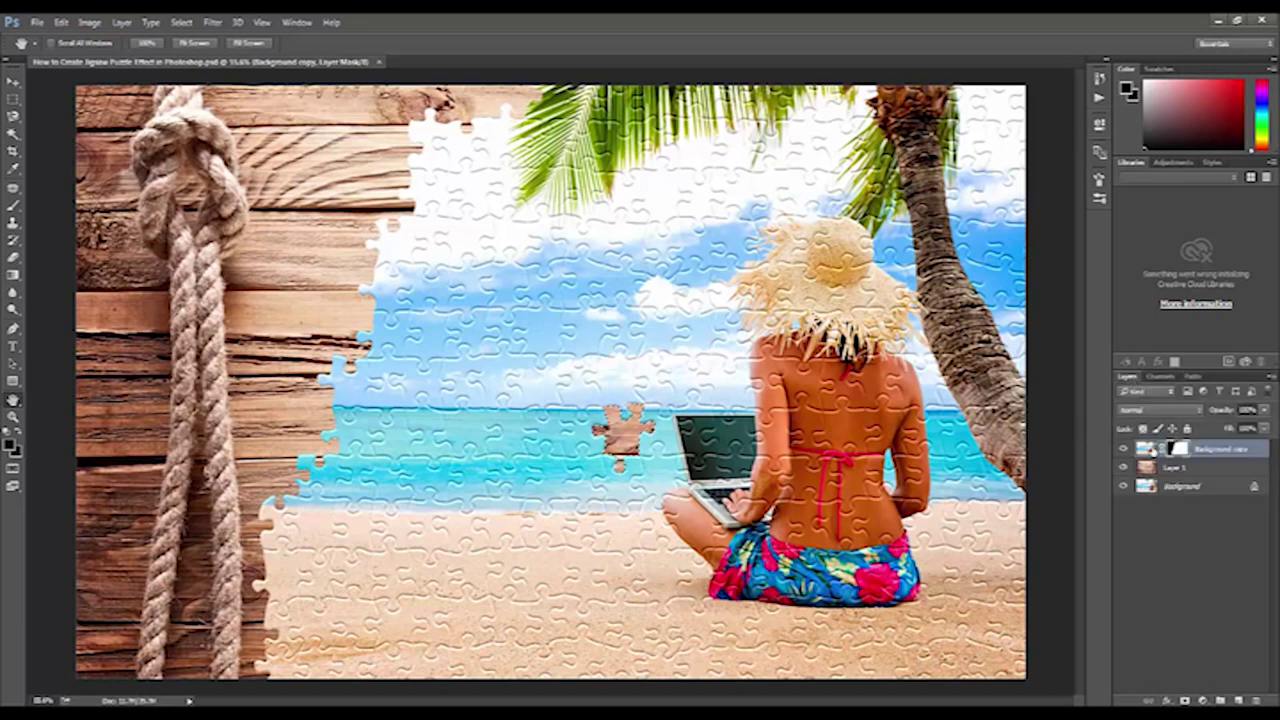
pyautogui.click(1146, 449)
pyautogui.hotkey('ctrl', 'j')
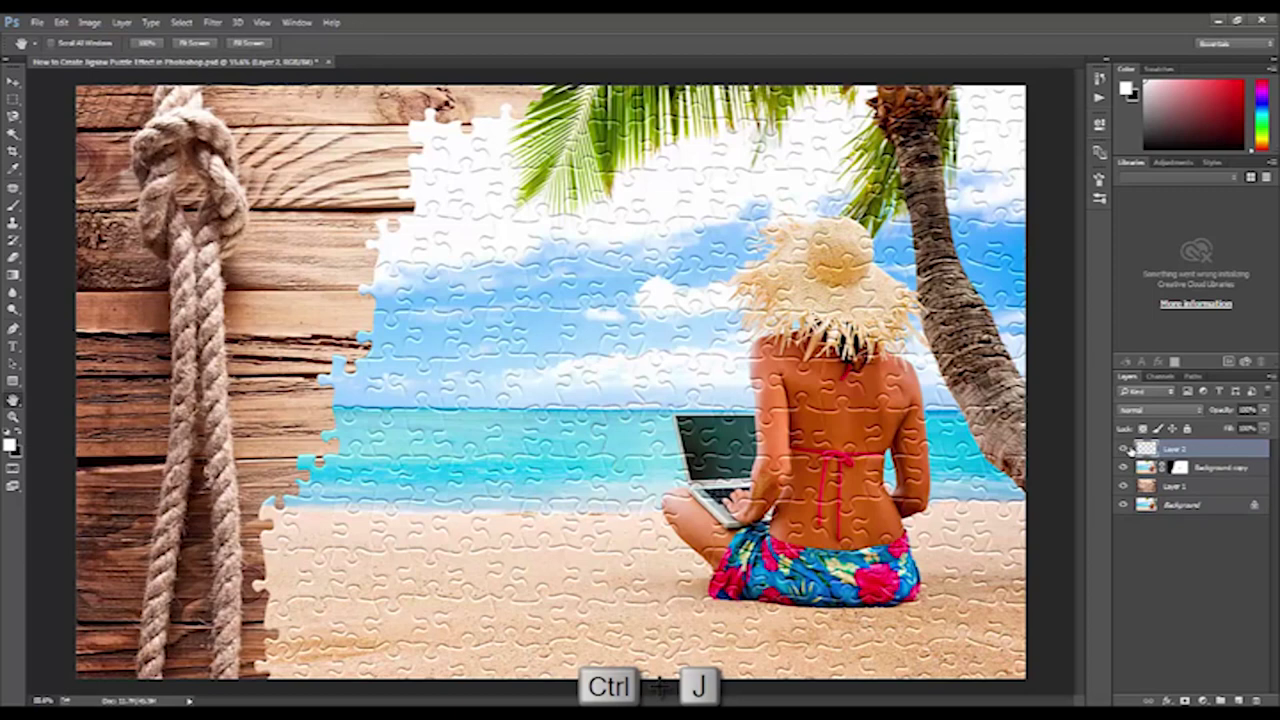
# Move the copied piece onto the upper-left wood planks and load Background copy's mask selection.
pyautogui.press('v')
pyautogui.moveTo(646, 451)
pyautogui.mouseDown()
pyautogui.moveTo(306, 290)
pyautogui.moveTo(266, 170)
pyautogui.moveTo(314, 186)
pyautogui.moveTo(312, 170)
pyautogui.mouseUp()
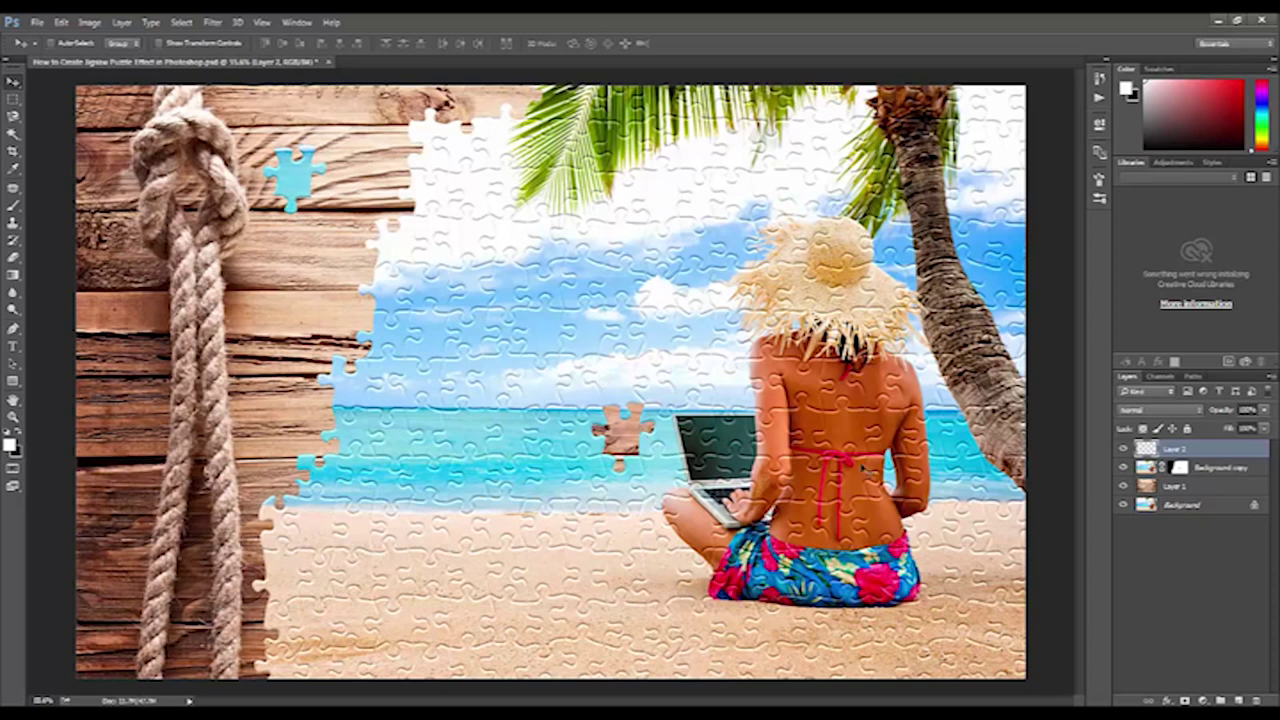
pyautogui.click(1202, 470)
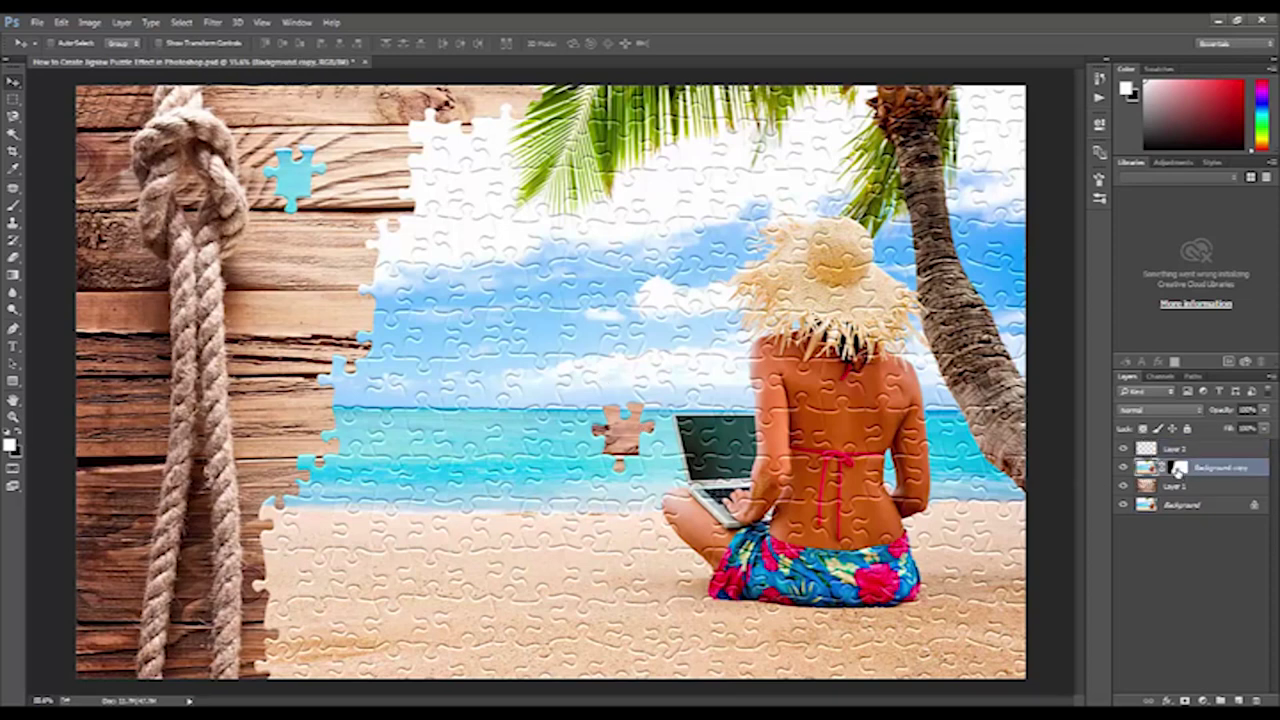
pyautogui.keyDown('ctrl'); pyautogui.click(1176, 476); pyautogui.keyUp('ctrl')
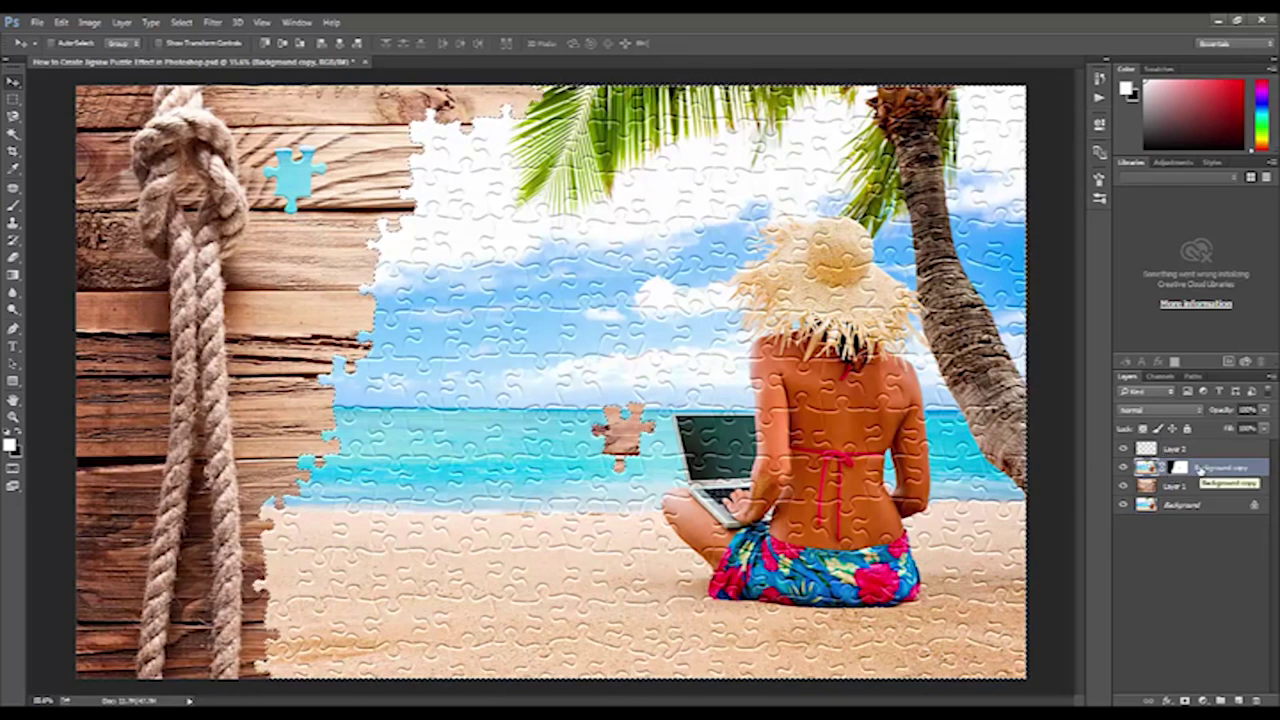
# Fill the jigsaw selection with black (#000000) on a new Layer 3.
pyautogui.click(1238, 699)
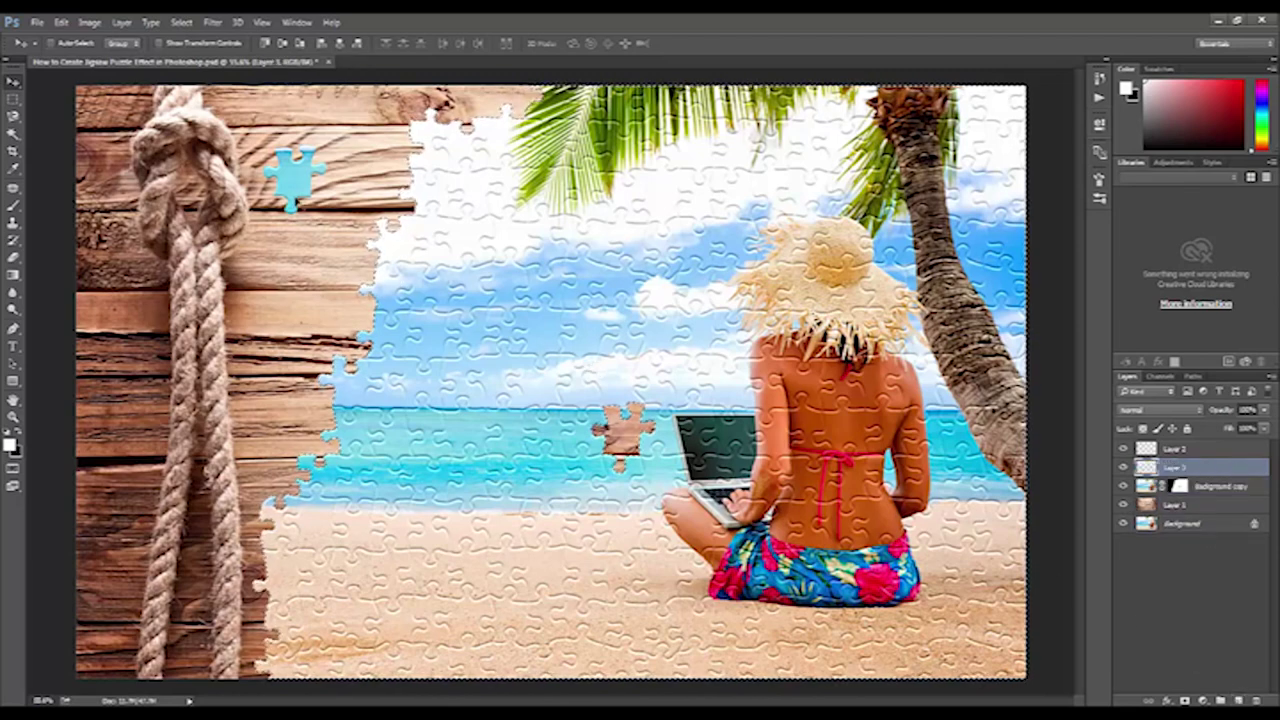
pyautogui.click(62, 22)
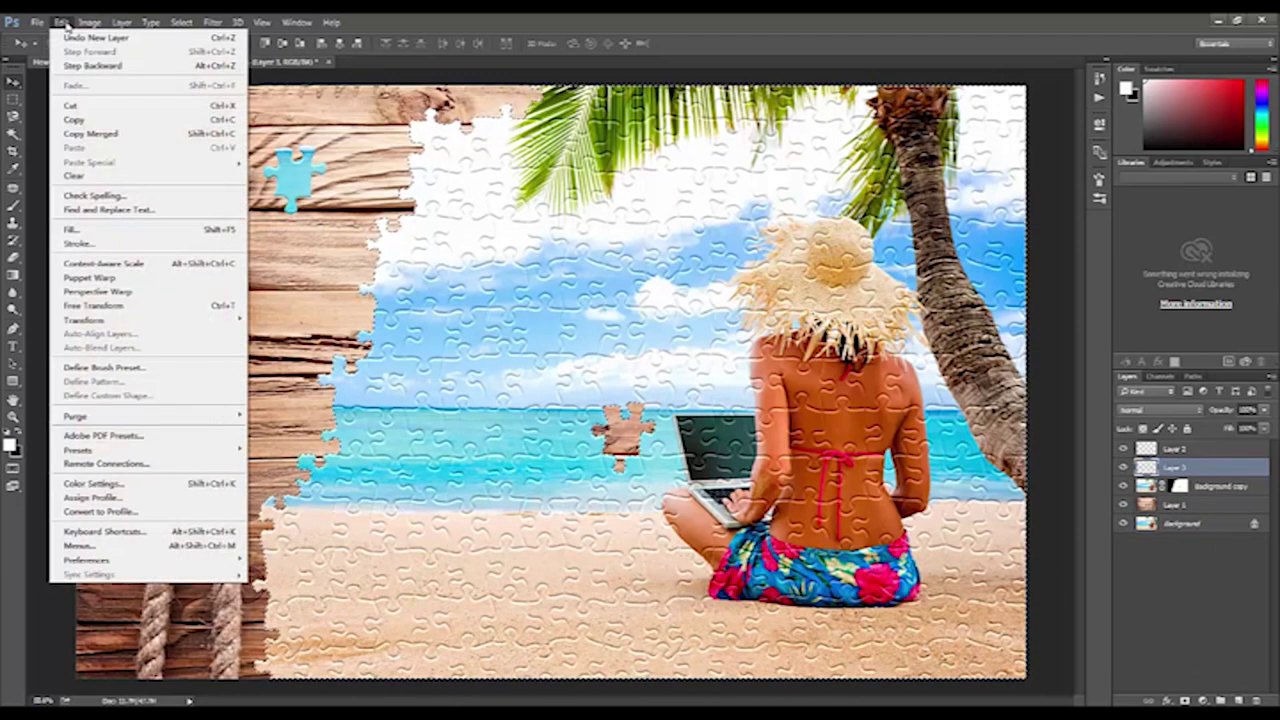
pyautogui.click(105, 229)
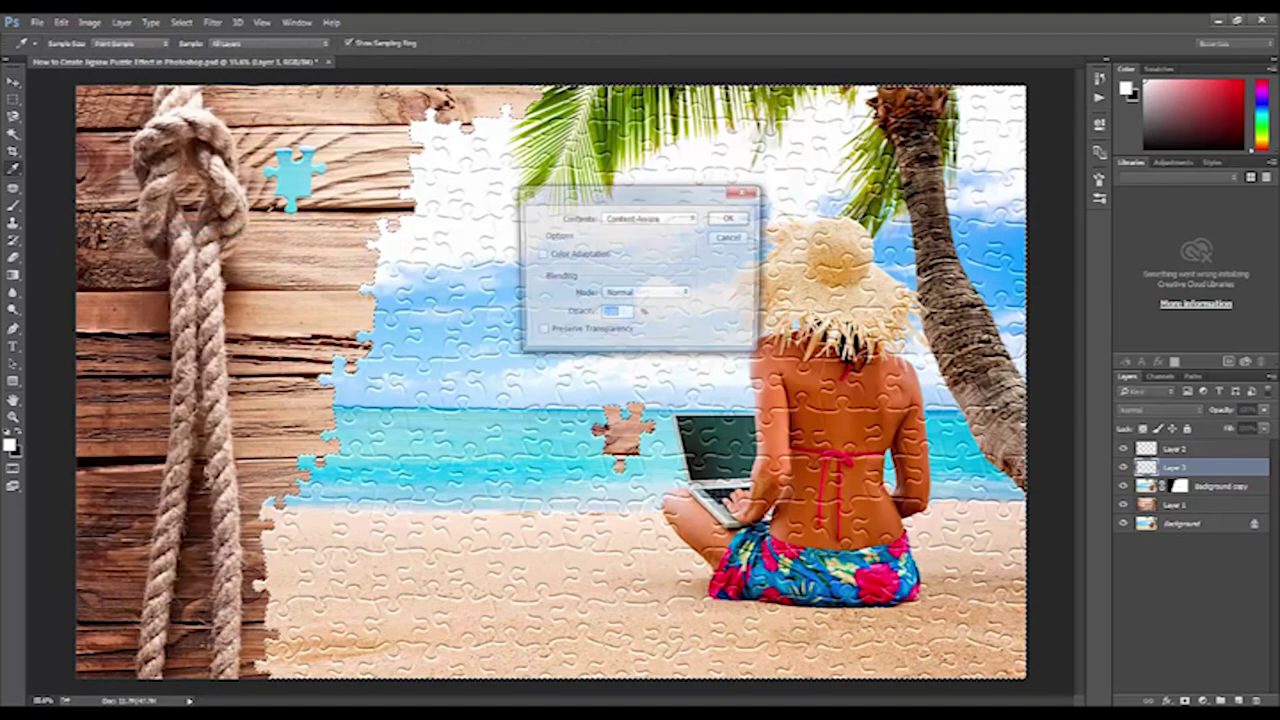
pyautogui.click(661, 222)
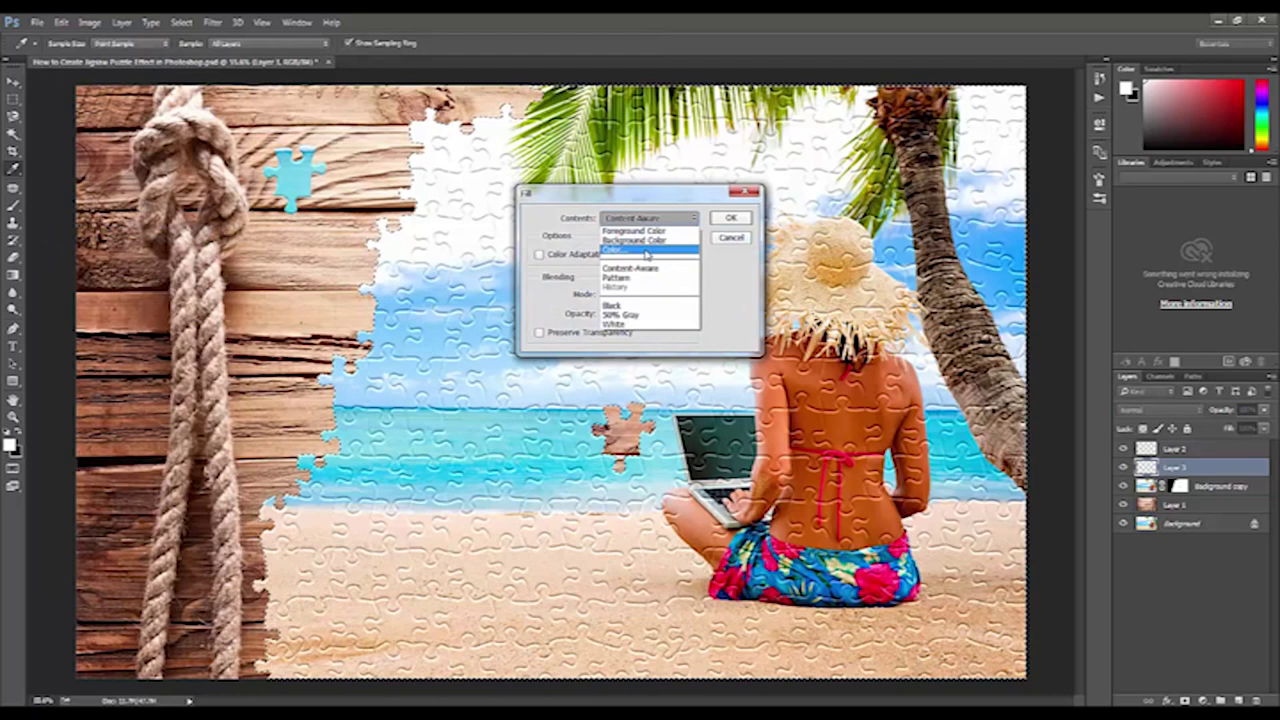
pyautogui.click(646, 256)
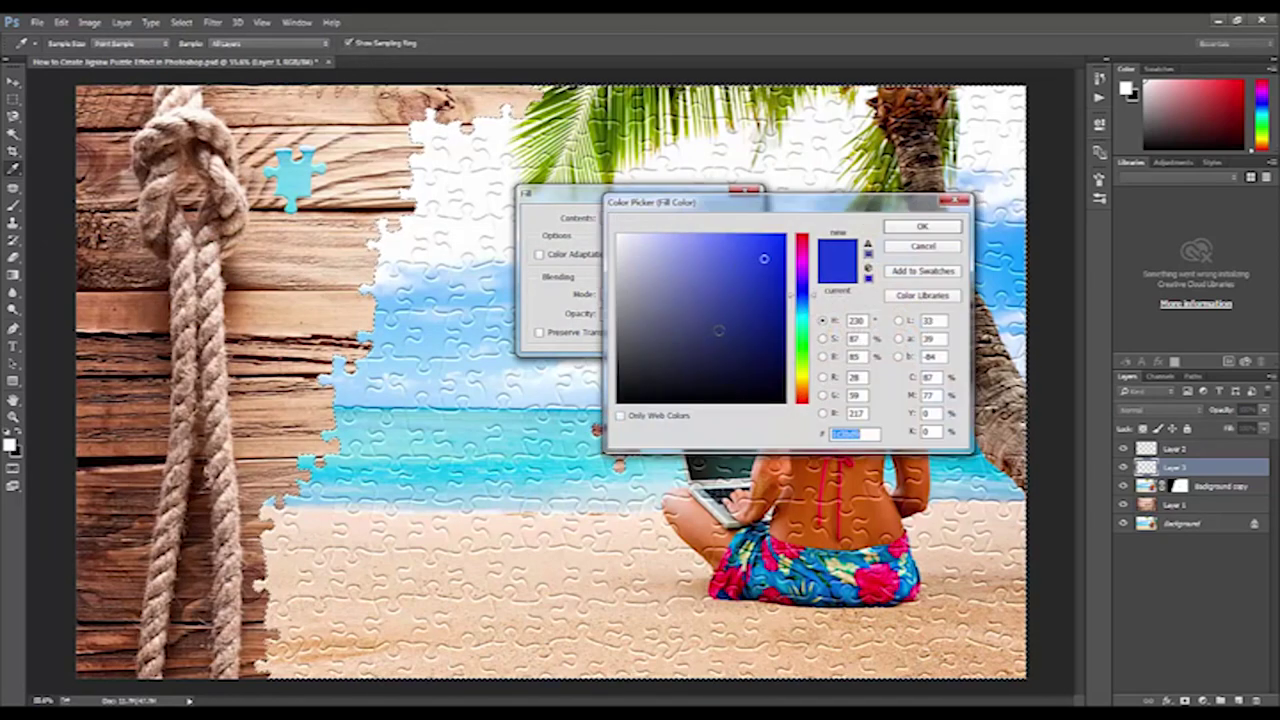
pyautogui.write('000000')
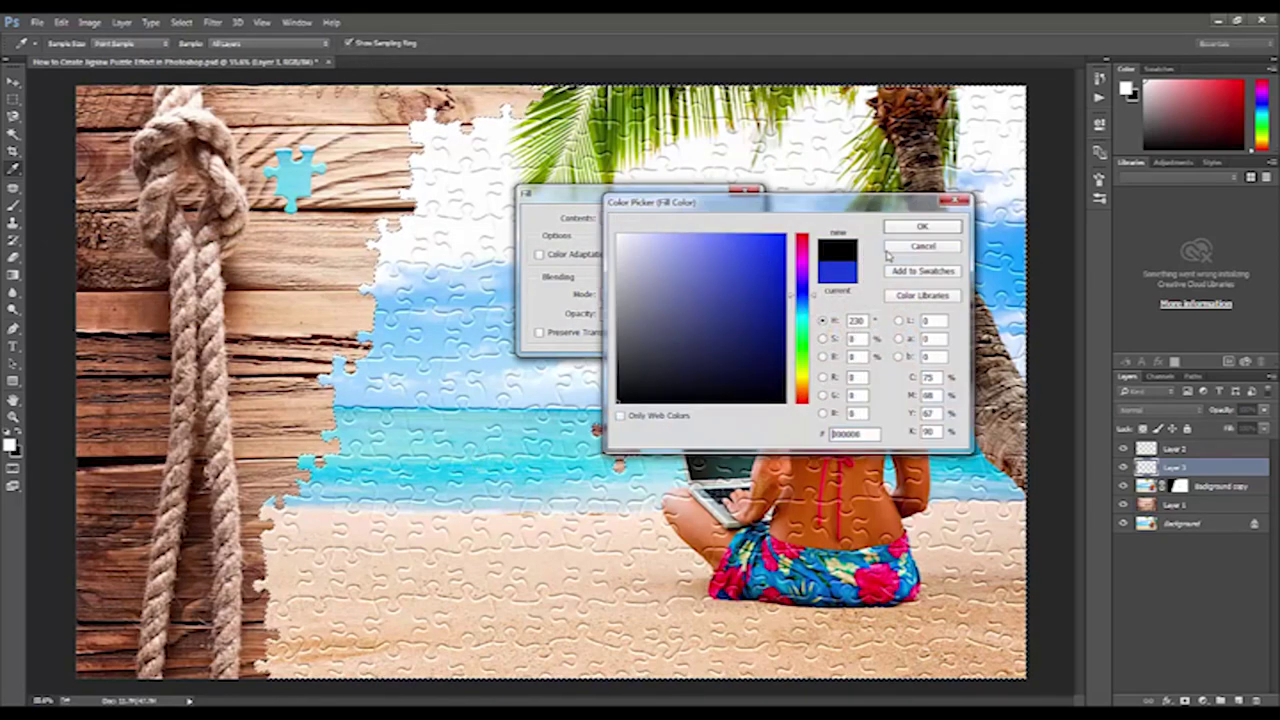
pyautogui.click(902, 233)
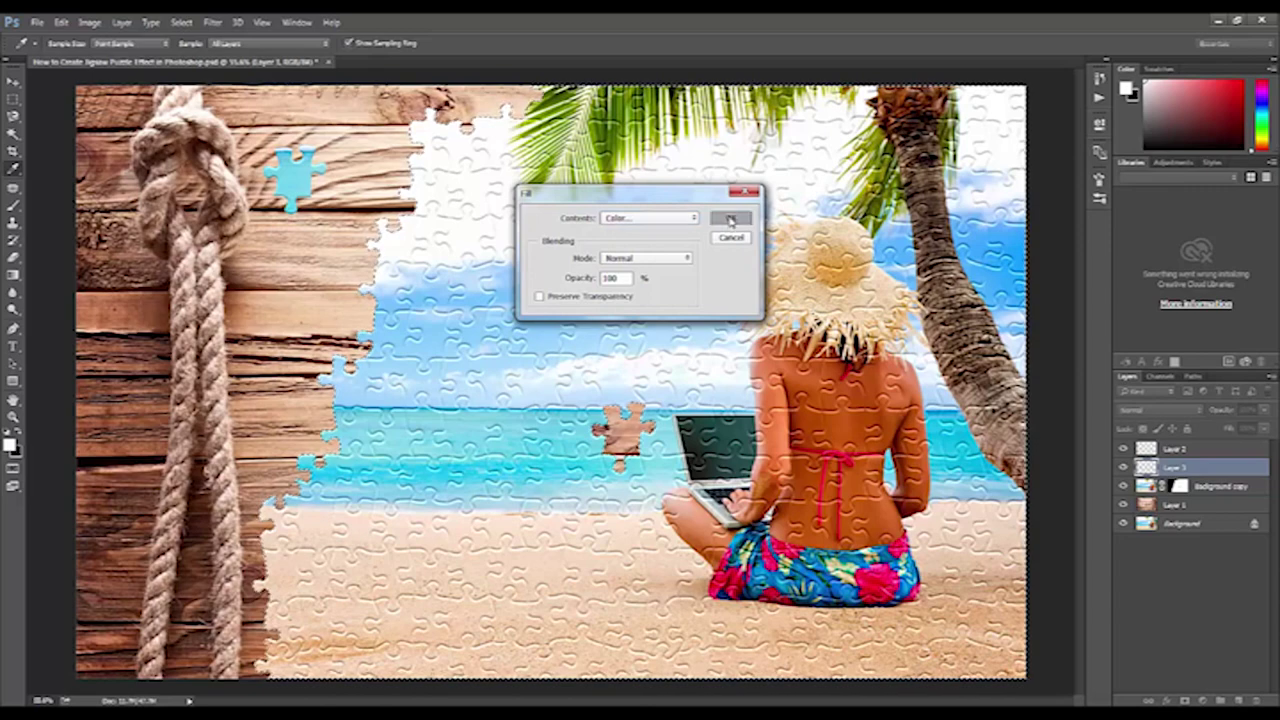
pyautogui.click(730, 219)
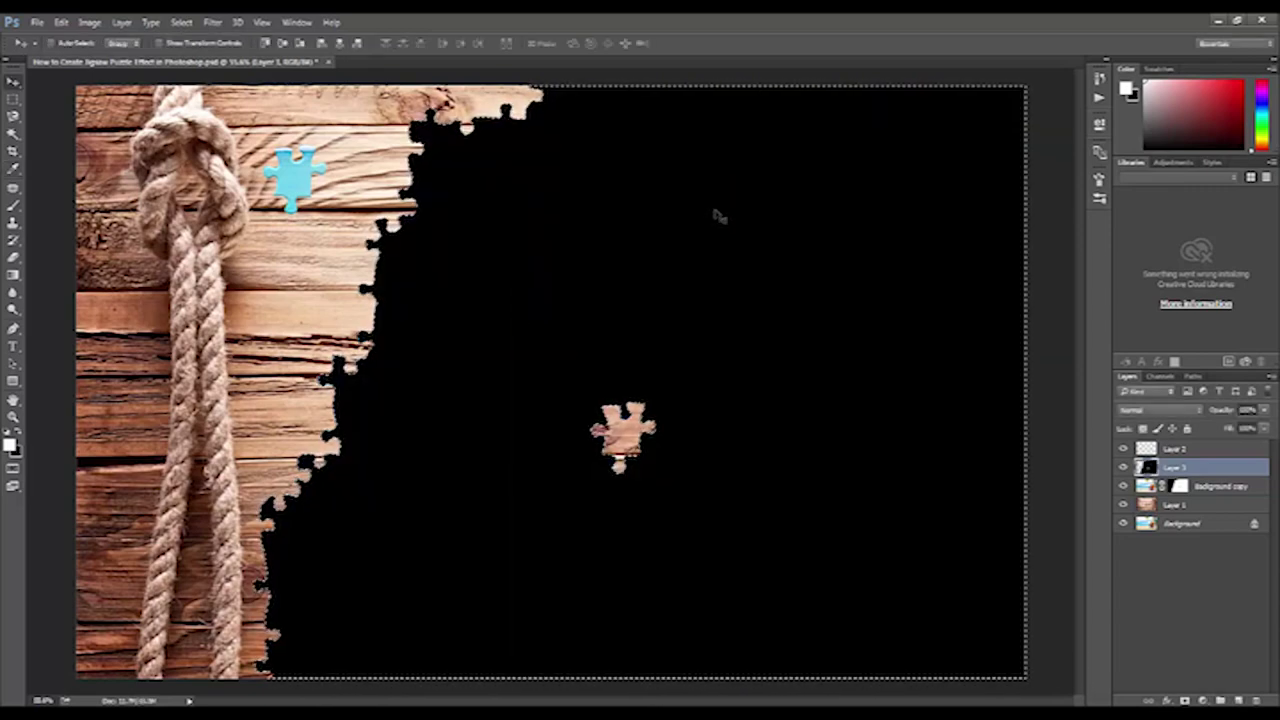
# Deselect, then give Layer 3 a 0% fill opacity and a Drop Shadow style.
pyautogui.hotkey('ctrl', 'd')
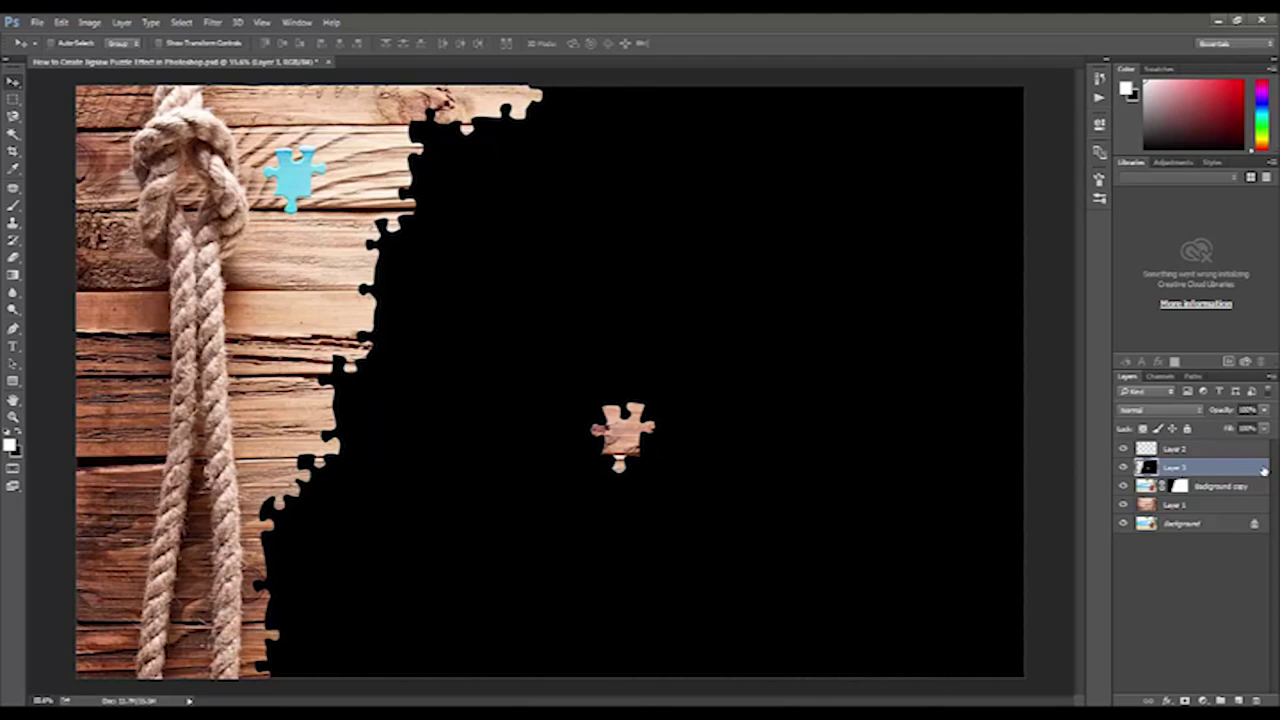
pyautogui.doubleClick(1263, 471)
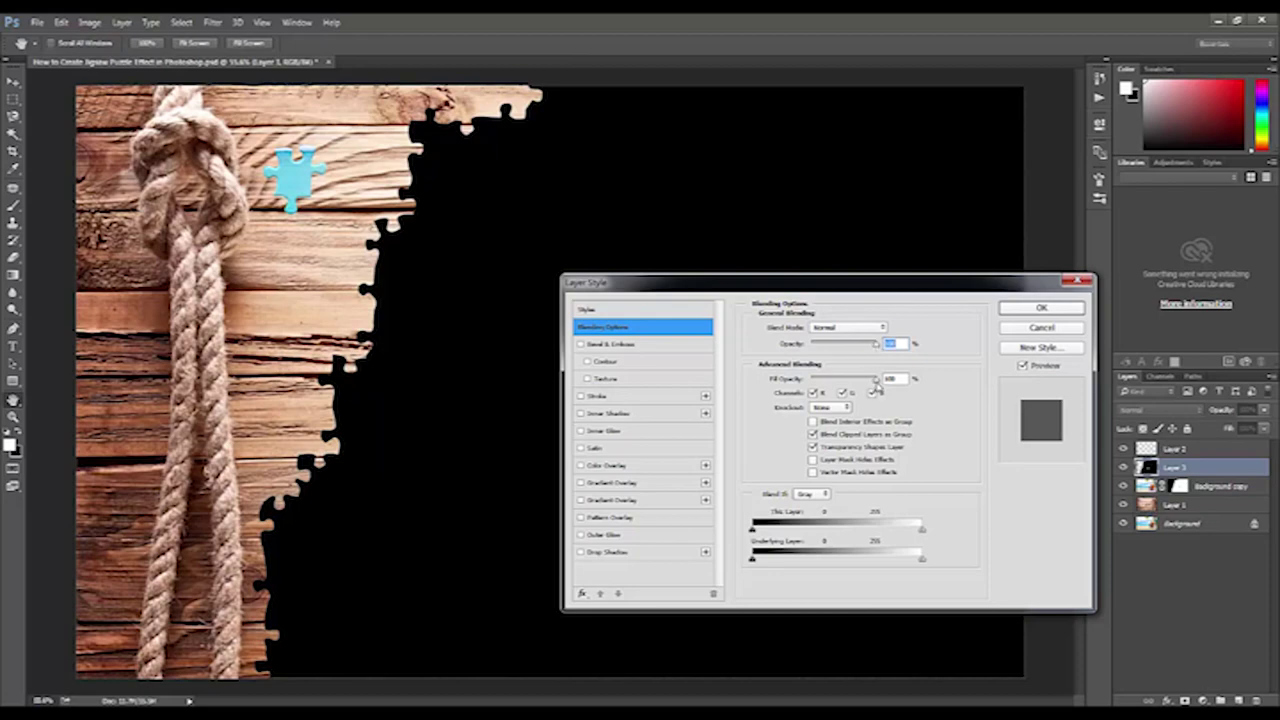
pyautogui.moveTo(876, 388); pyautogui.dragTo(630, 408)
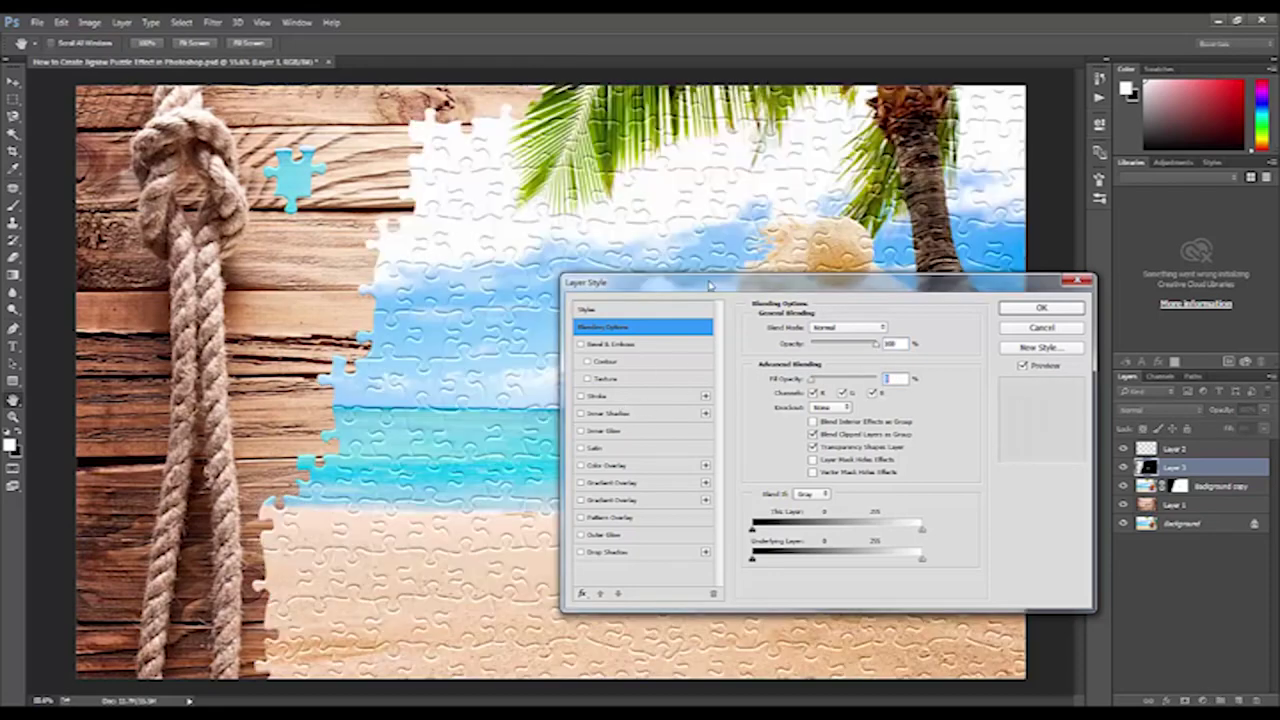
pyautogui.moveTo(710, 285); pyautogui.dragTo(620, 238)
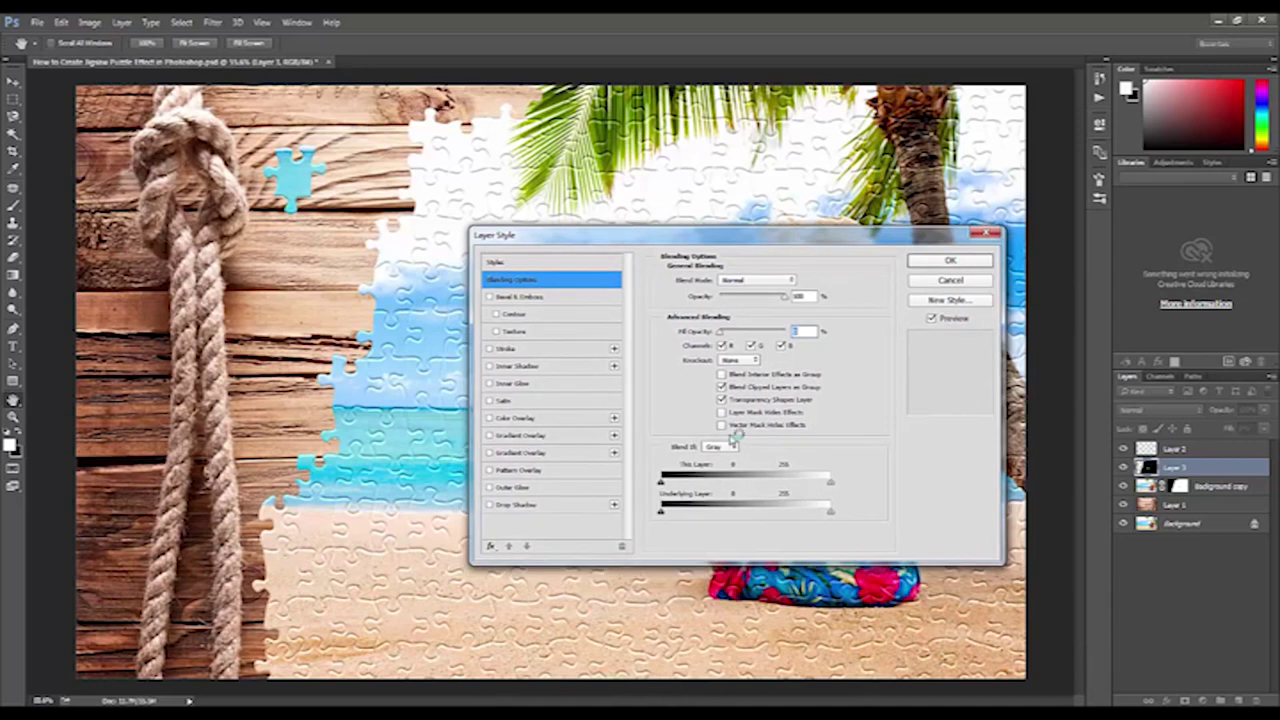
pyautogui.click(545, 503)
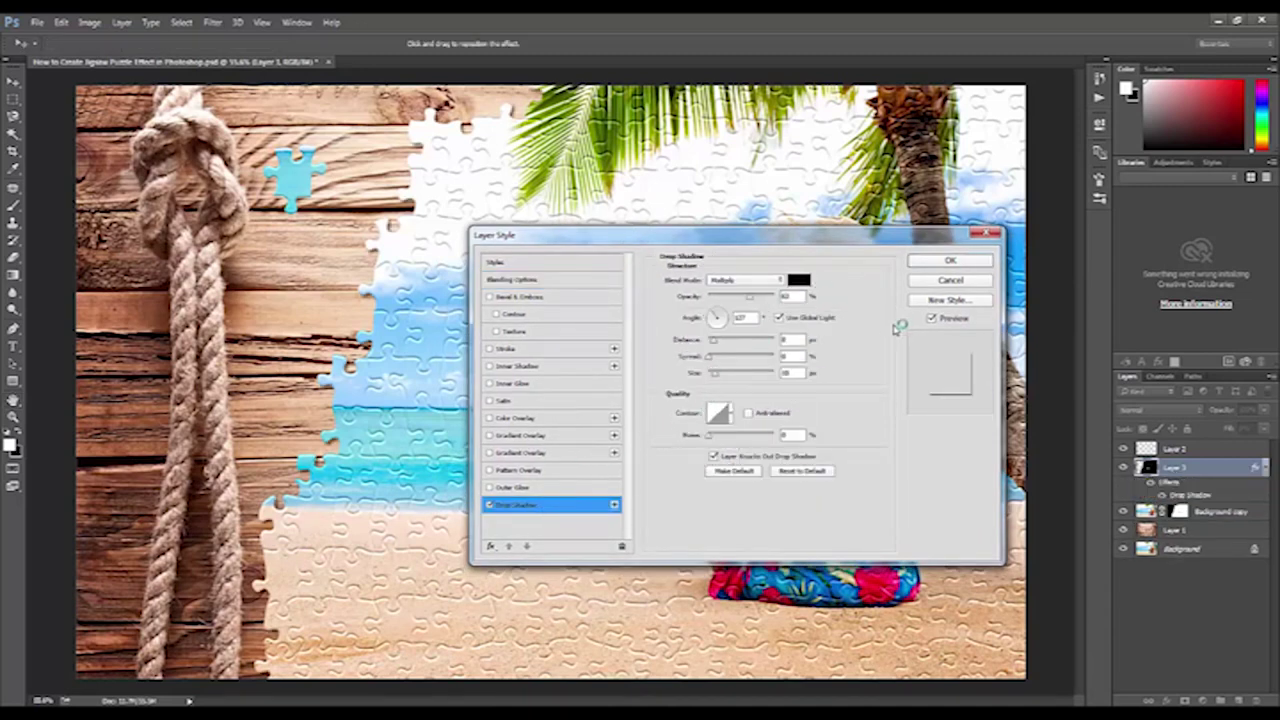
pyautogui.moveTo(805, 238)
pyautogui.mouseDown()
pyautogui.moveTo(810, 279)
pyautogui.moveTo(782, 255)
pyautogui.mouseUp()
pyautogui.click(926, 280)
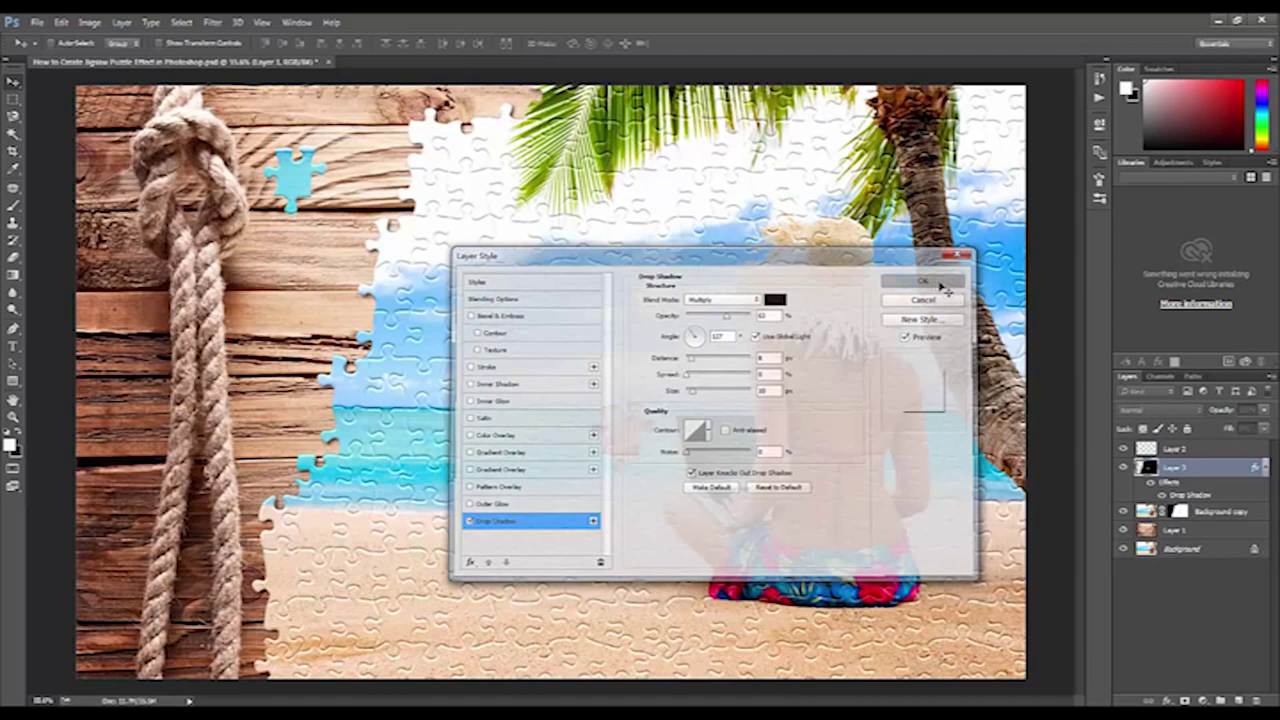
pyautogui.click(1264, 466)
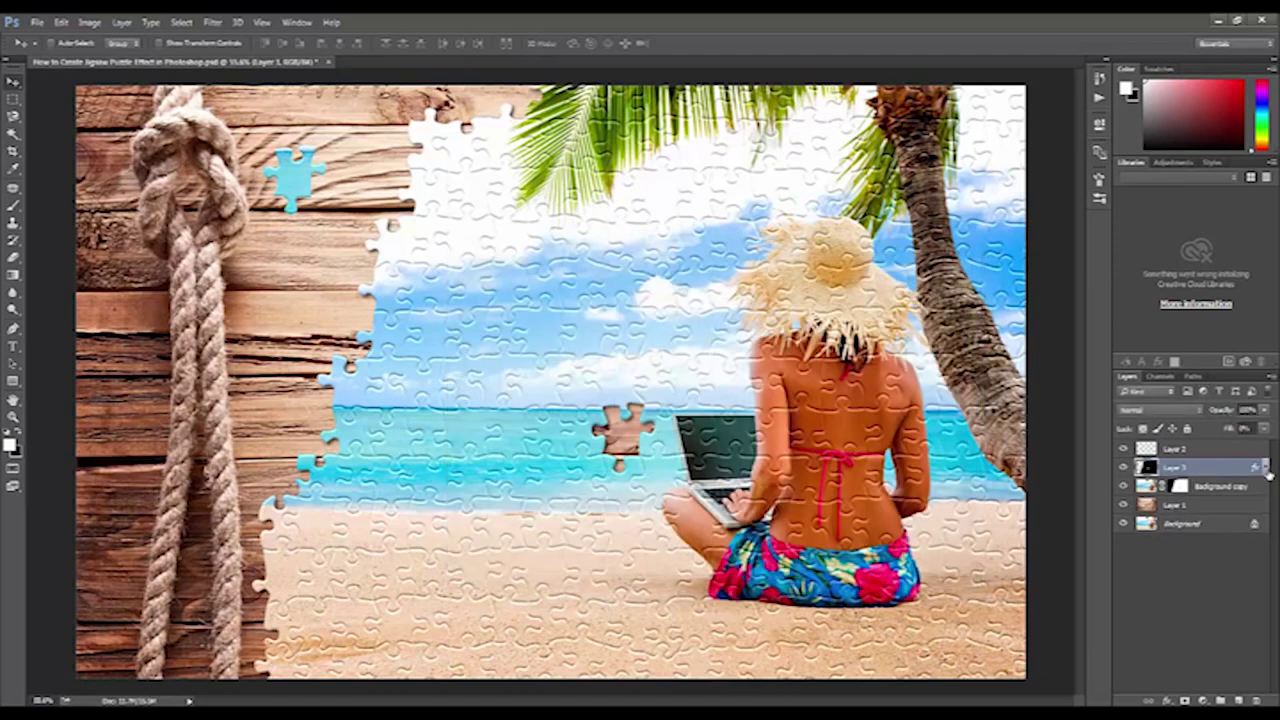
# Apply a Drop Shadow layer style to the blue puzzle piece on Layer 2.
pyautogui.click(1217, 451)
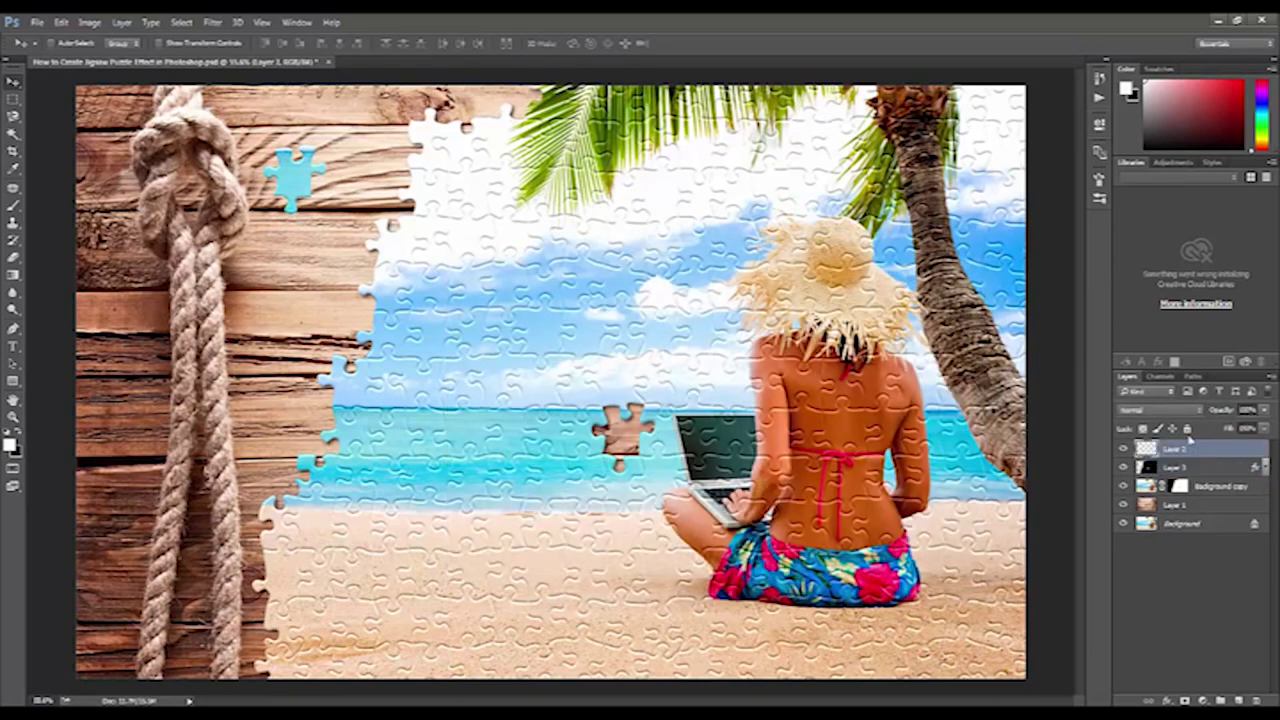
pyautogui.doubleClick(1256, 449)
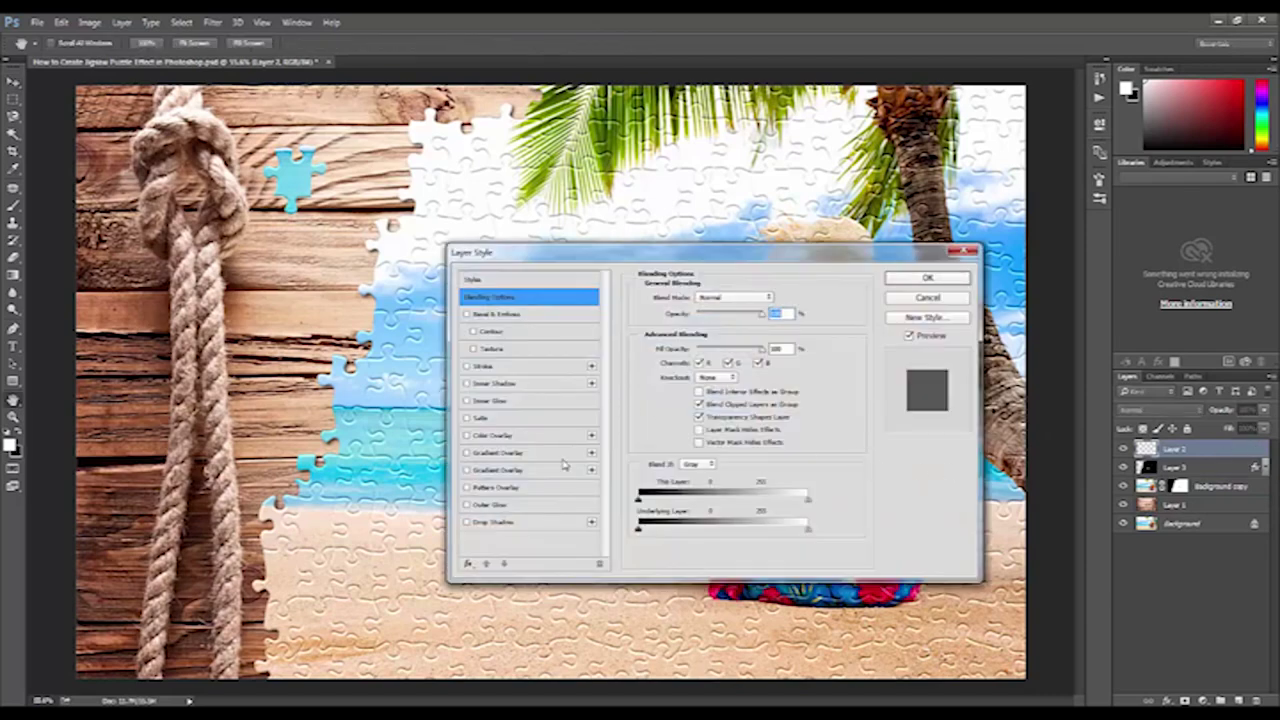
pyautogui.click(513, 523)
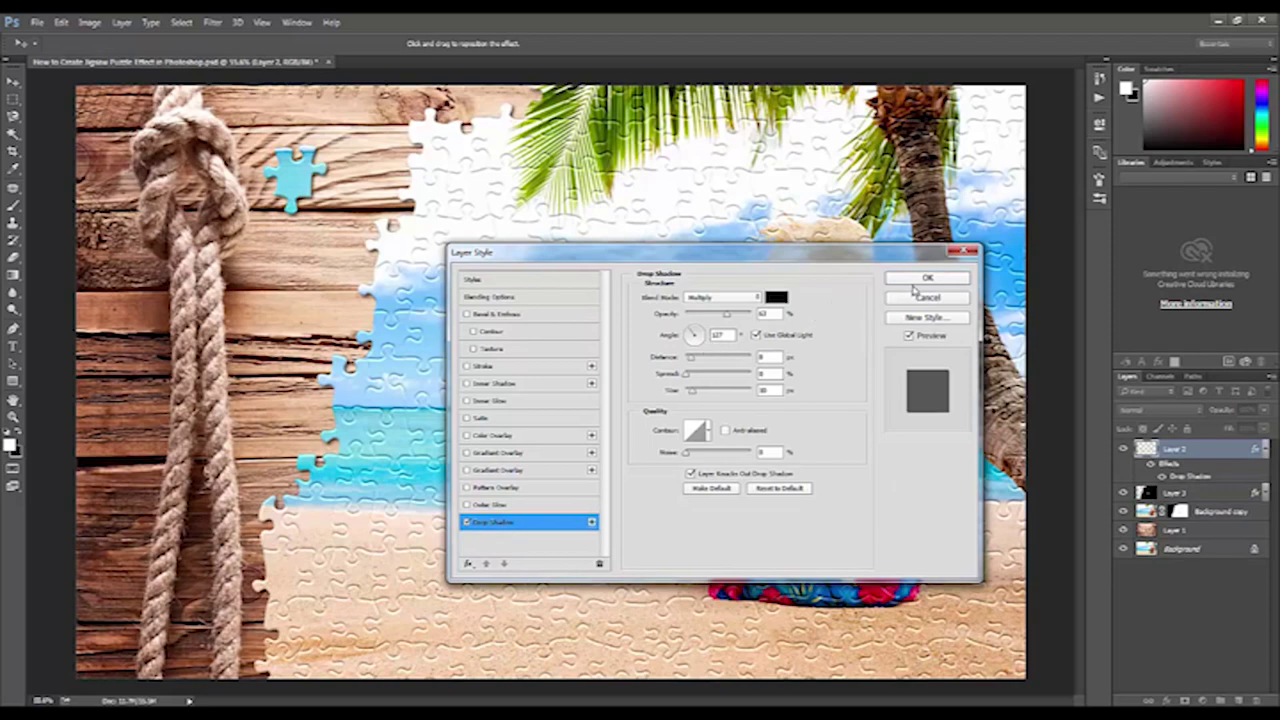
pyautogui.click(926, 278)
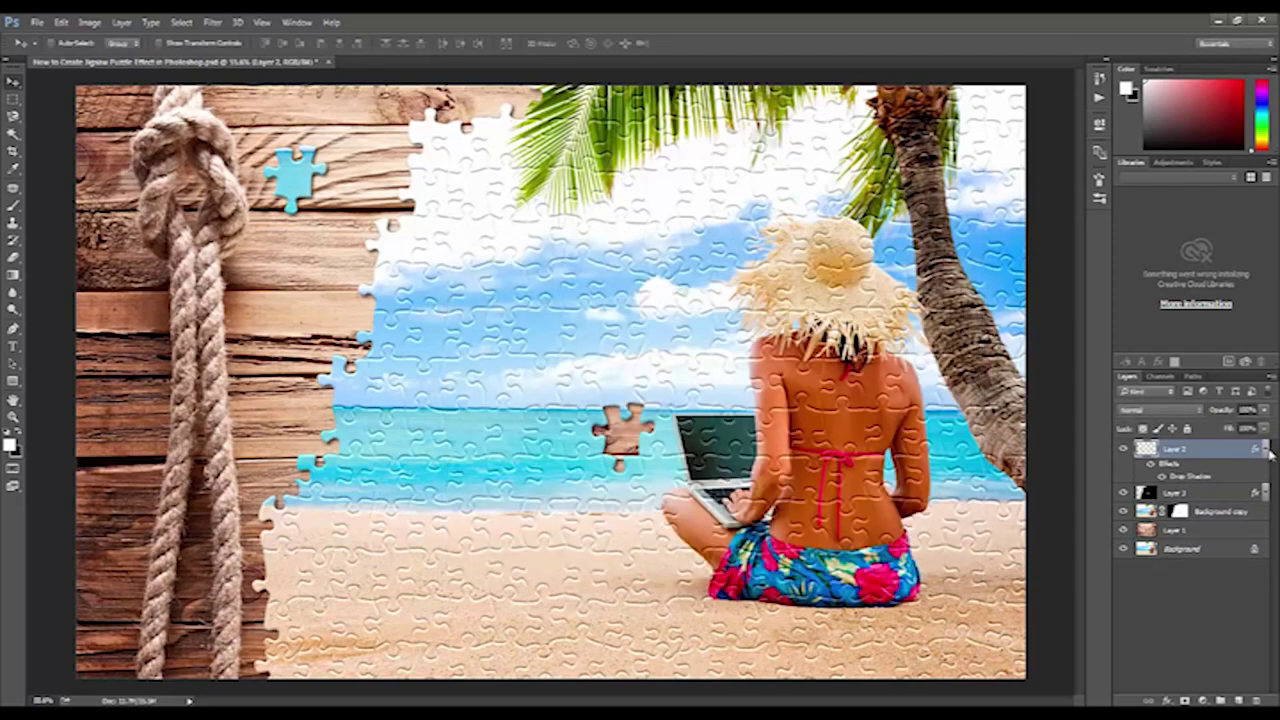
pyautogui.click(1266, 451)
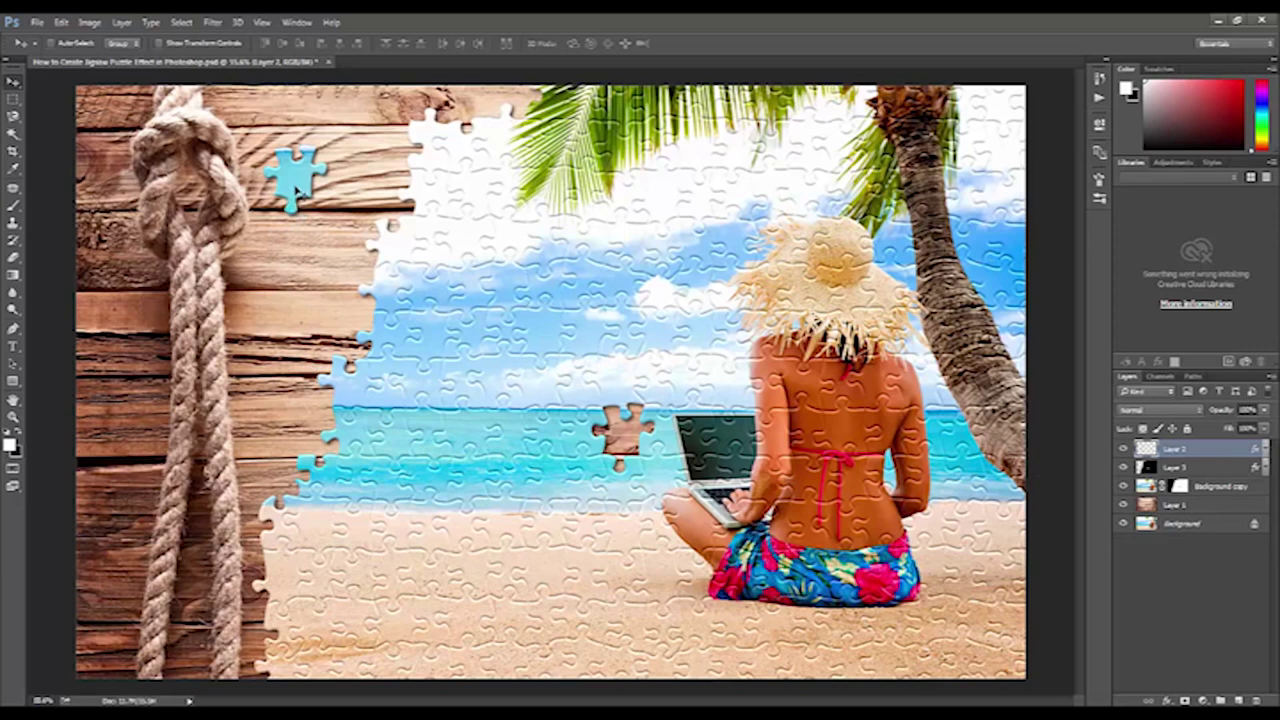
# Duplicate the blue piece, rotate the copy, and place it on the rope at lower left.
pyautogui.moveTo(296, 190); pyautogui.dragTo(303, 332)
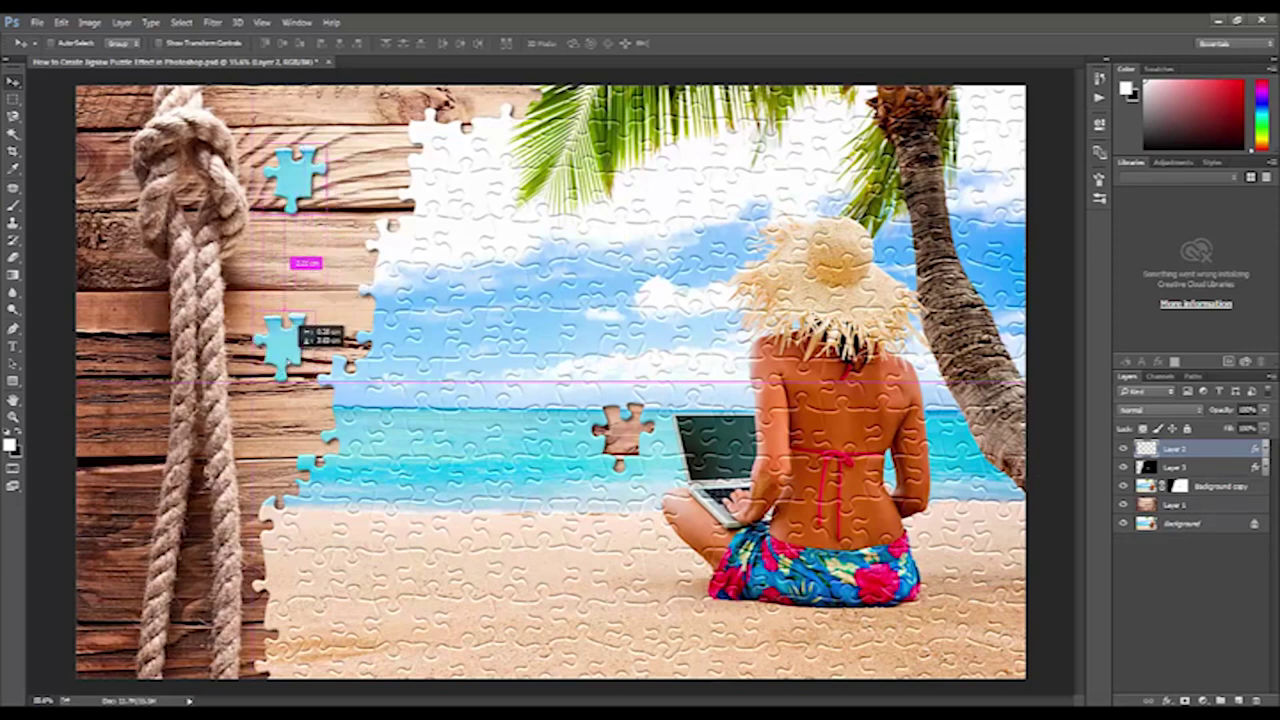
pyautogui.moveTo(305, 333); pyautogui.dragTo(145, 497)
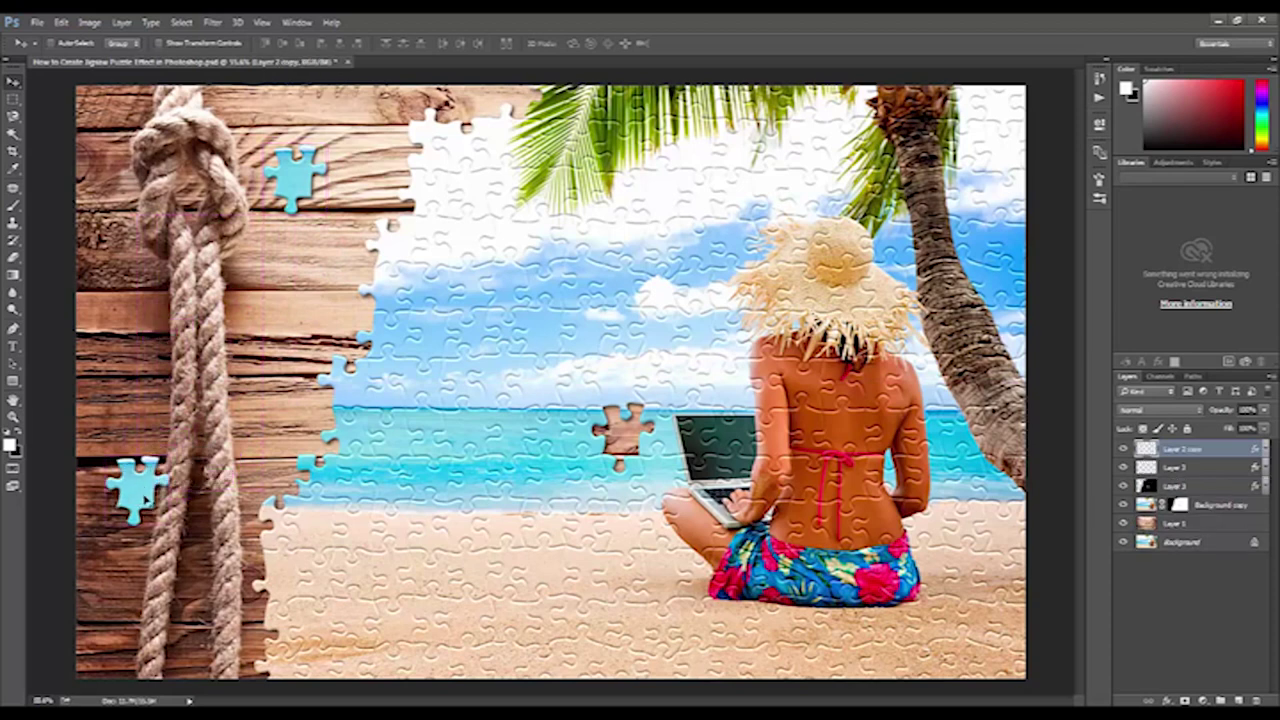
pyautogui.hotkey('ctrl', 't')
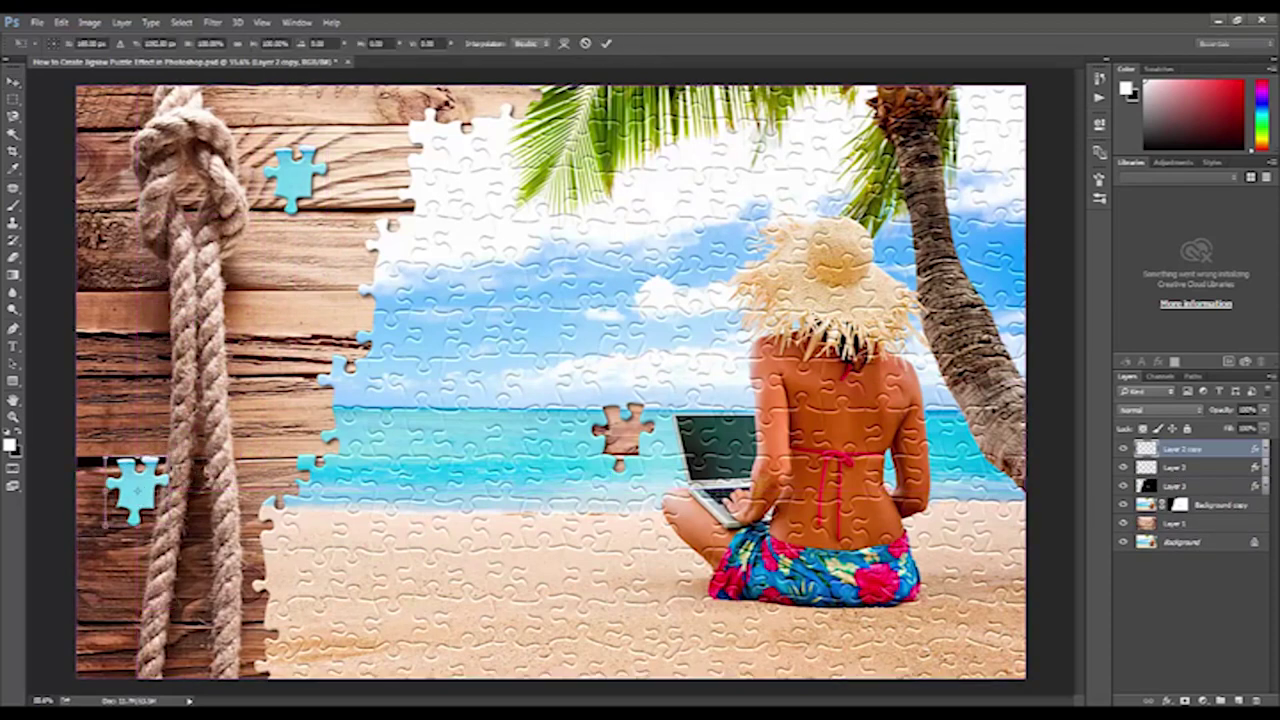
pyautogui.moveTo(185, 466); pyautogui.dragTo(188, 506)
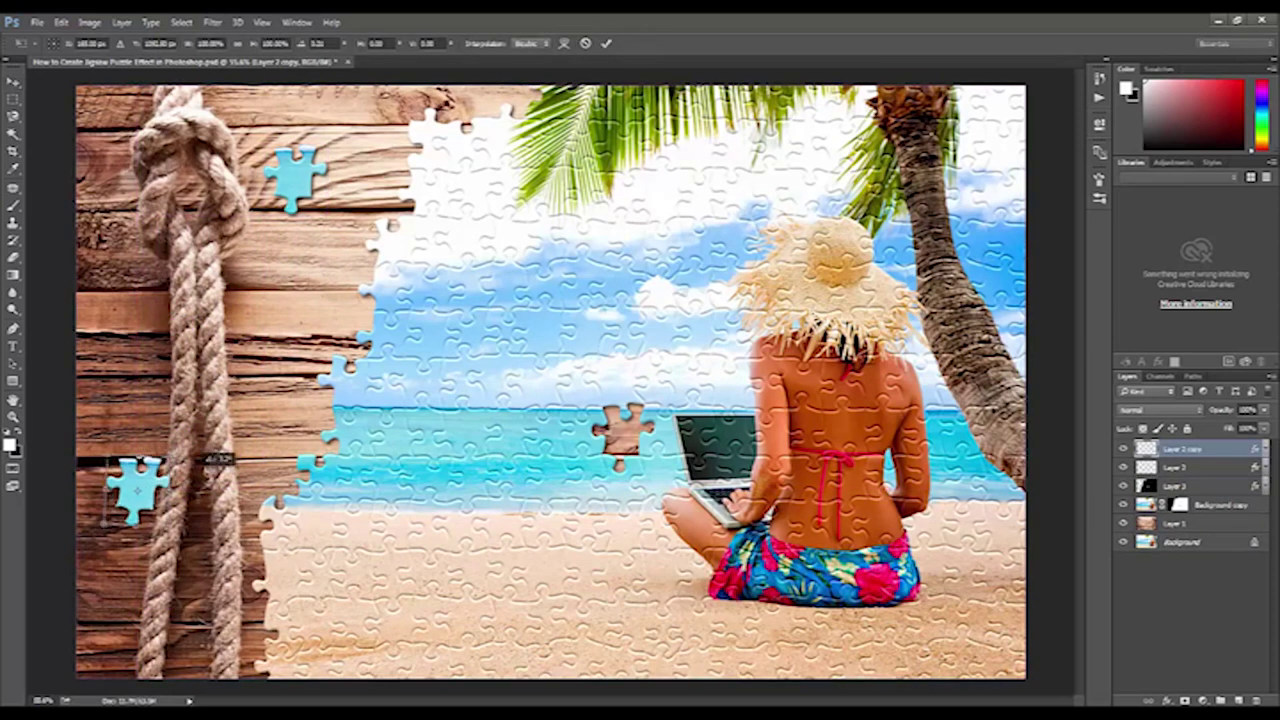
pyautogui.press('Return')
pyautogui.moveTo(165, 485)
pyautogui.mouseDown()
pyautogui.moveTo(185, 510)
pyautogui.moveTo(154, 496)
pyautogui.moveTo(154, 450)
pyautogui.moveTo(162, 484)
pyautogui.moveTo(191, 485)
pyautogui.mouseUp()
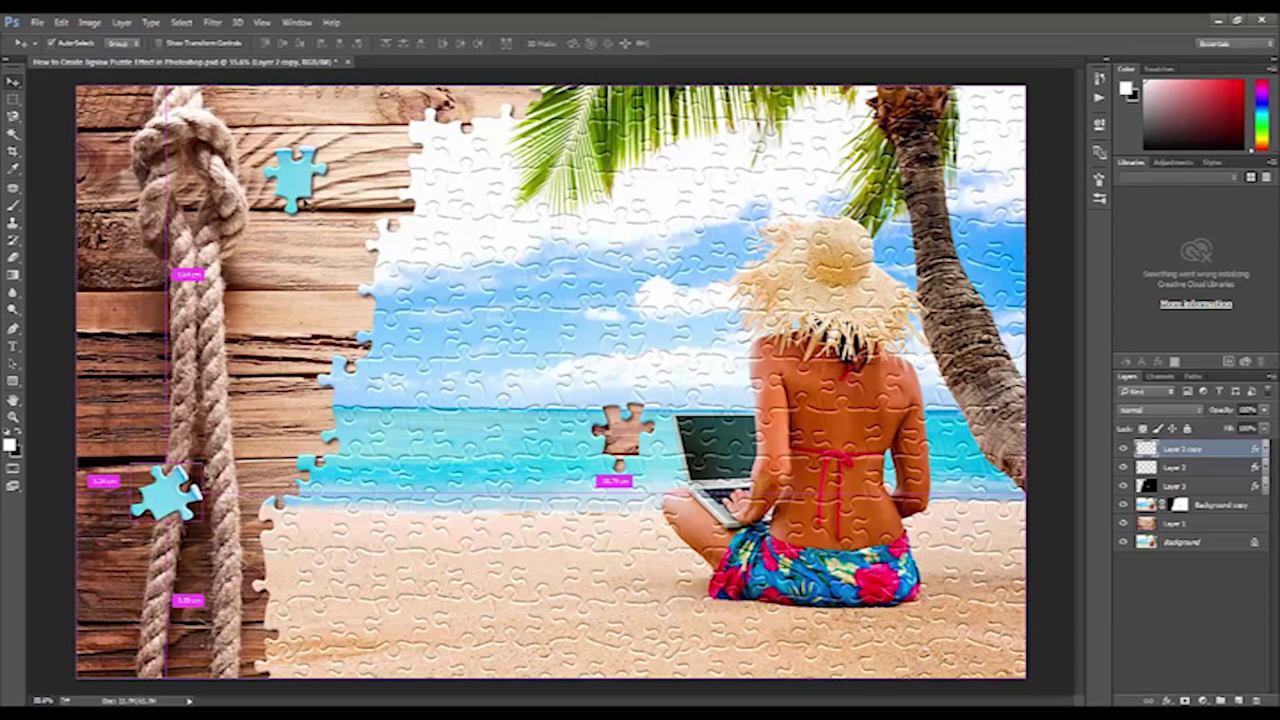
# Nudge the original blue piece into position on the upper-left planks.
pyautogui.click(300, 180)
pyautogui.moveTo(305, 187); pyautogui.dragTo(326, 192)
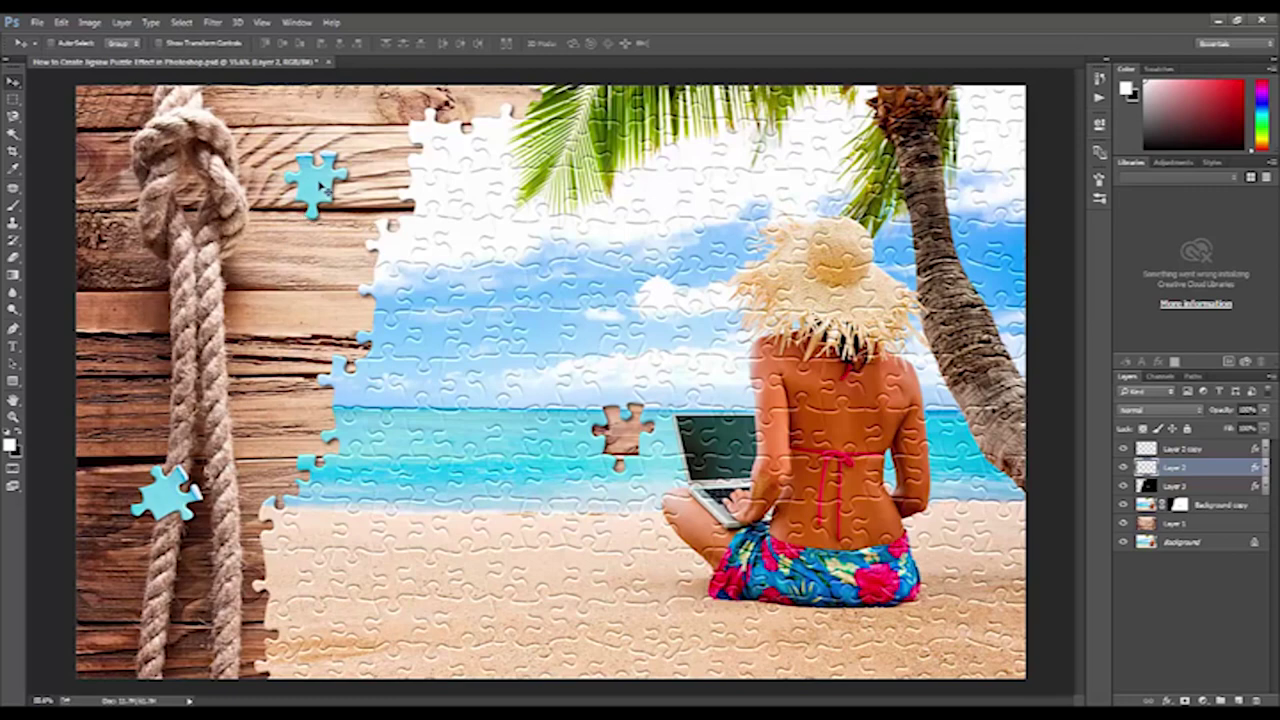
pyautogui.moveTo(322, 188); pyautogui.dragTo(304, 190)
pyautogui.hotkey('ctrl', '-')
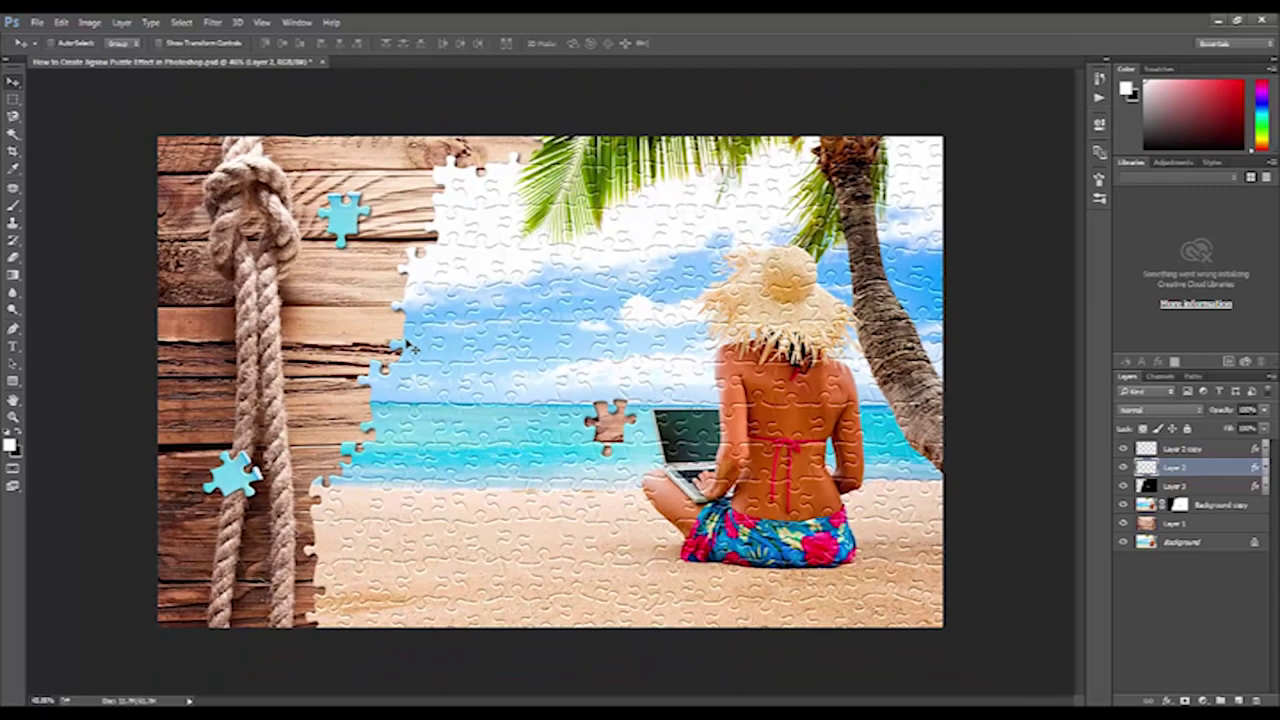
pyautogui.hotkey('ctrl', '+')
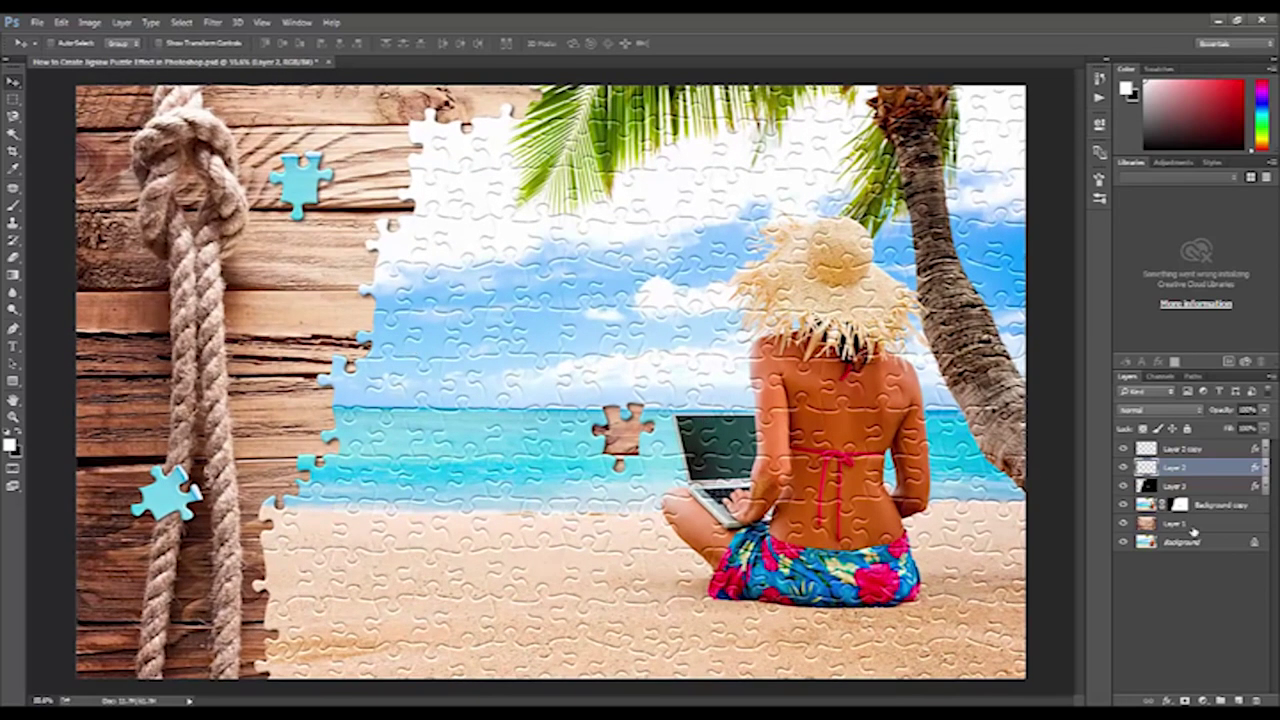
pyautogui.click(1205, 524)
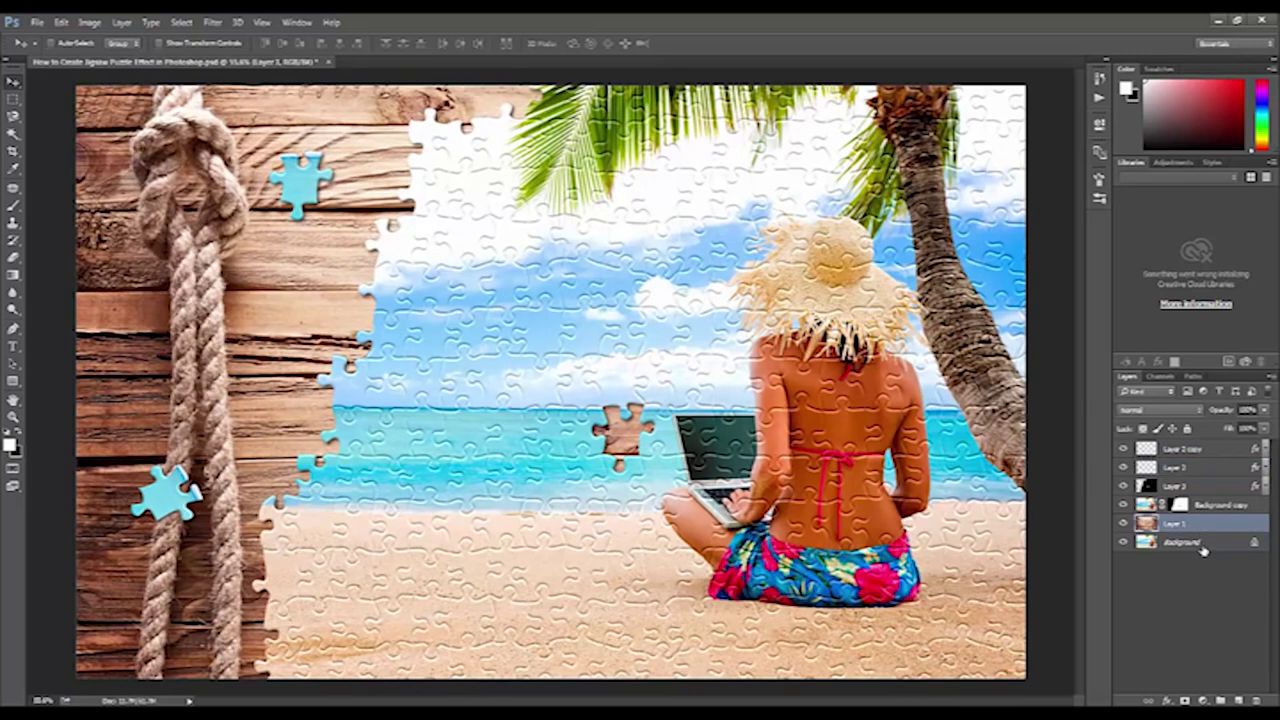
# Group Layer 1 through Layer 2 copy into a new layer group.
pyautogui.click(1202, 545)
pyautogui.click(1200, 523)
pyautogui.keyDown('shift'); pyautogui.click(1198, 452); pyautogui.keyUp('shift')
pyautogui.moveTo(1200, 532); pyautogui.dragTo(1220, 699)
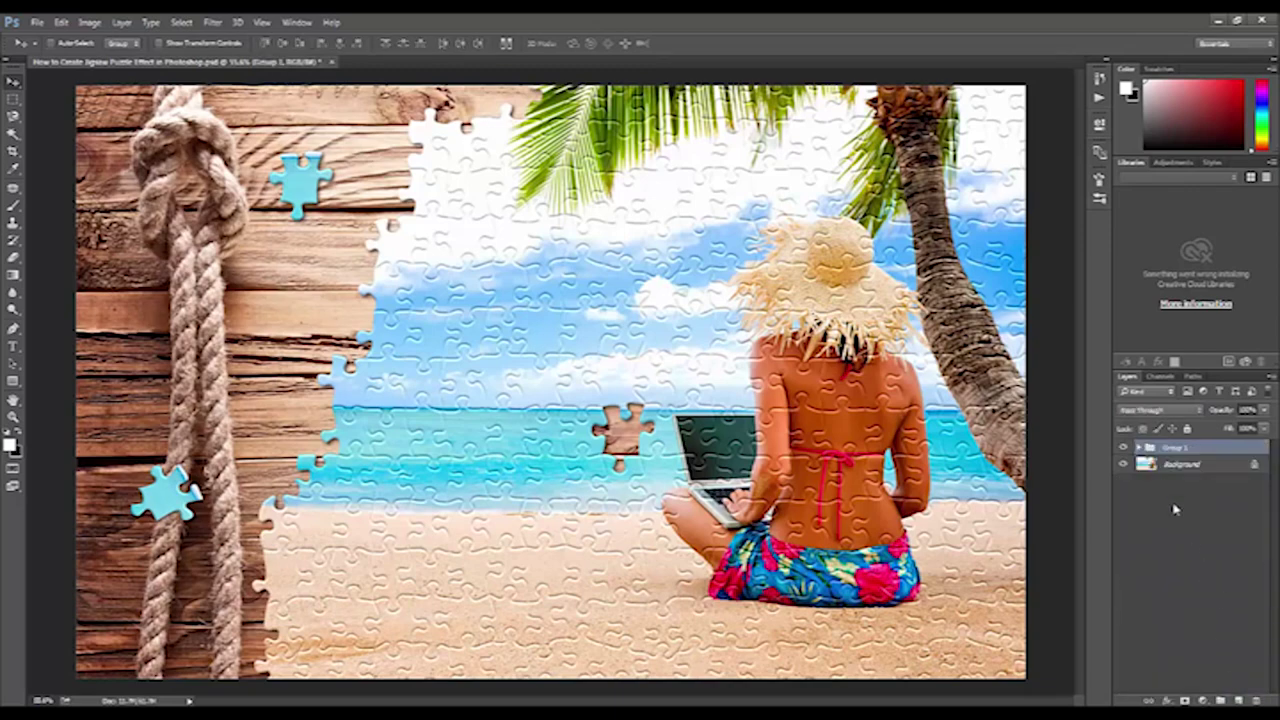
pyautogui.click(1124, 448)
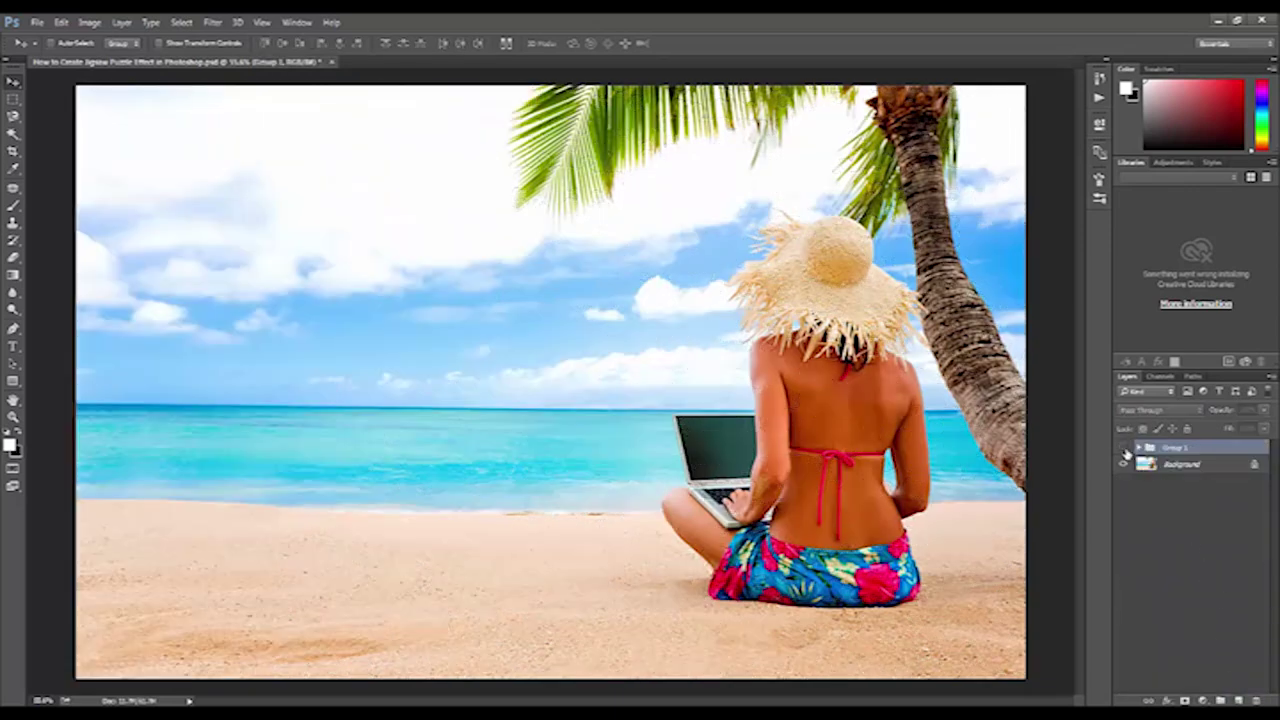
pyautogui.click(1124, 449)
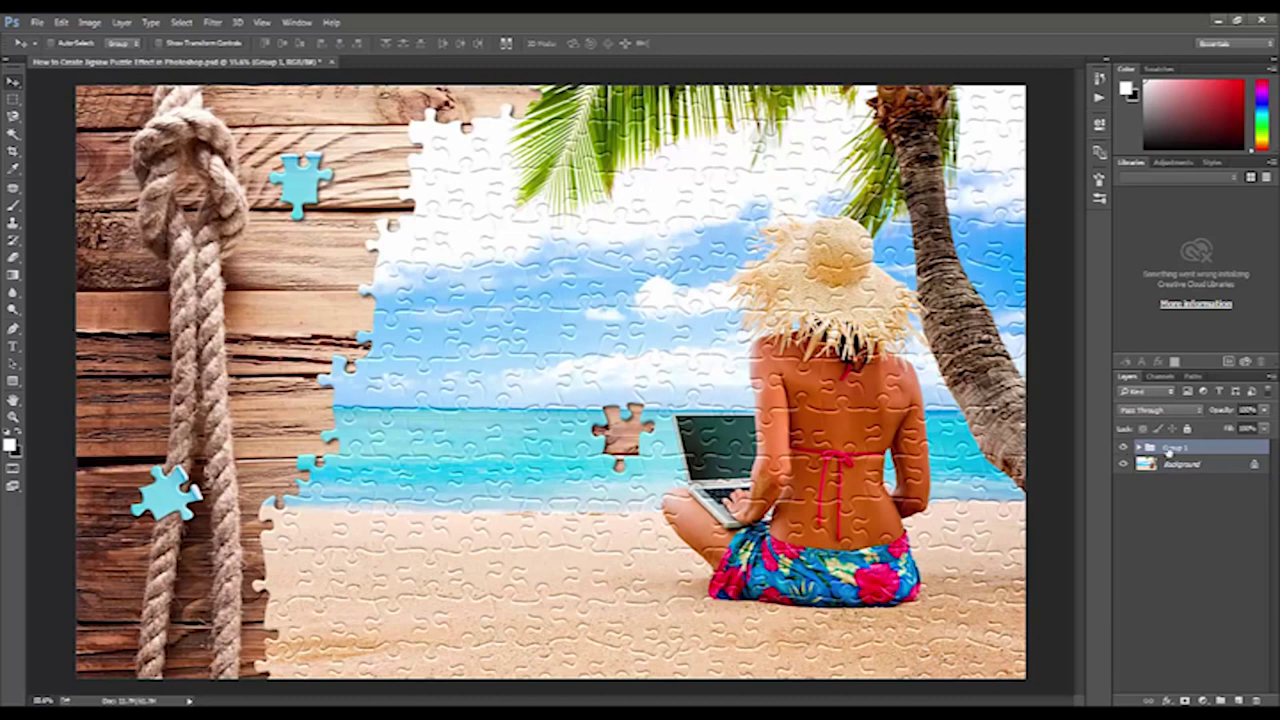
# Rename the group to 'puzzle edited' and hide it to show the original beach photo.
pyautogui.doubleClick(1170, 448)
pyautogui.press('BackSpace')
pyautogui.write('i')
pyautogui.write('le')
pyautogui.write('dges')
pyautogui.press('Return')
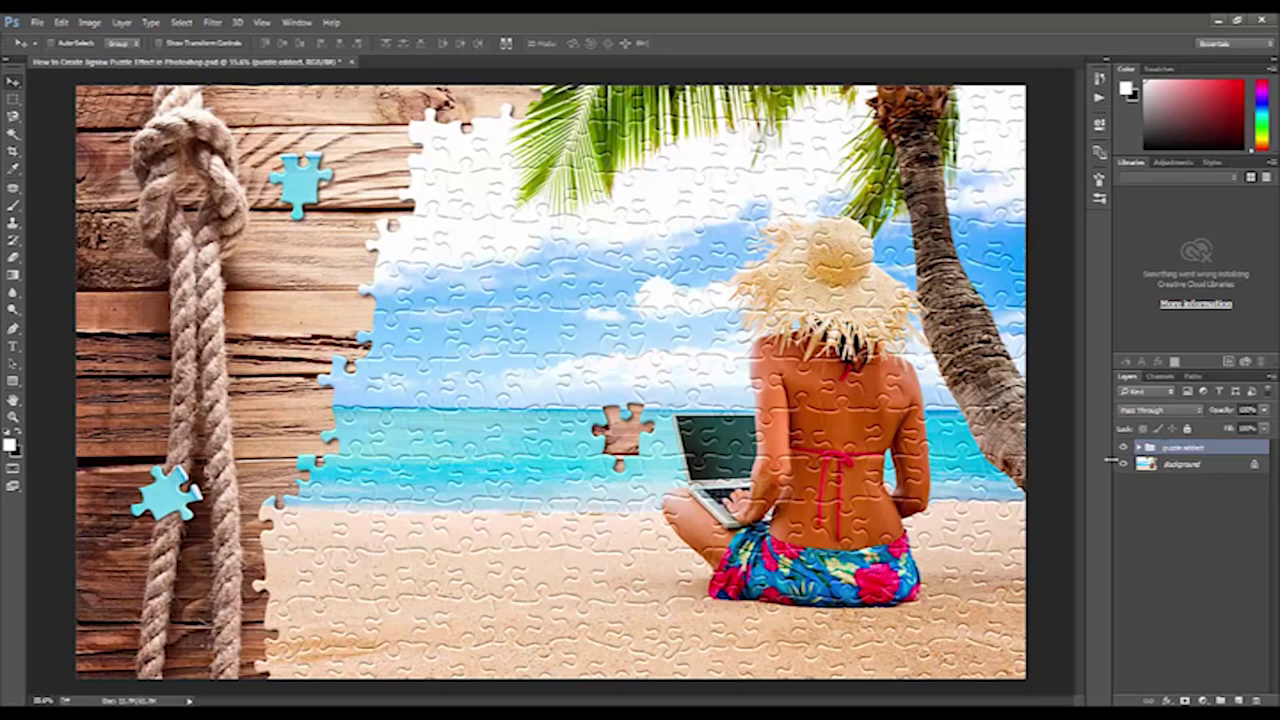
pyautogui.click(1124, 450)
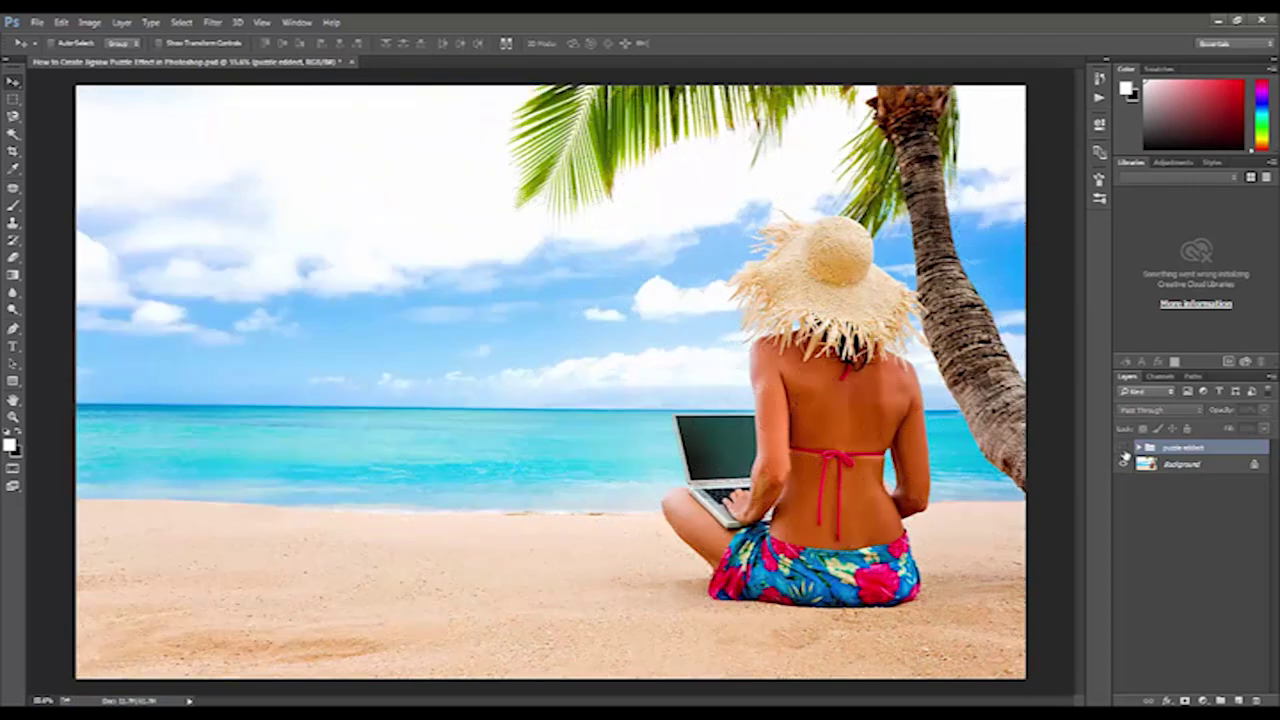
pyautogui.click(1124, 448)
pyautogui.click(1124, 448)
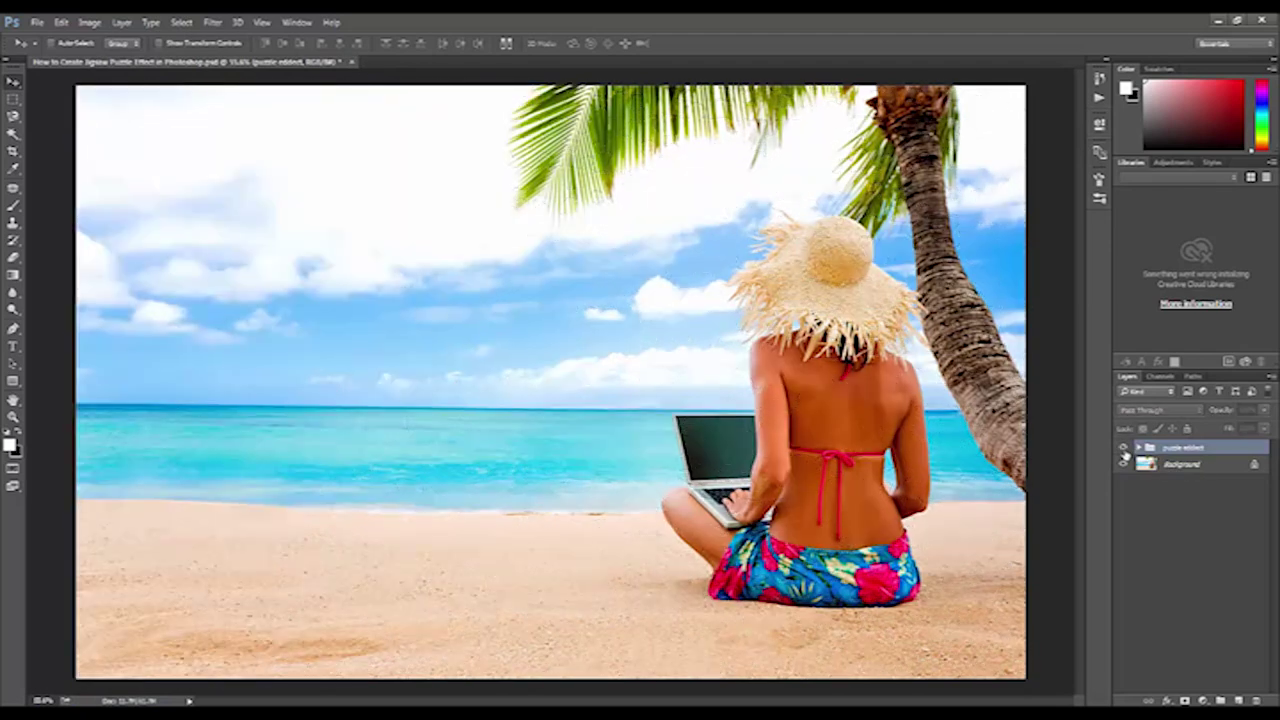